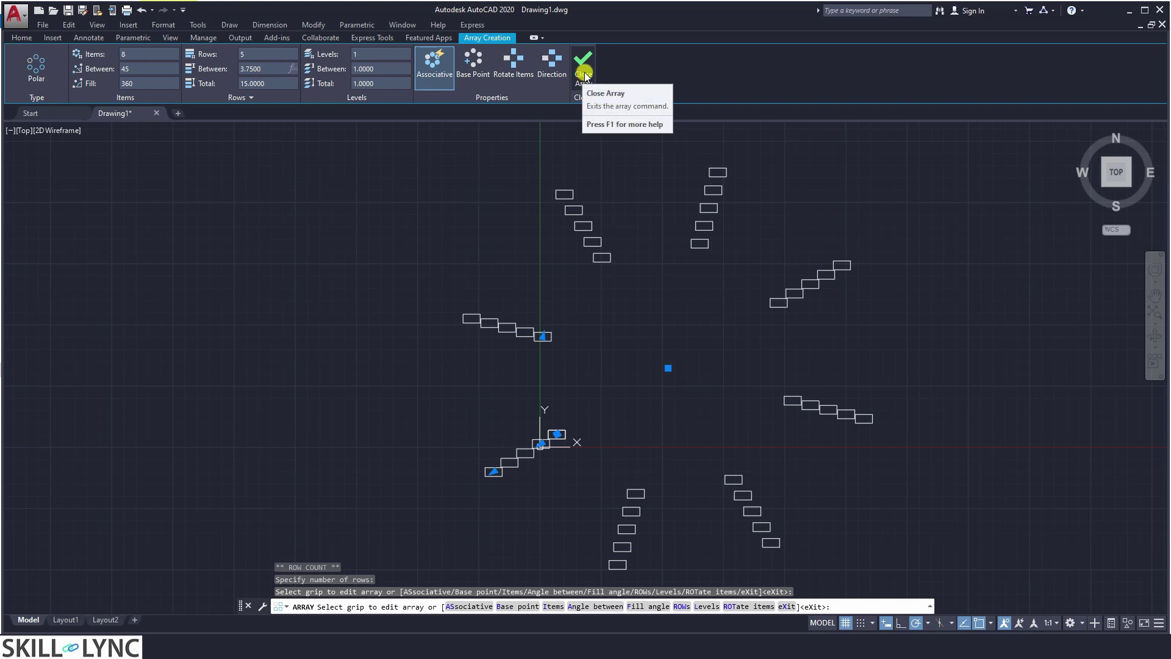
# Finish the five-row polar array of rectangles and undo it, back to the single rectangle.
pyautogui.click(584, 72)
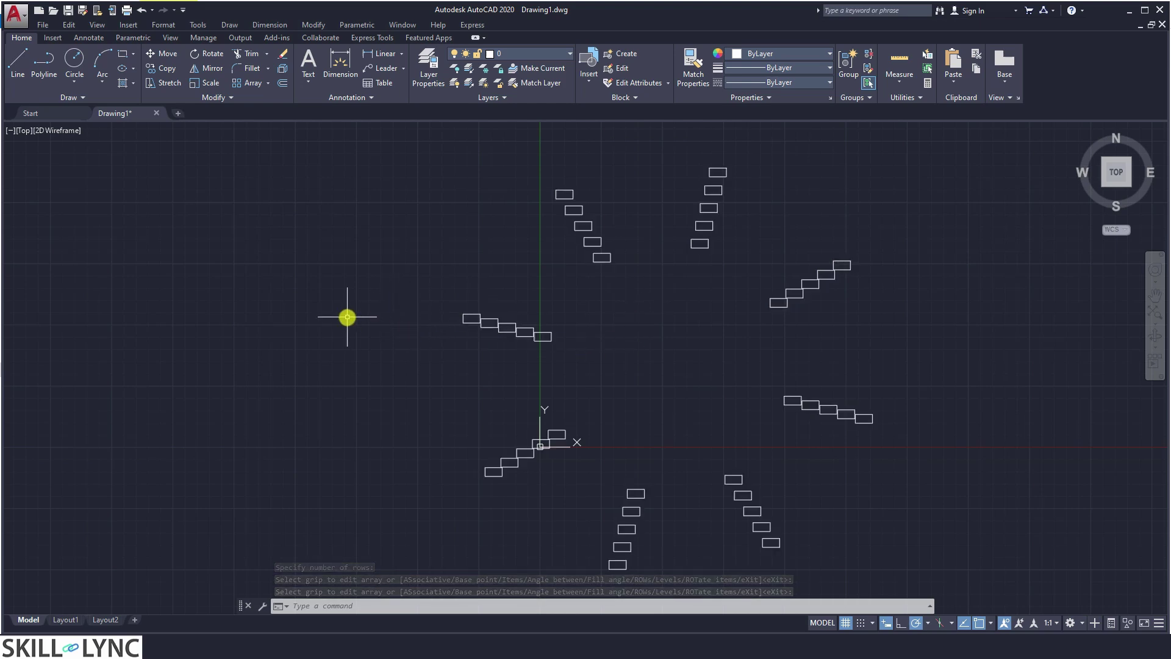
pyautogui.hotkey('ctrl', 'z')
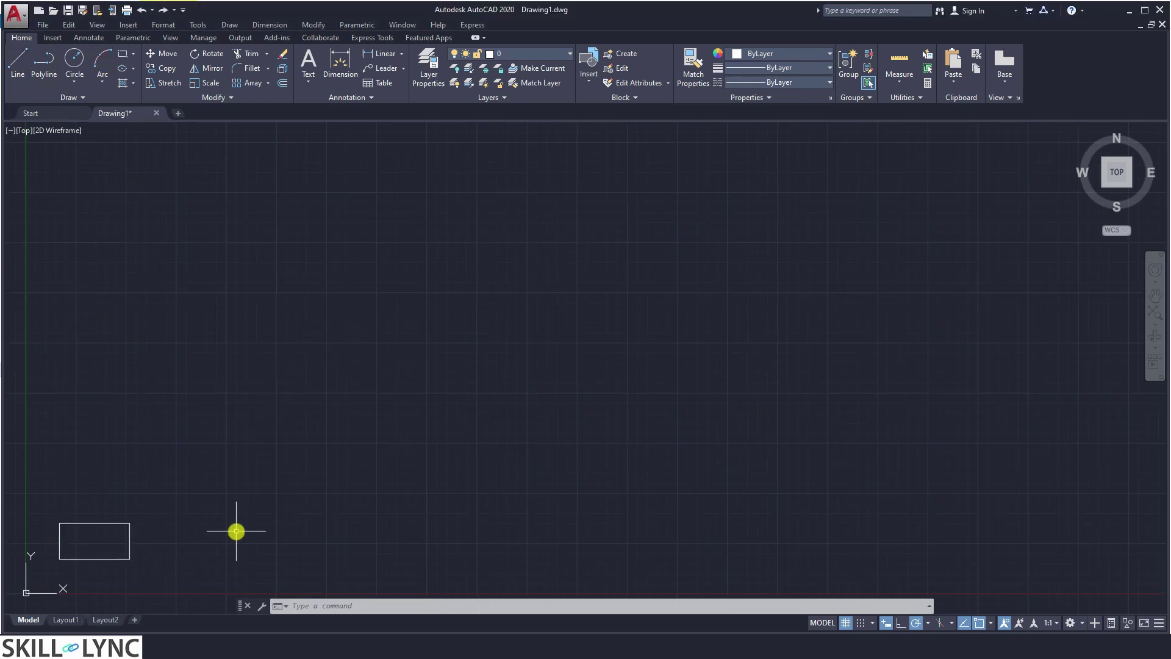
pyautogui.write('ar')
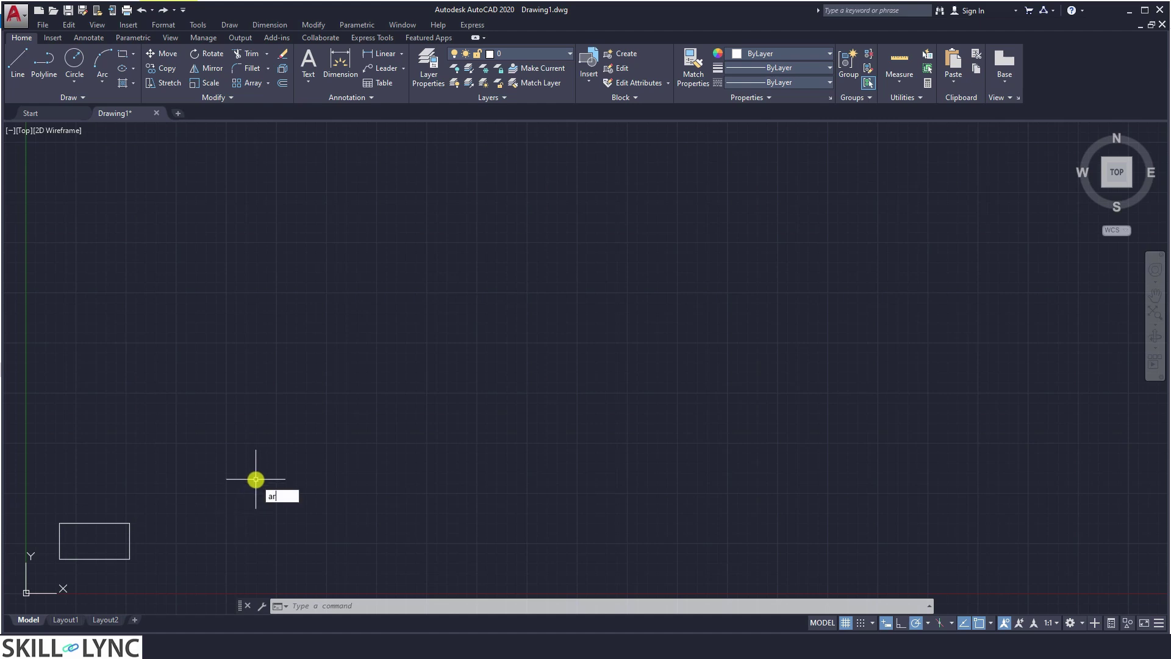
pyautogui.press('Return')
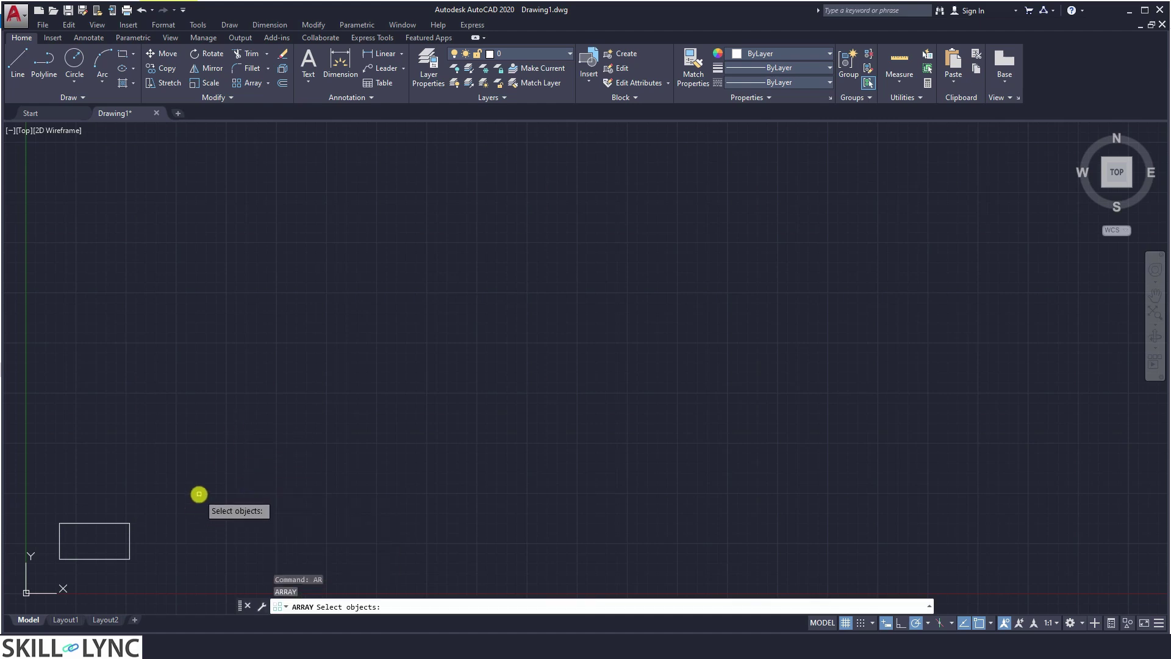
pyautogui.press('Escape')
# Draw a large arc beside the rectangle using start point, end point about 30 units up and across, and a picked radius.
pyautogui.write('arc')
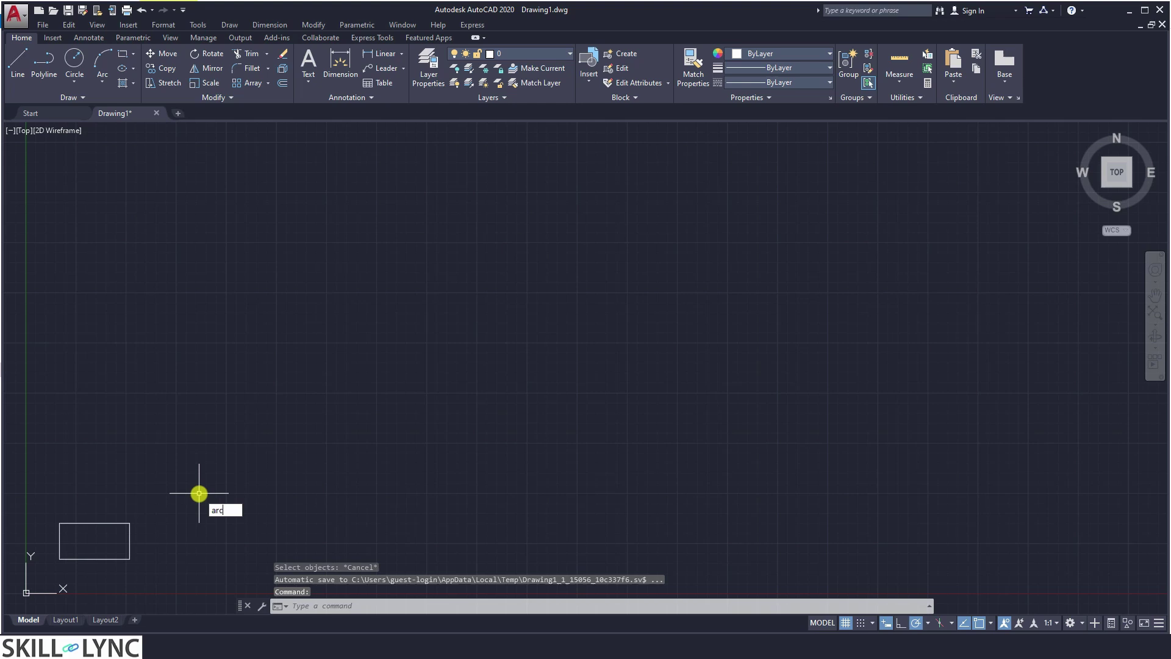
pyautogui.press('Return')
pyautogui.click(190, 520)
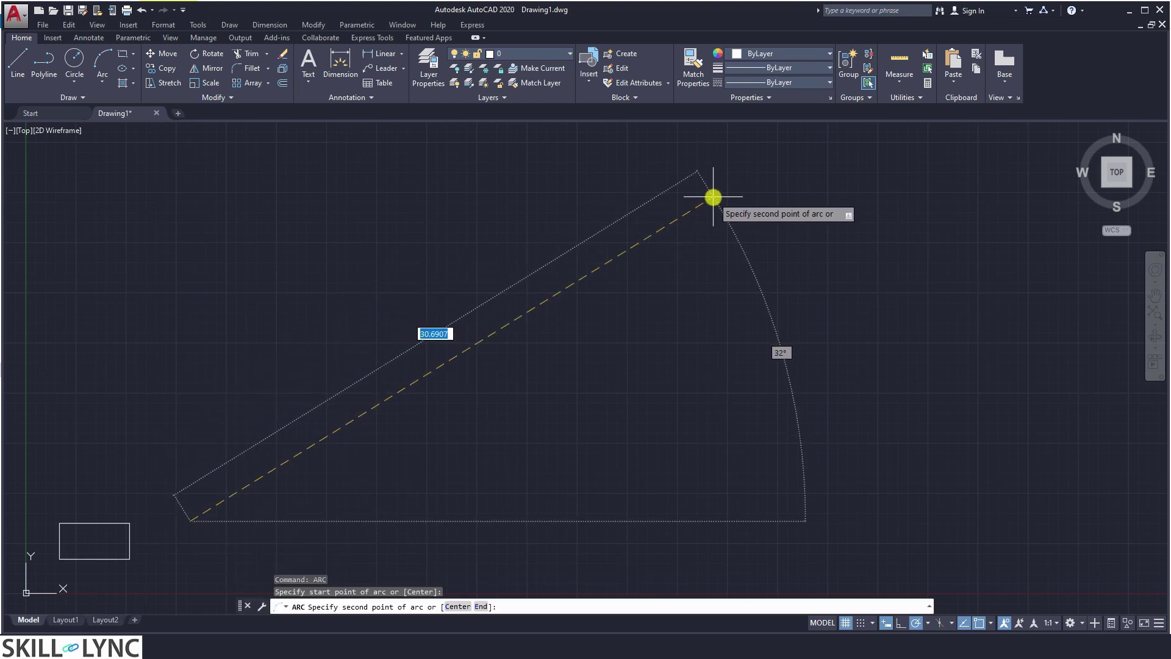
pyautogui.write('e')
pyautogui.press('Return')
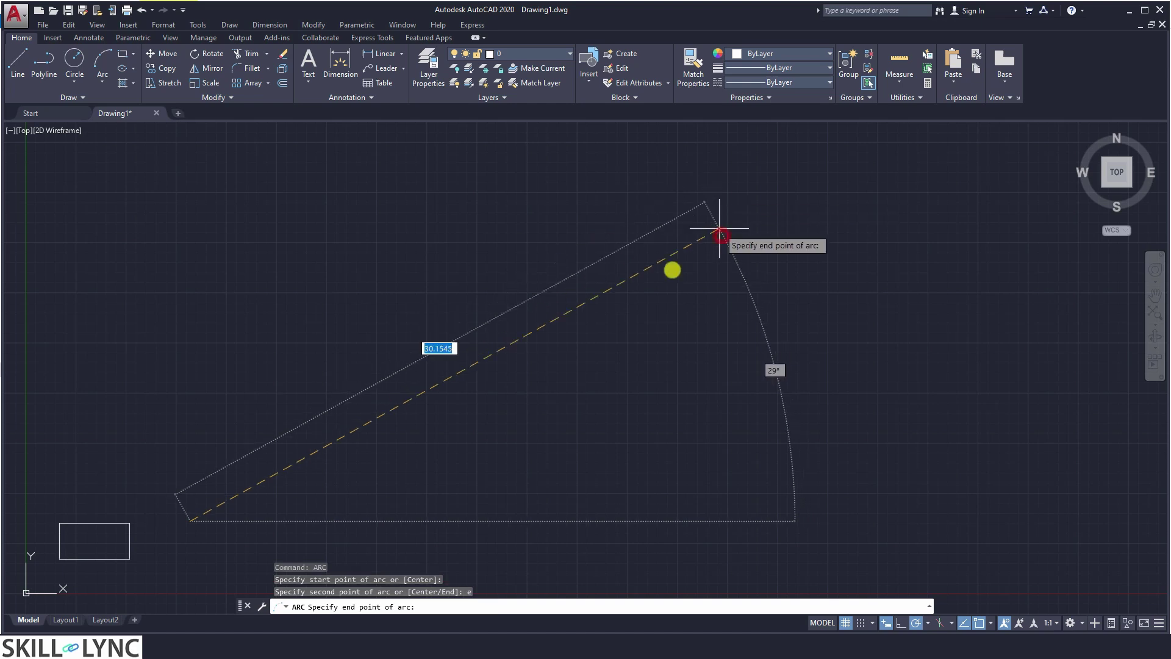
pyautogui.click(721, 235)
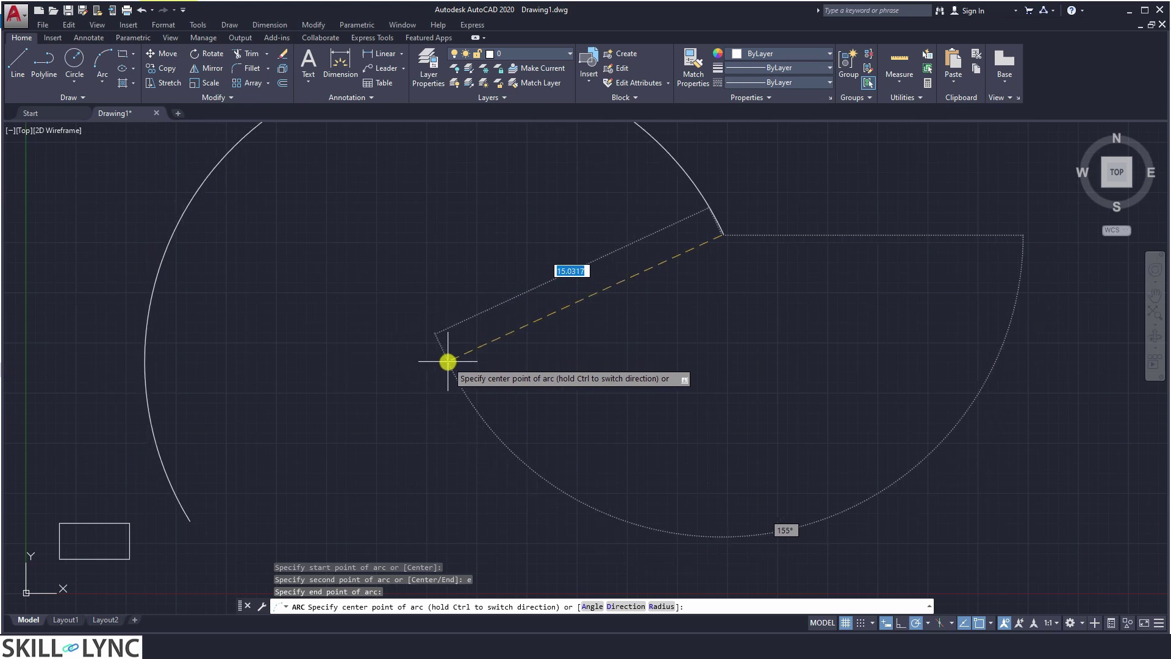
pyautogui.write('r')
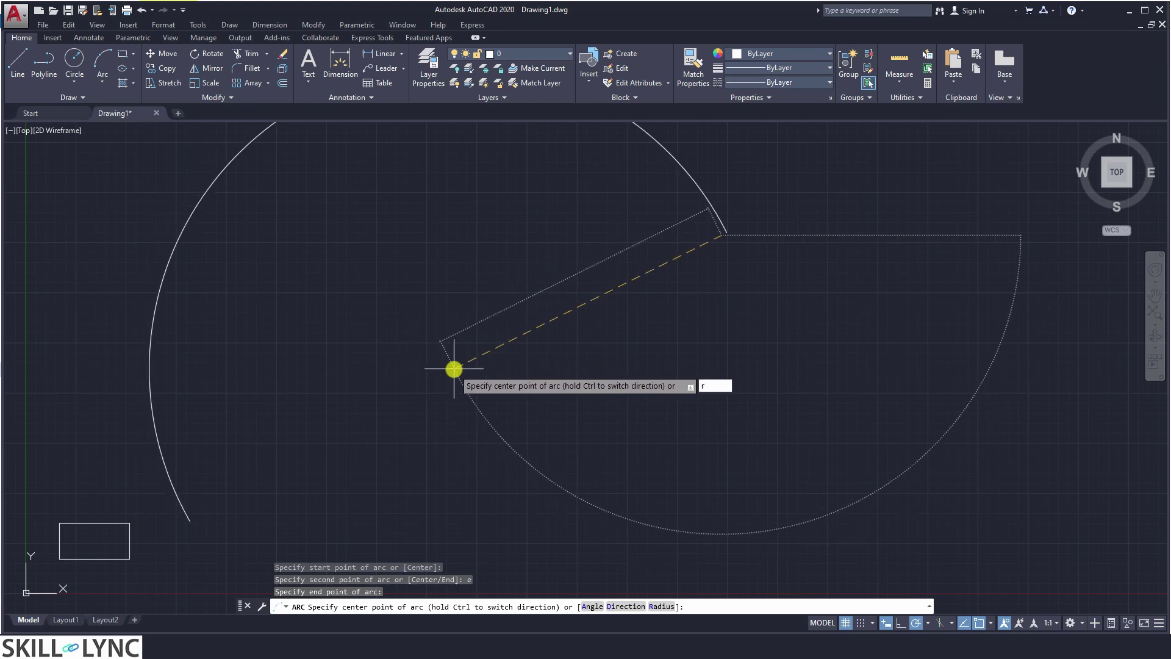
pyautogui.press('Return')
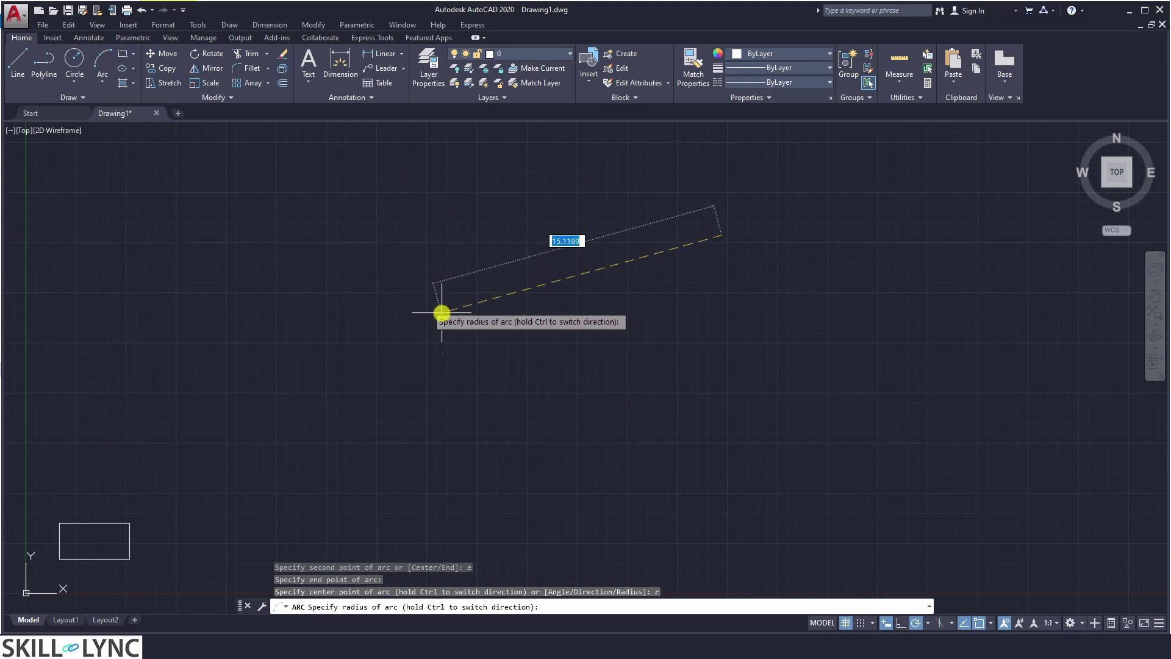
pyautogui.click(402, 289)
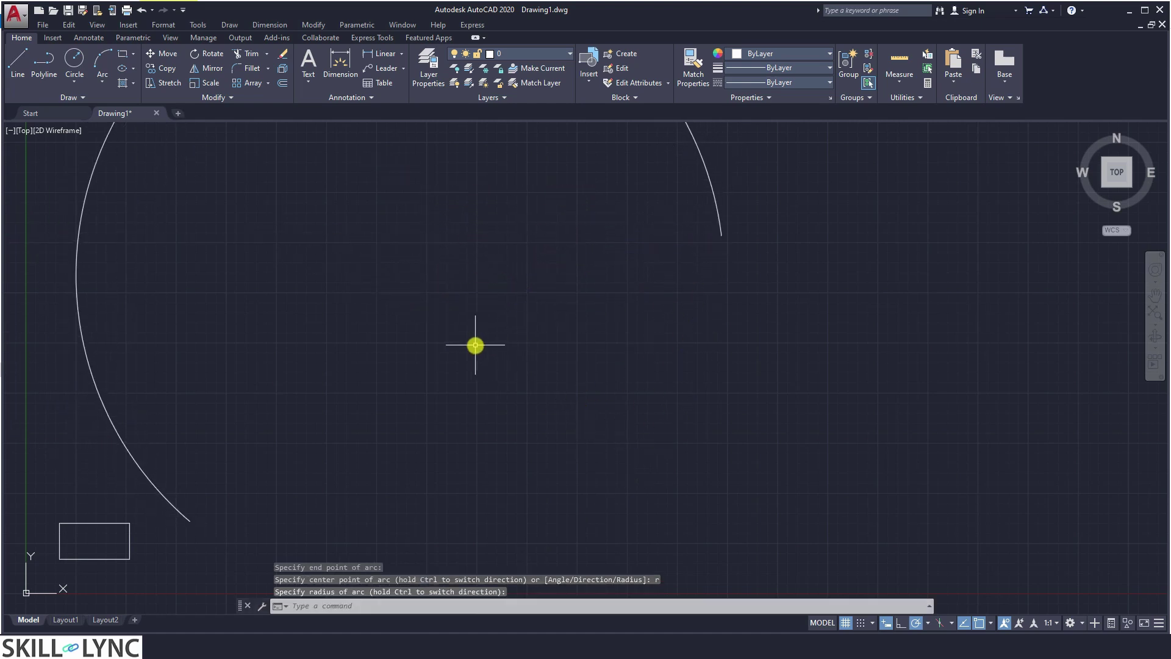
# Create a path array of the rectangle along the arc, spacing the items about 3.05 apart.
pyautogui.scroll(-7, 475, 346)
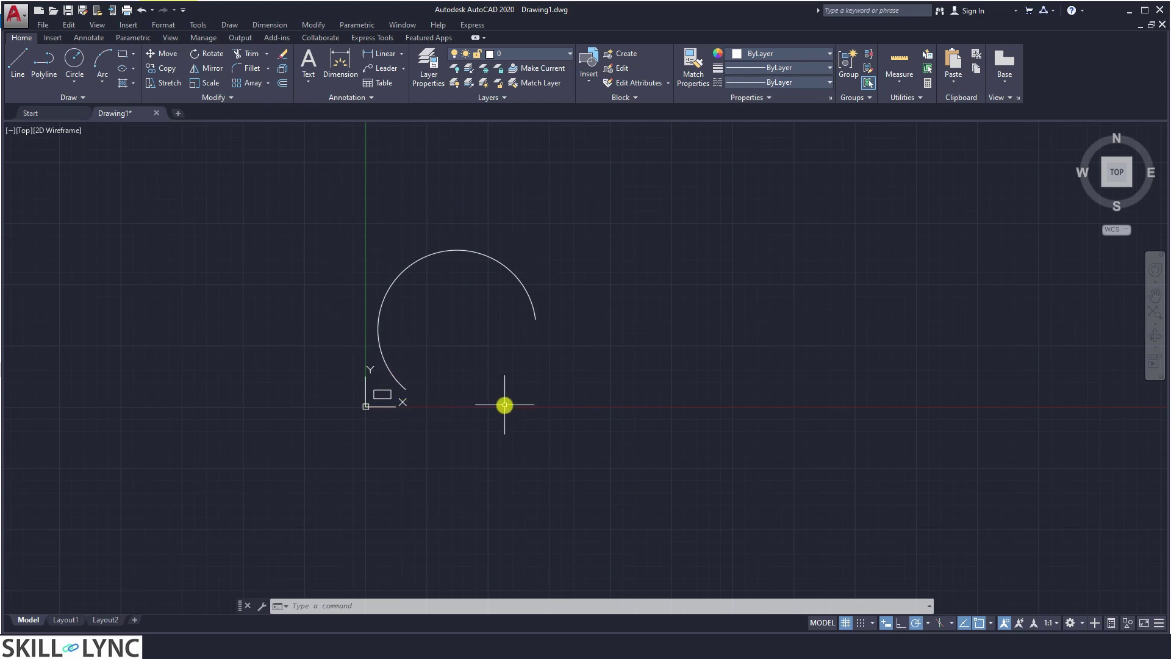
pyautogui.write('ARR')
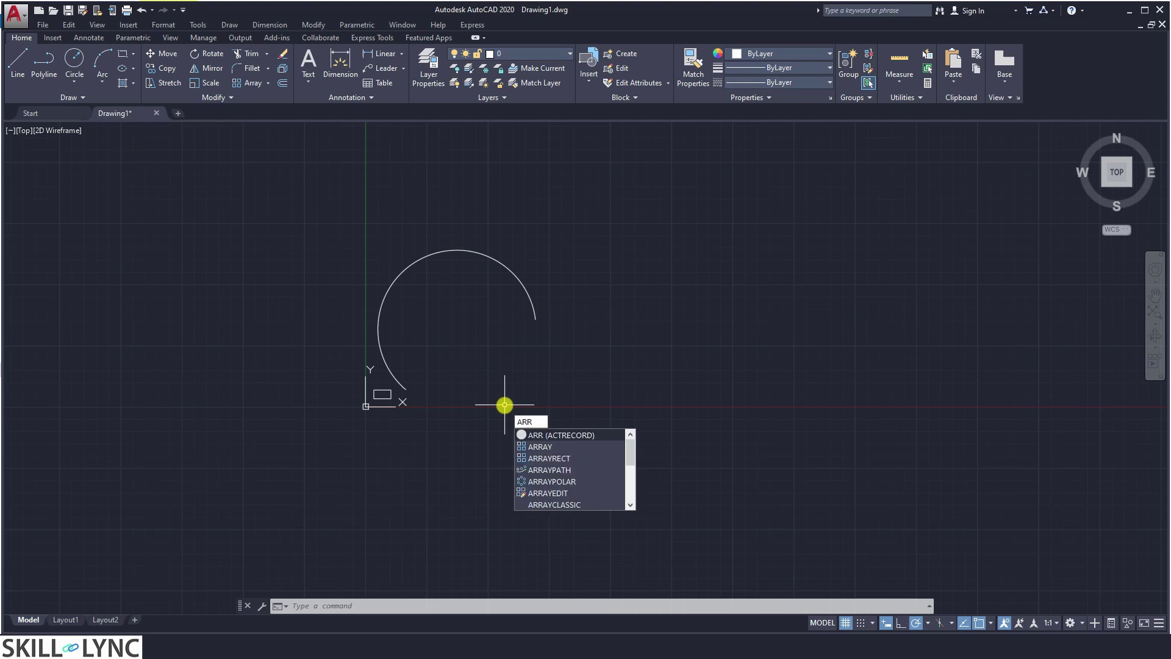
pyautogui.press('BackSpace')
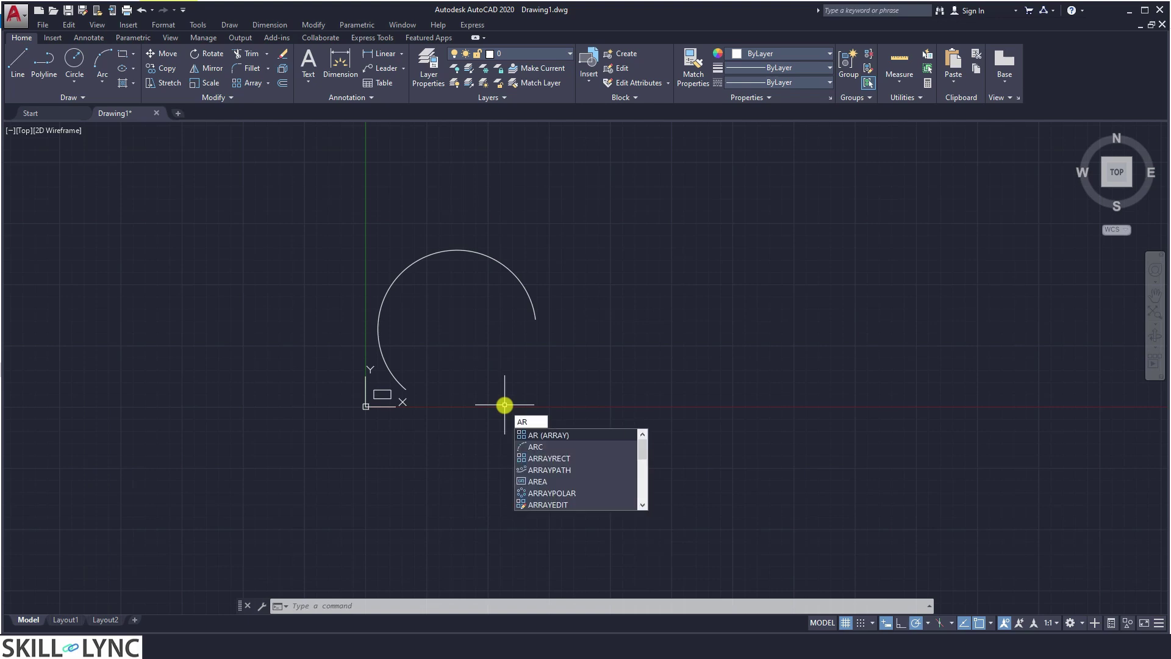
pyautogui.press('Return')
pyautogui.click(546, 431)
pyautogui.click(421, 405)
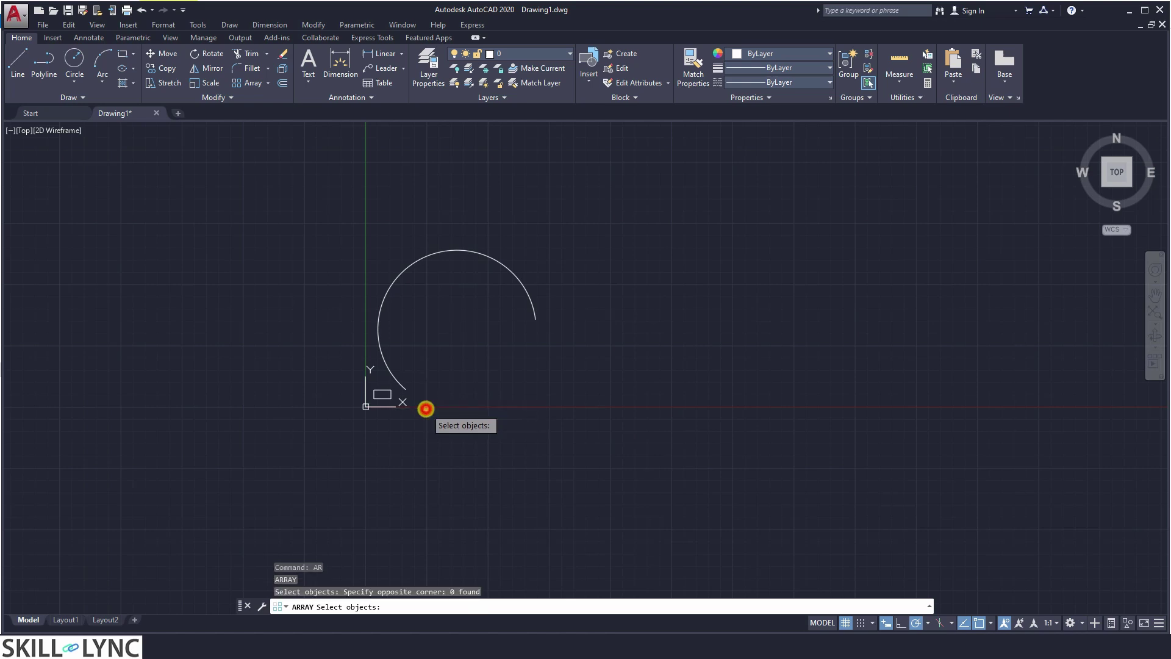
pyautogui.click(381, 398)
pyautogui.press('Return')
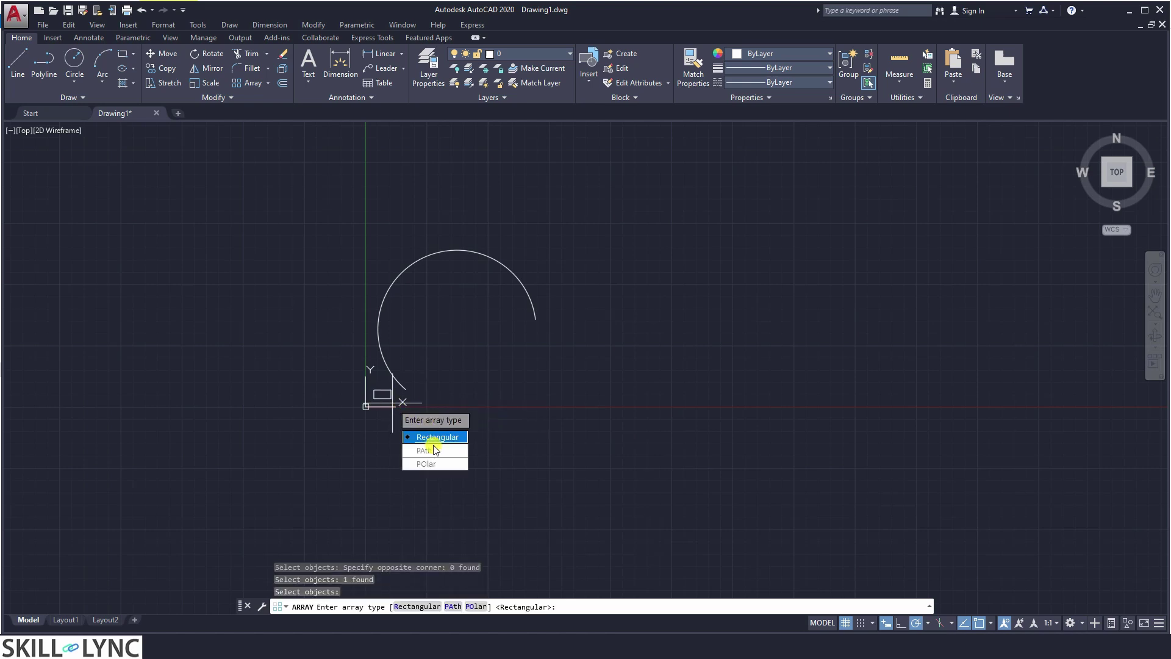
pyautogui.click(427, 447)
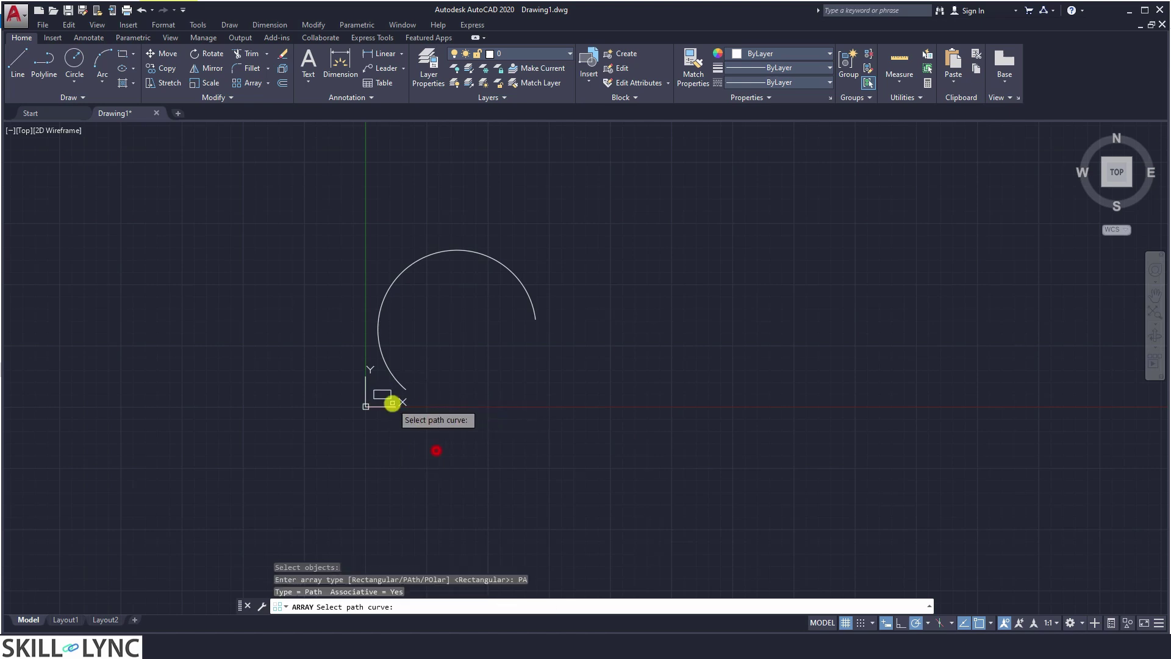
pyautogui.click(384, 360)
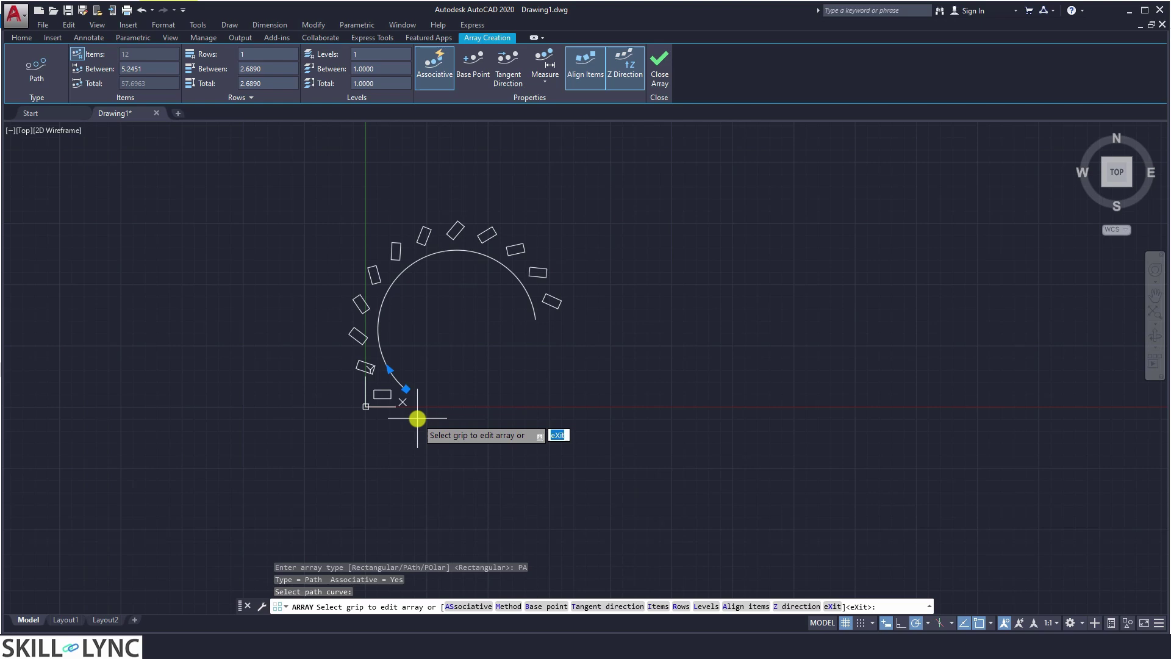
pyautogui.click(390, 369)
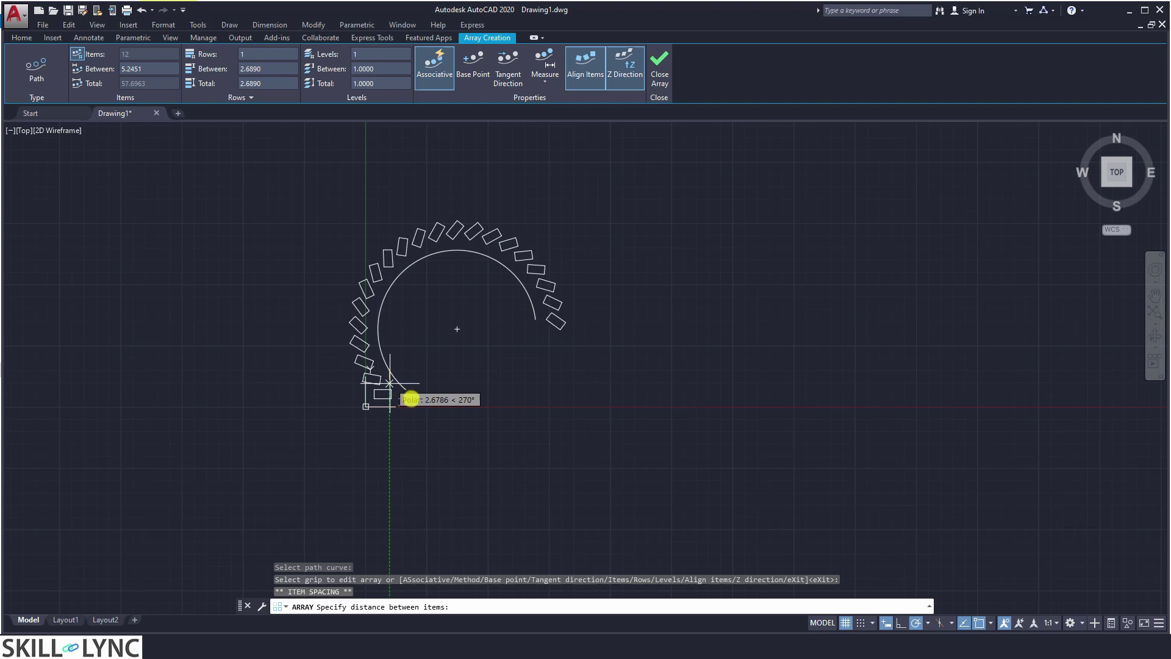
pyautogui.click(395, 383)
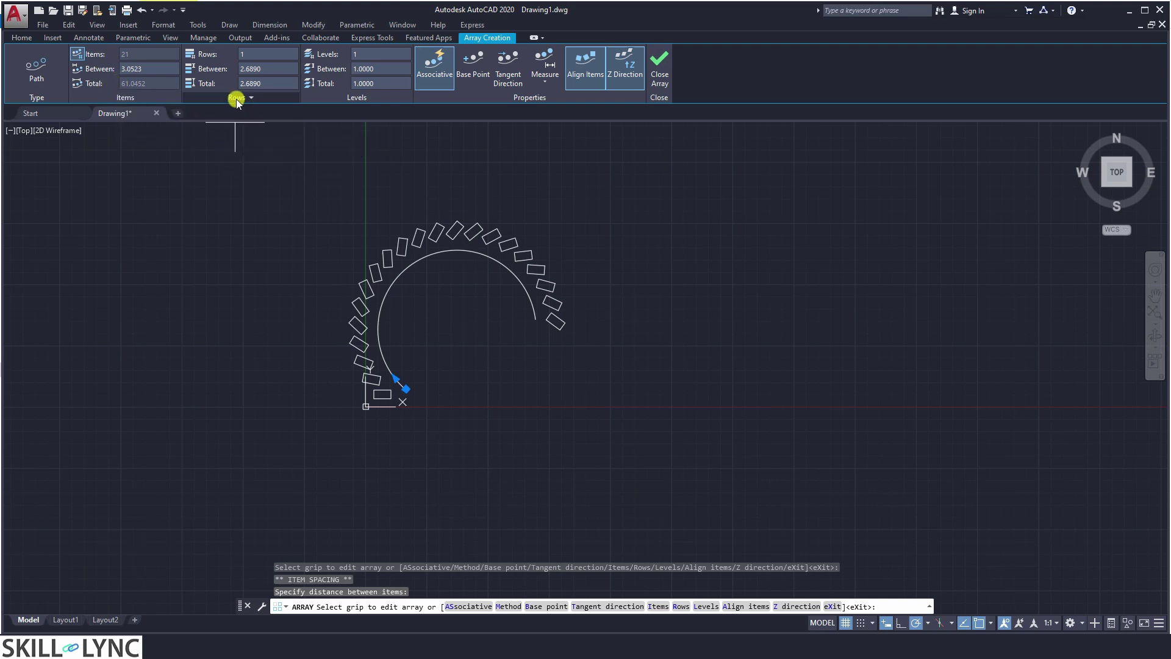
# Give the path array 2 rows with a total row distance of 5.
pyautogui.click(236, 99)
pyautogui.click(250, 53)
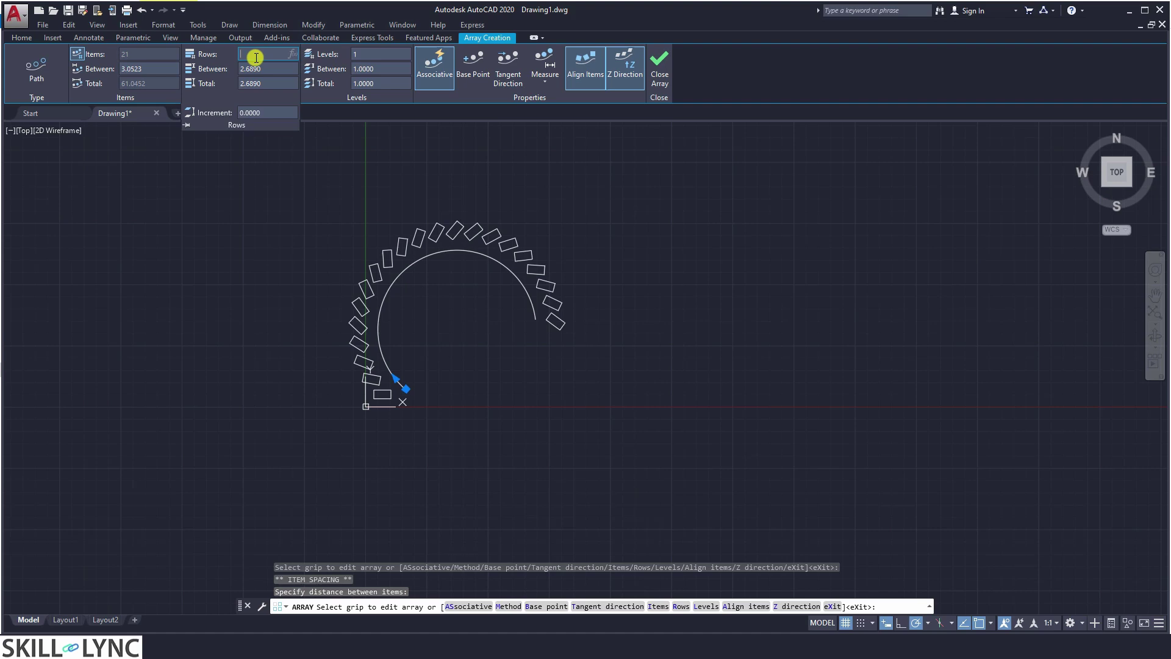
pyautogui.write('2')
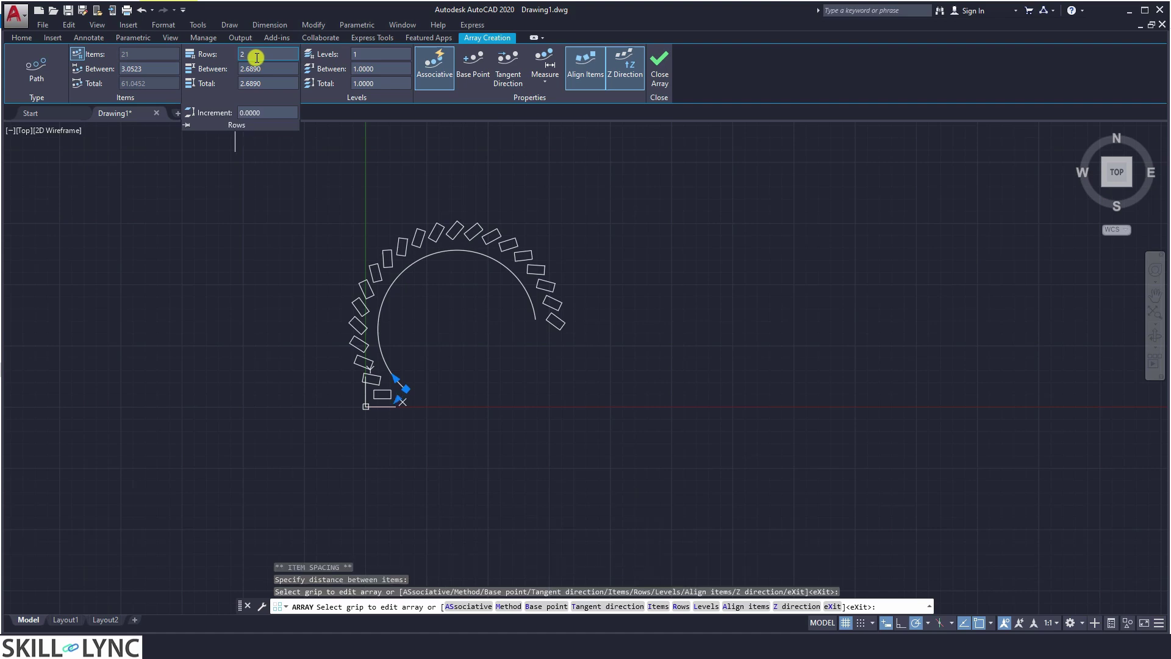
pyautogui.press('Return')
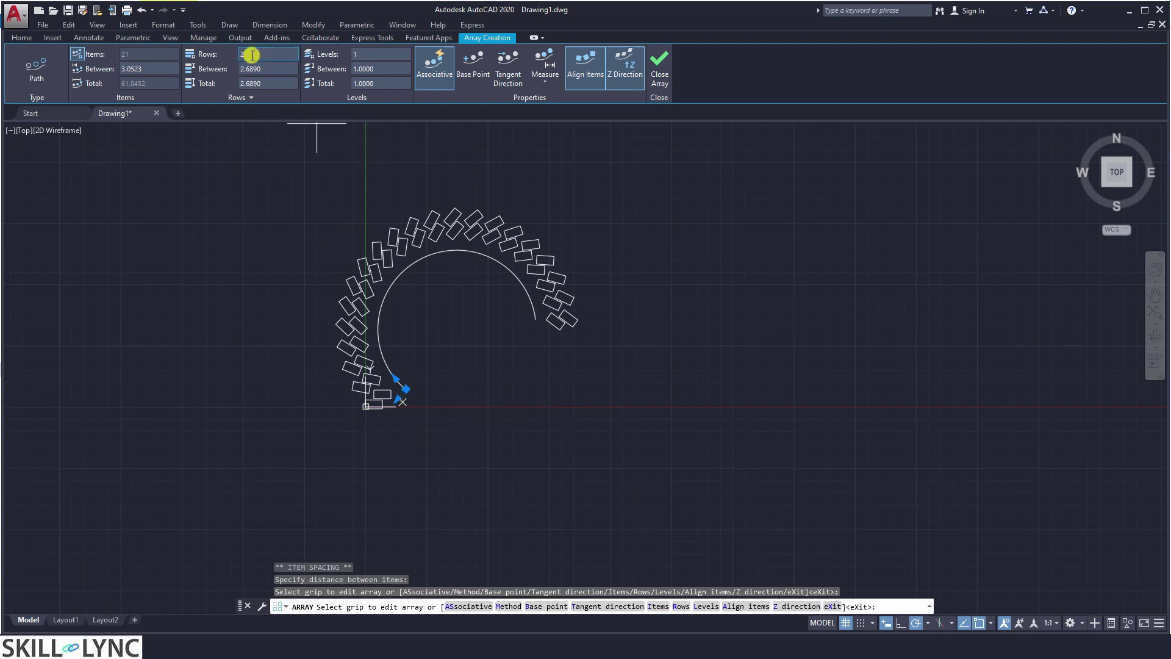
pyautogui.click(269, 84)
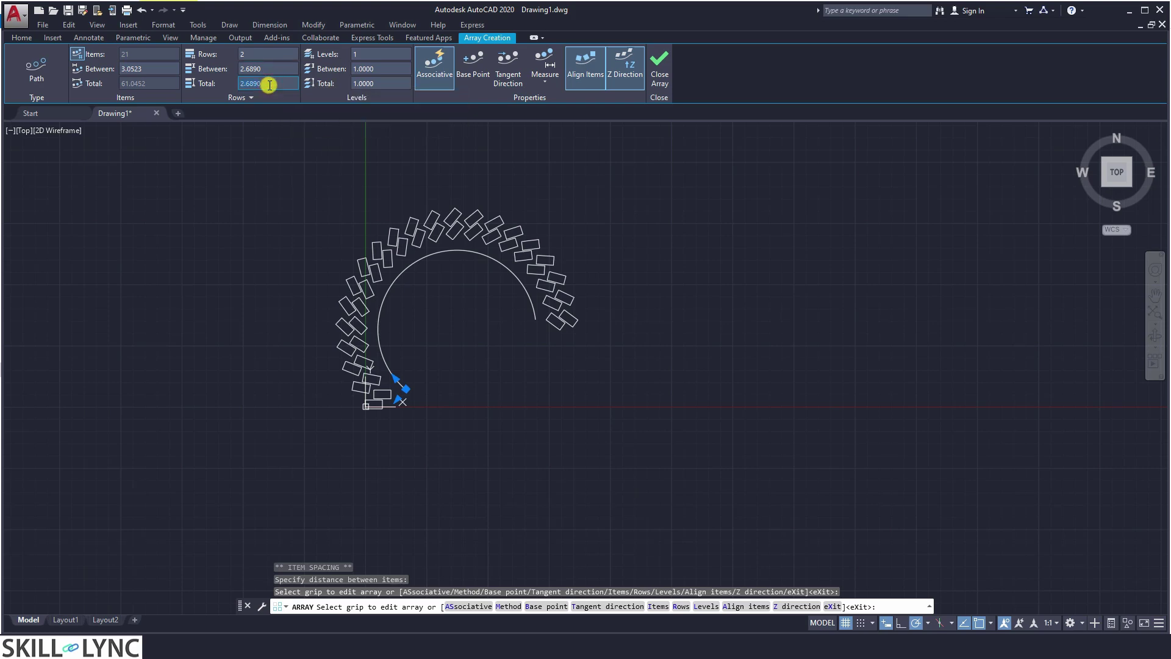
pyautogui.write('5')
pyautogui.press('Return')
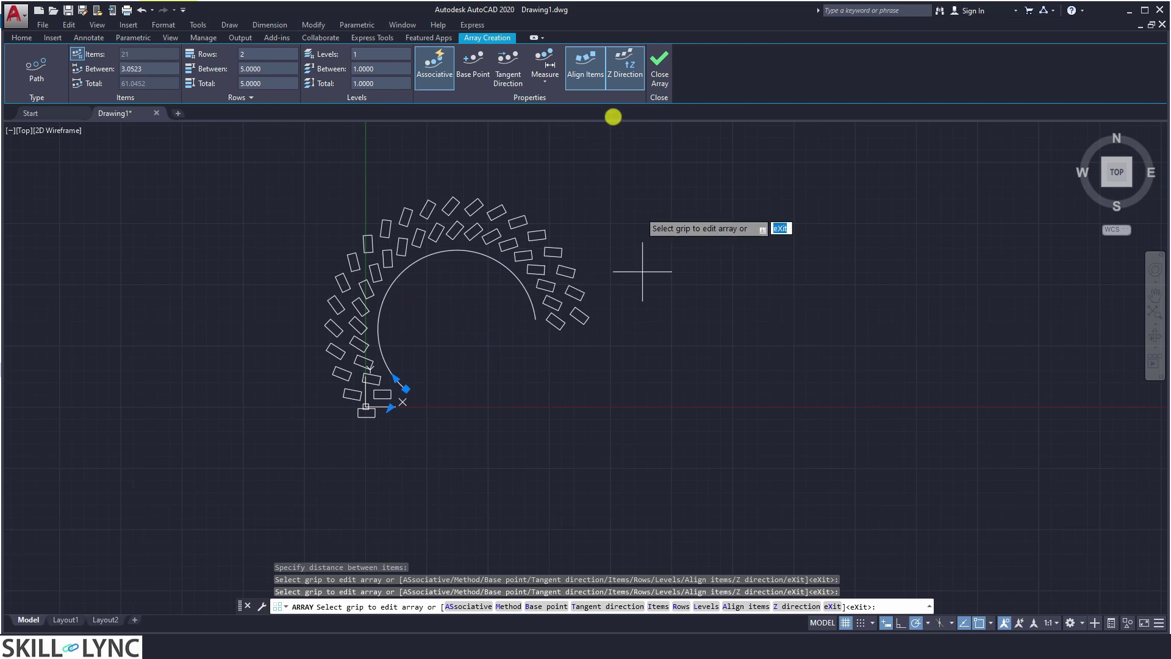
# Turn the array's Align Items option off and back on.
pyautogui.click(585, 67)
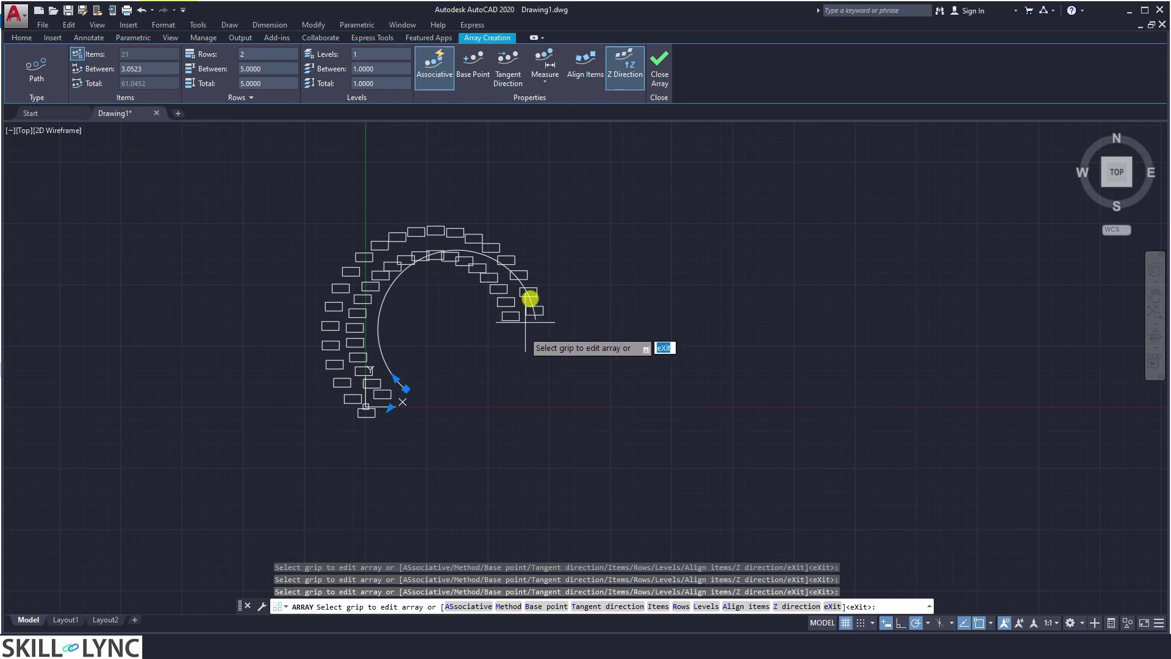
pyautogui.click(588, 79)
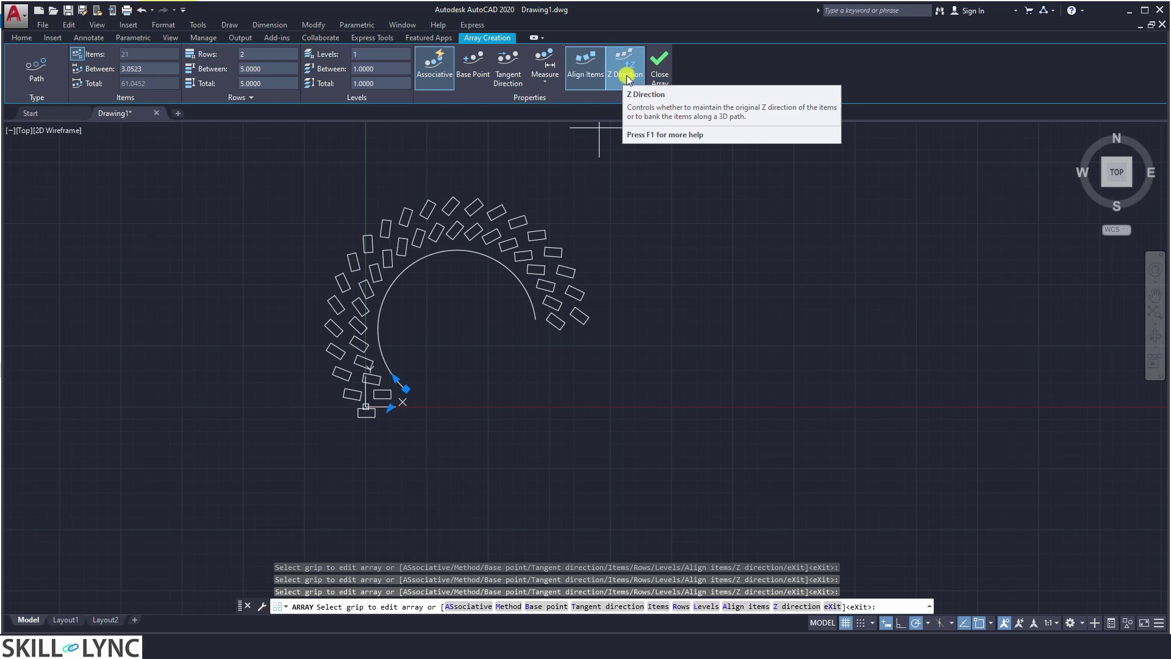
# Redefine the array's tangent direction with two points, from near the arc's lower end to up and left beside the outer row.
pyautogui.click(508, 78)
pyautogui.click(399, 388)
pyautogui.click(348, 349)
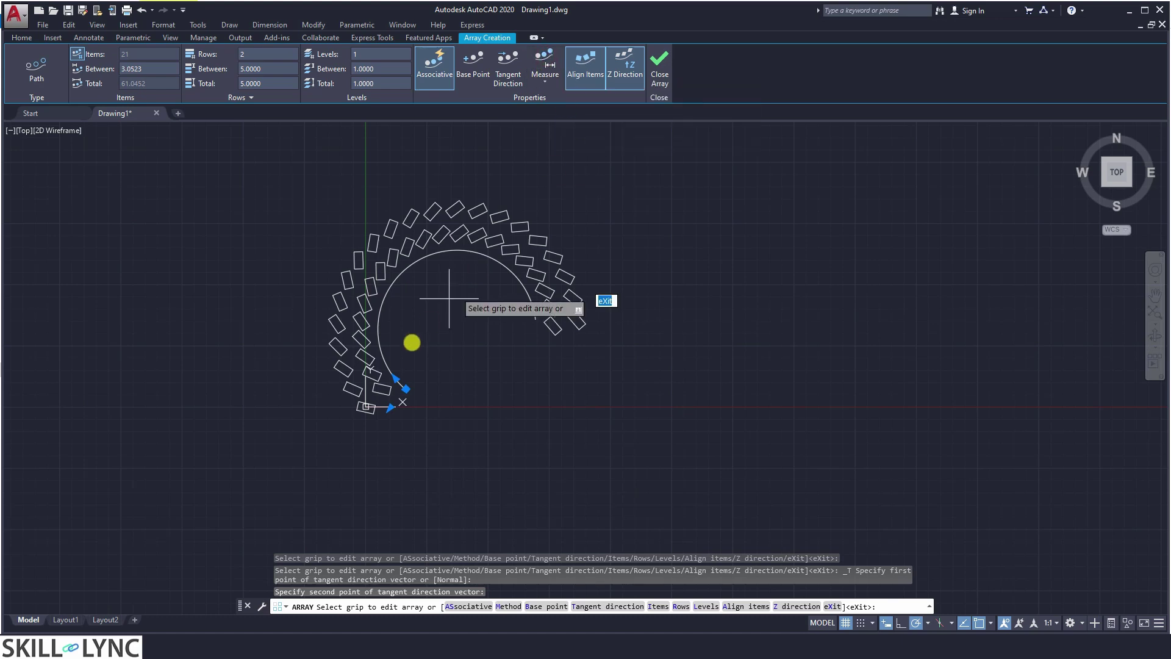
# Switch the path array's item distribution method to Divide.
pyautogui.click(545, 81)
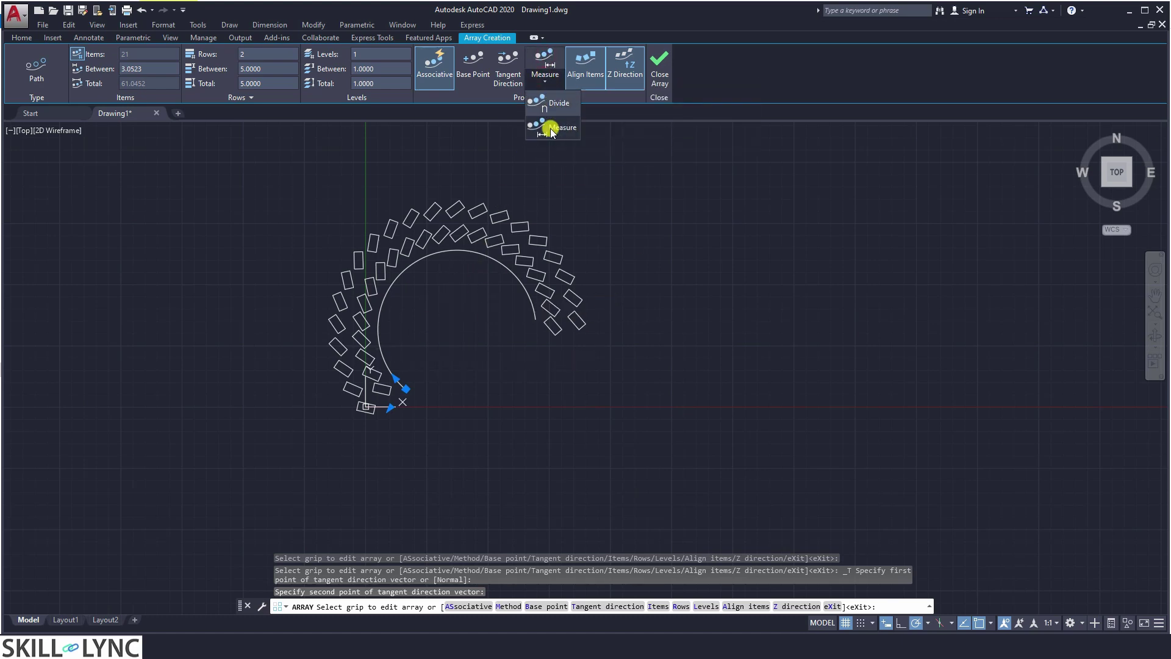
pyautogui.click(559, 104)
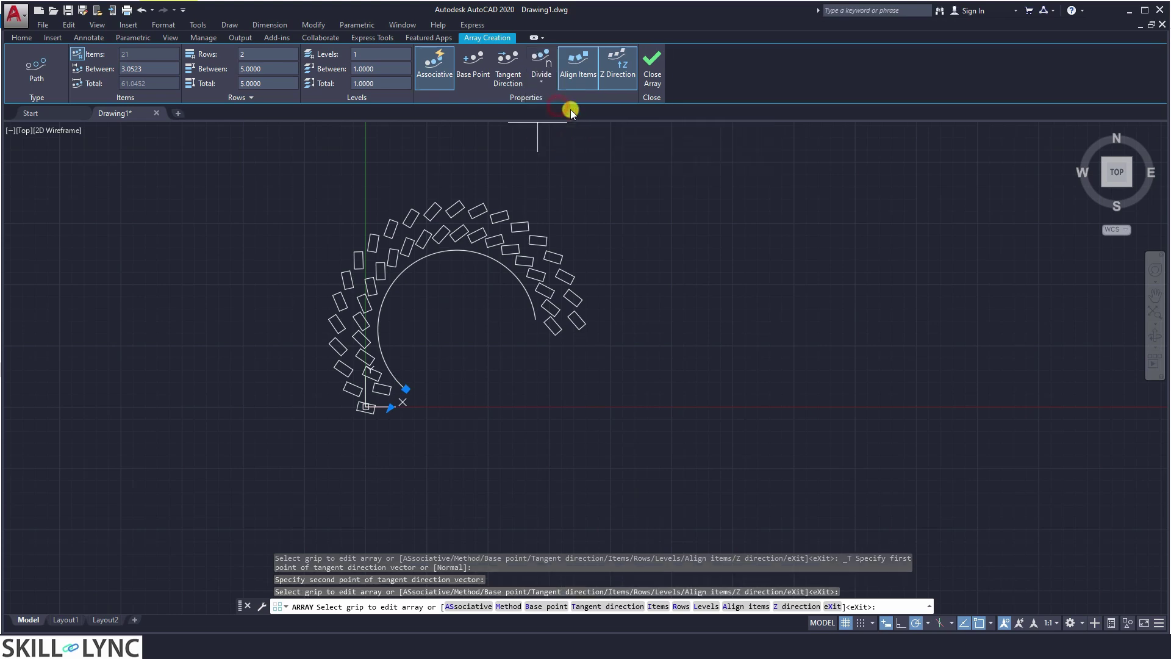
pyautogui.click(152, 84)
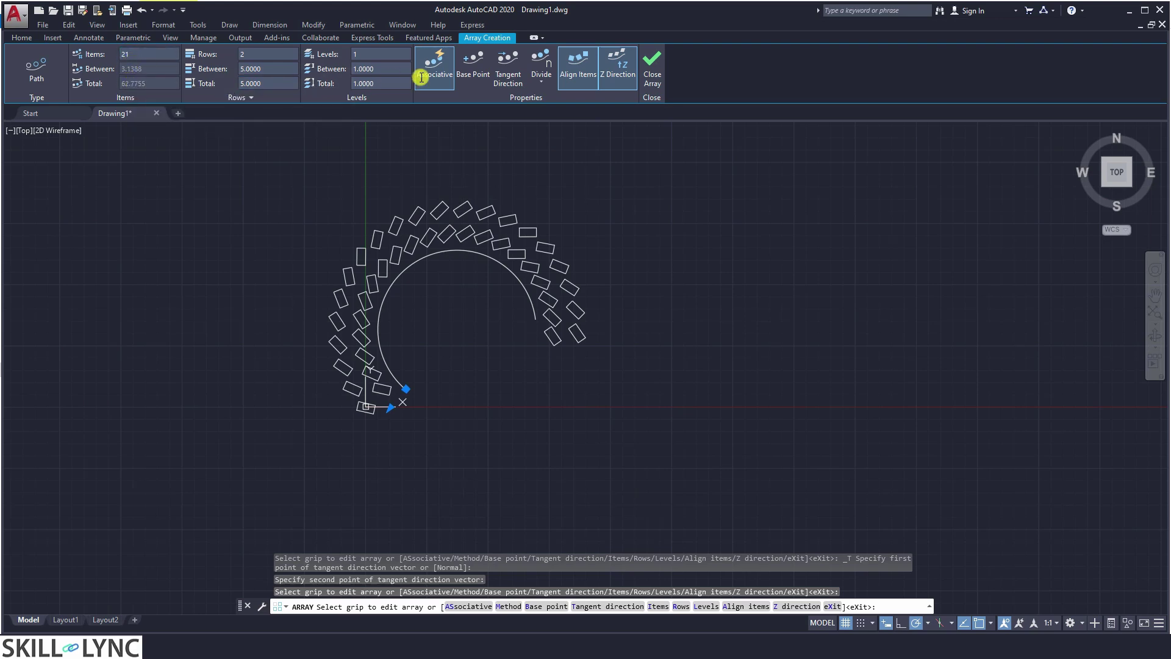
# Switch the path array's distribution method to Measure, set the item spacing to 2, and finish the array.
pyautogui.click(541, 82)
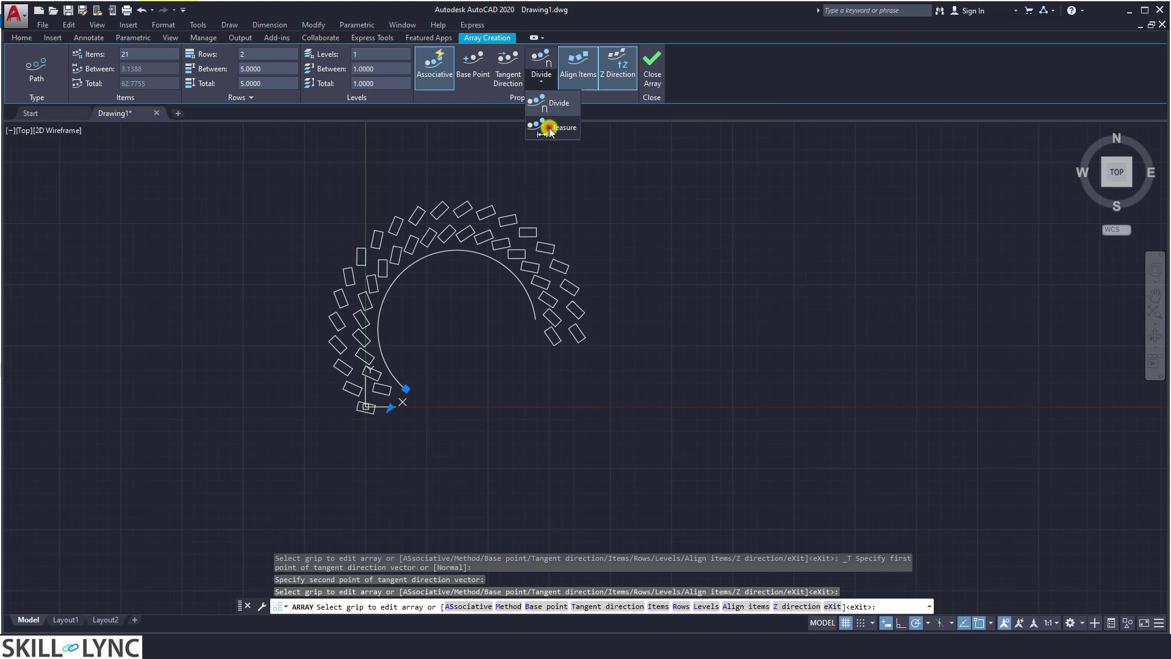
pyautogui.click(550, 128)
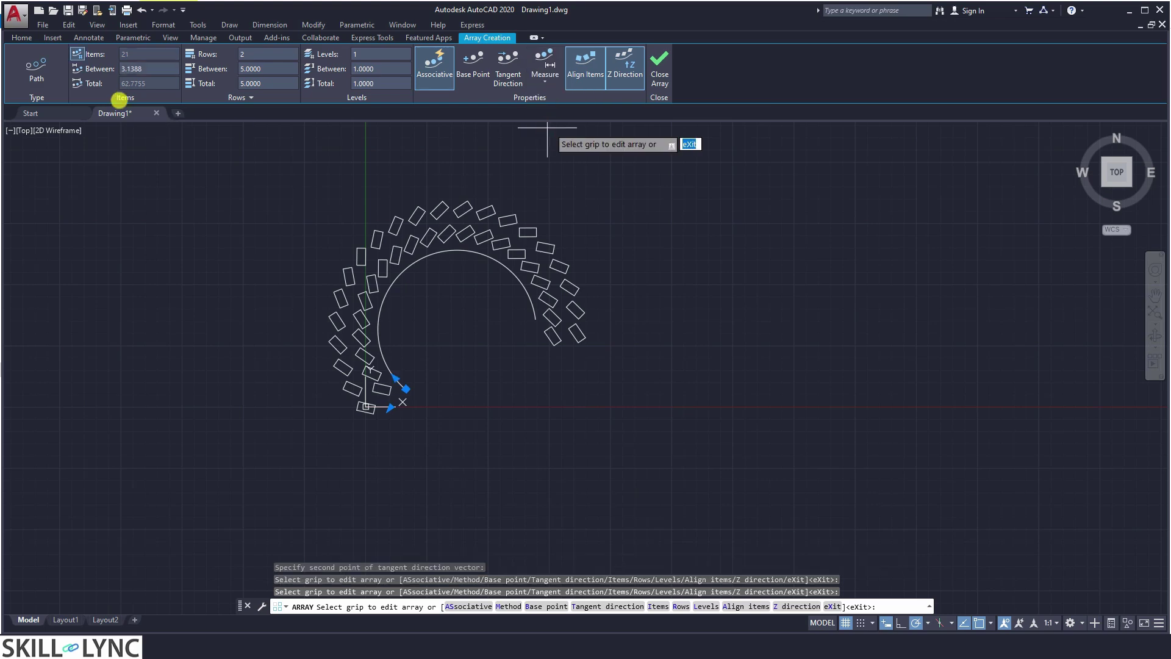
pyautogui.click(134, 68)
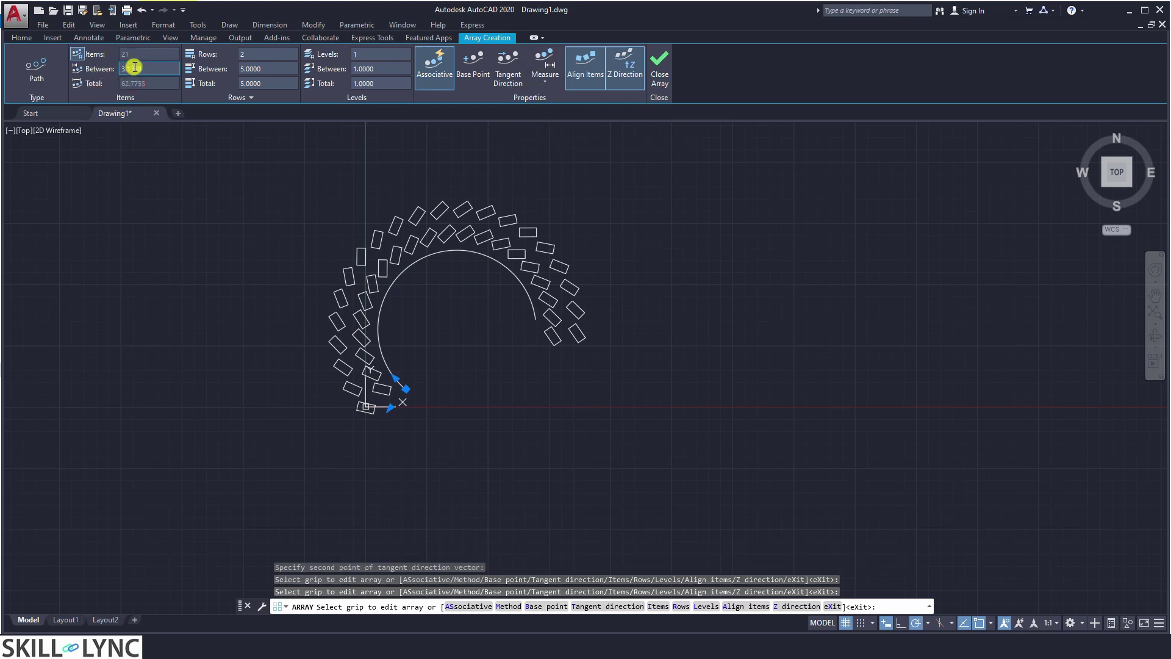
pyautogui.click(154, 69)
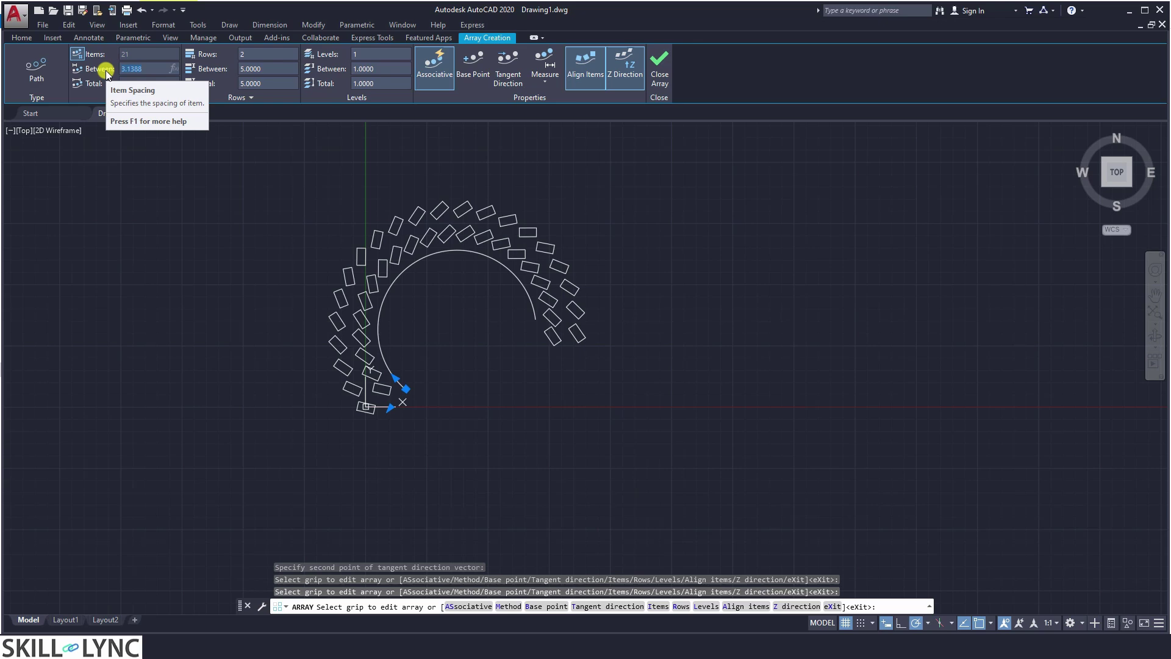
pyautogui.write('2')
pyautogui.press('Return')
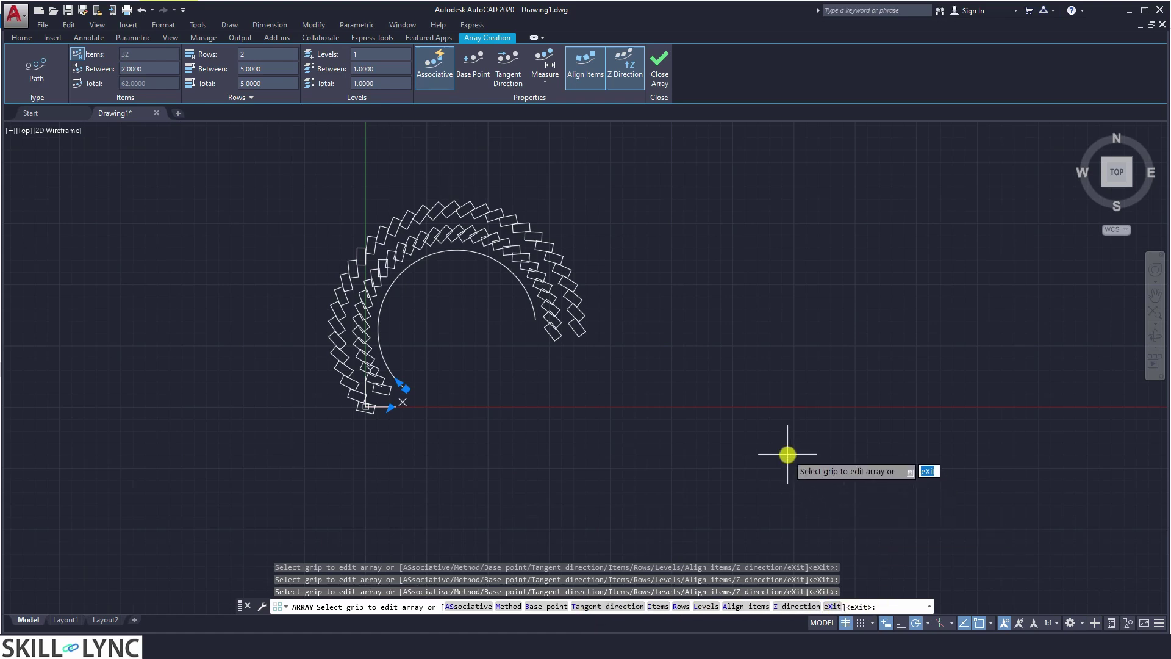
pyautogui.press('Return')
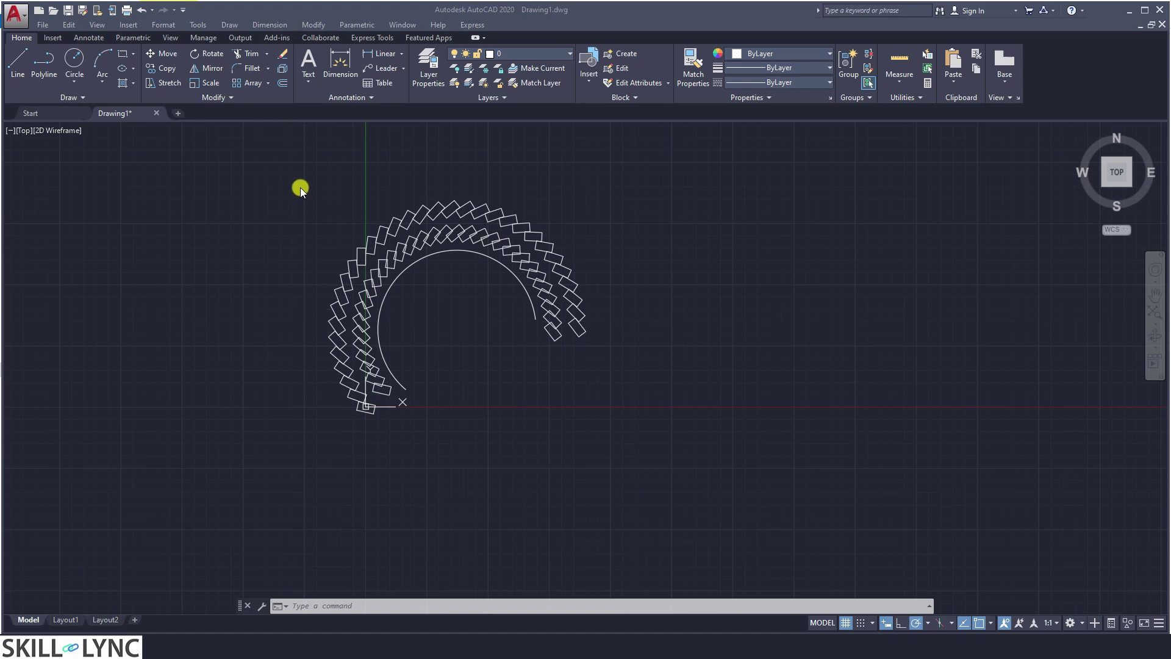
# Draw a rectangle about 37.2 by 21.7 units in the empty area beside the arrayed arc.
pyautogui.write('REC')
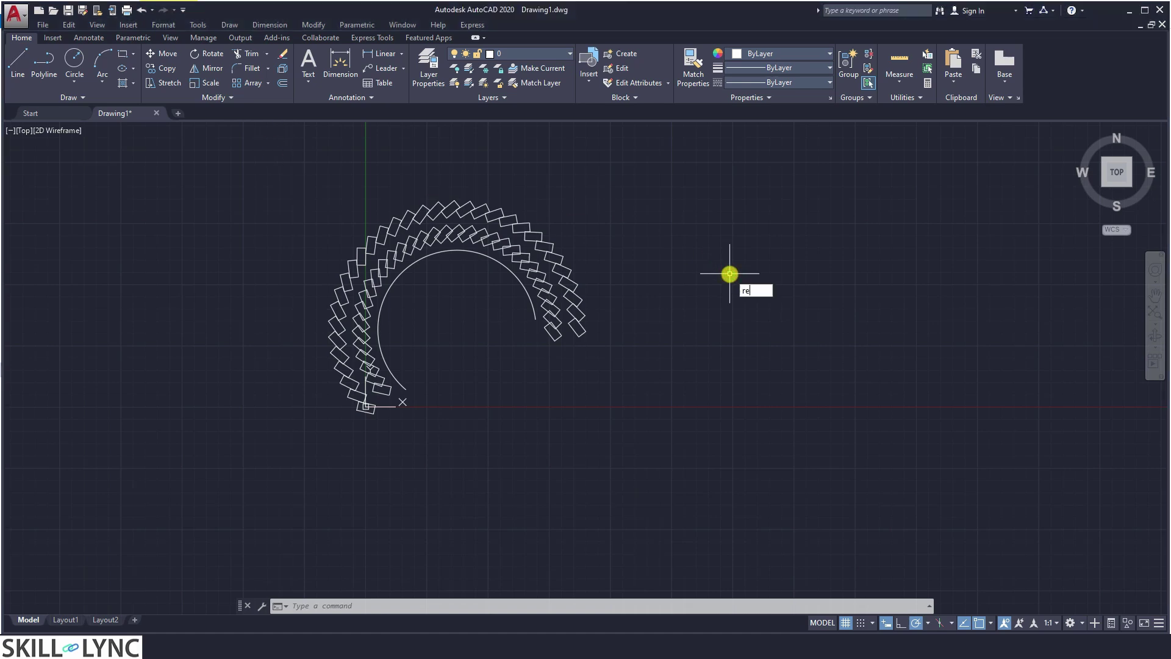
pyautogui.press('Return')
pyautogui.click(706, 236)
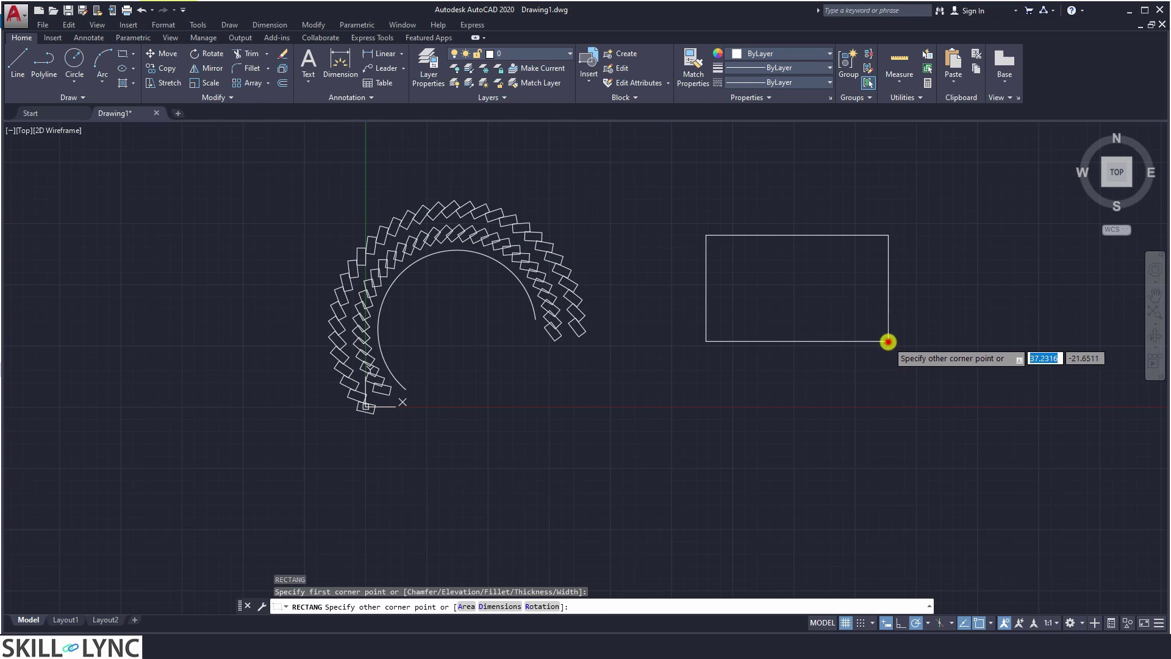
pyautogui.click(888, 342)
# Draw a circle centred above the new rectangle, large enough for its lower part to cross the rectangle's upper edge.
pyautogui.write('c')
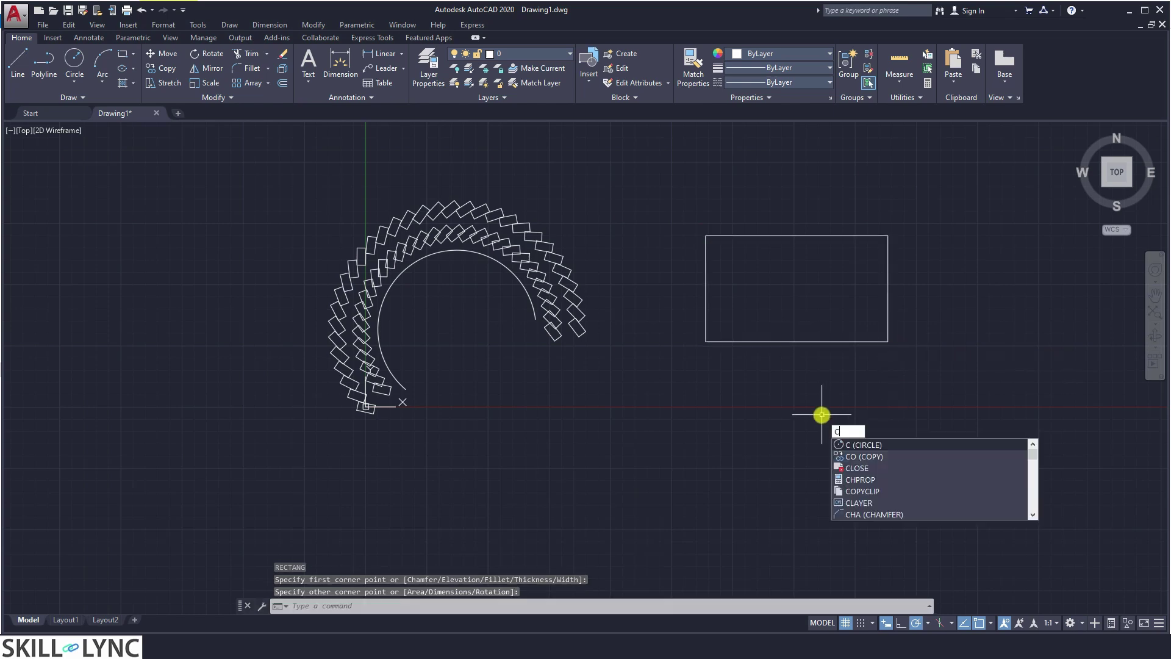
pyautogui.press('Return')
pyautogui.click(788, 195)
pyautogui.click(797, 261)
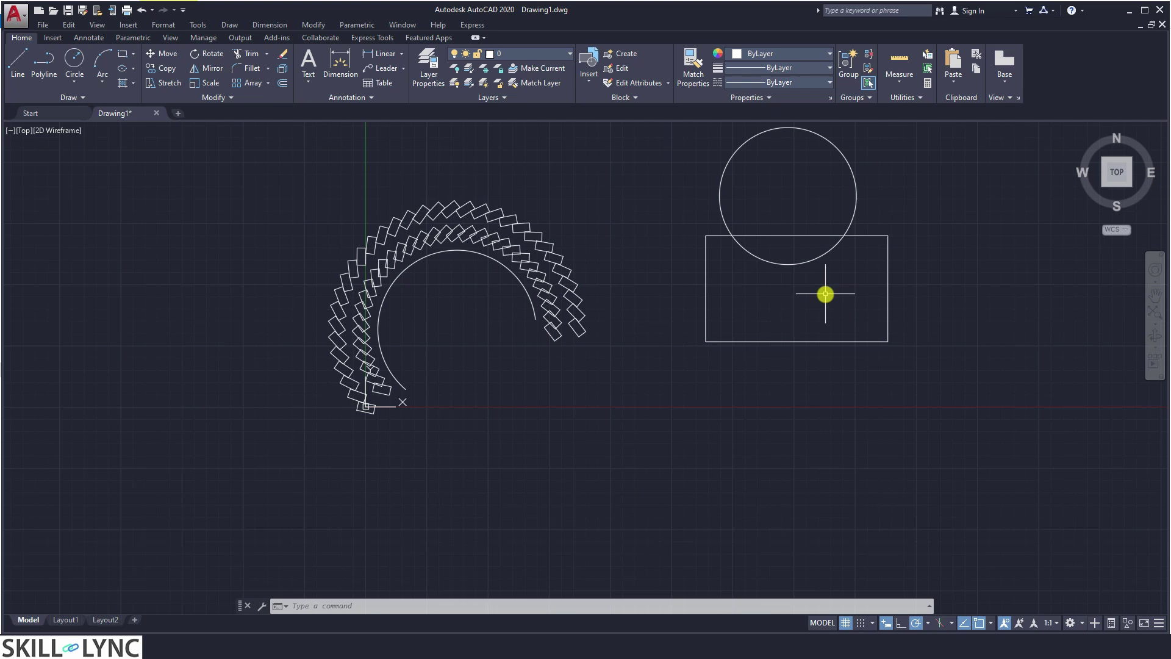
# Break the rectangle with the First point option, removing its upper edge between the two circle intersections, and check the remaining outline.
pyautogui.write('BREA')
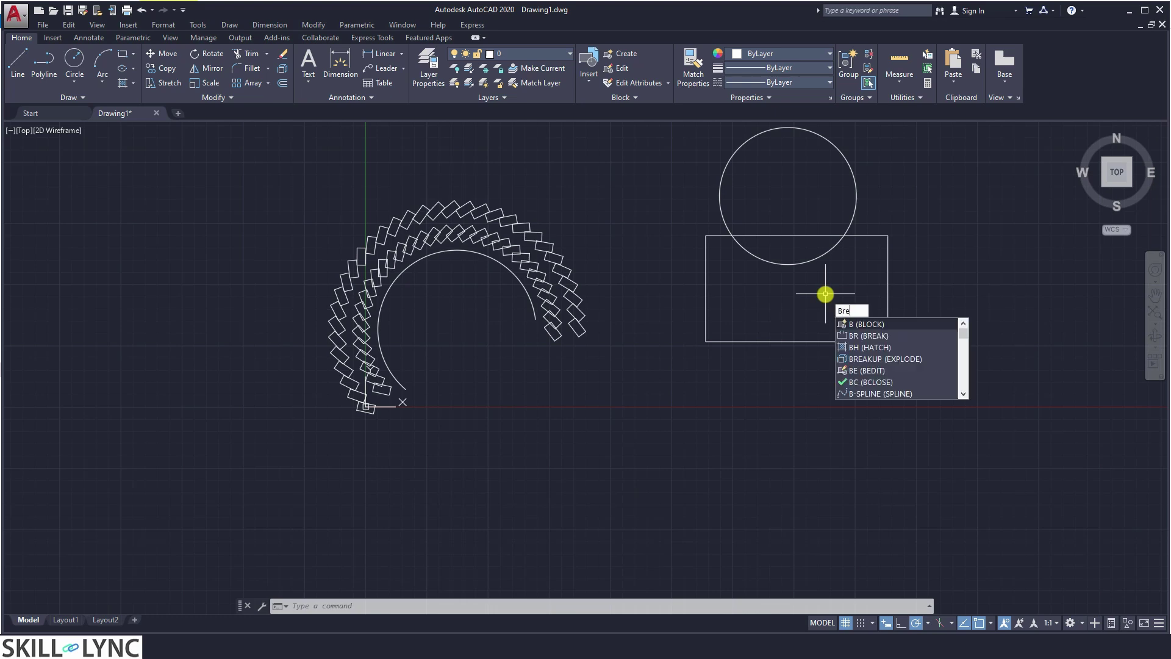
pyautogui.write('K')
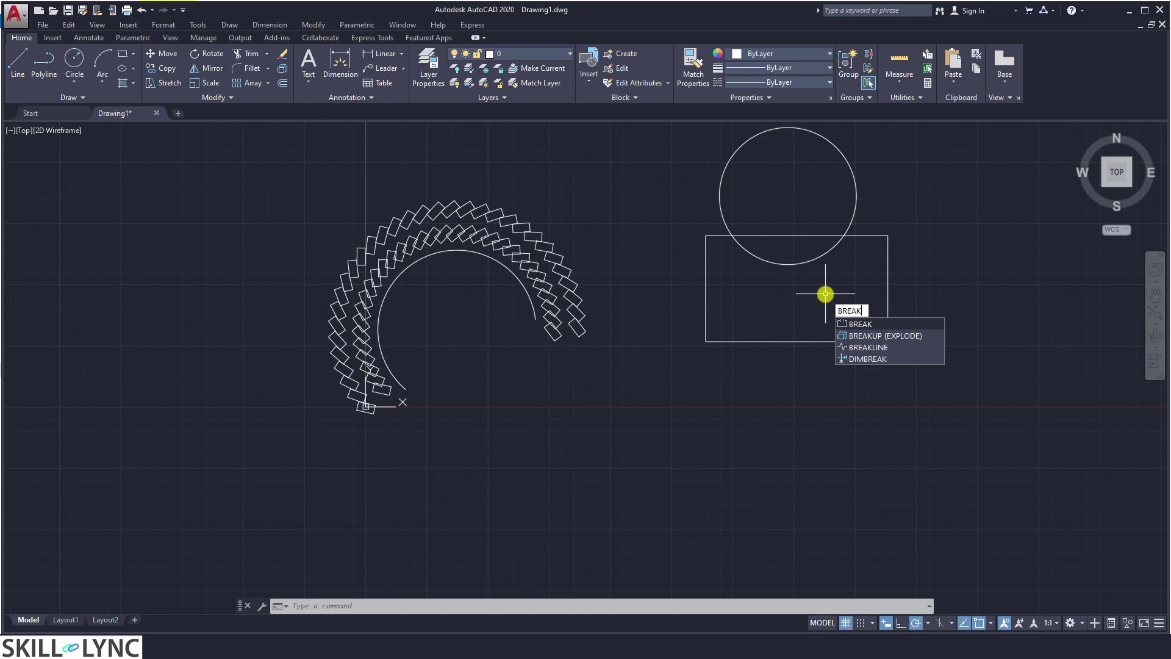
pyautogui.press('Return')
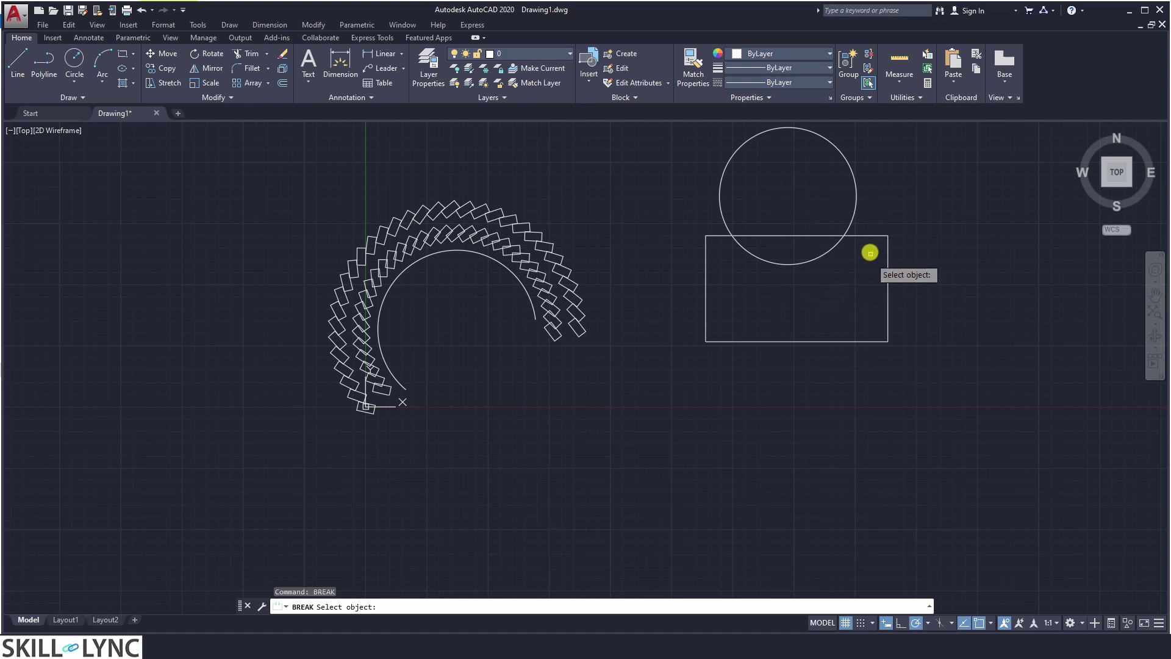
pyautogui.click(866, 235)
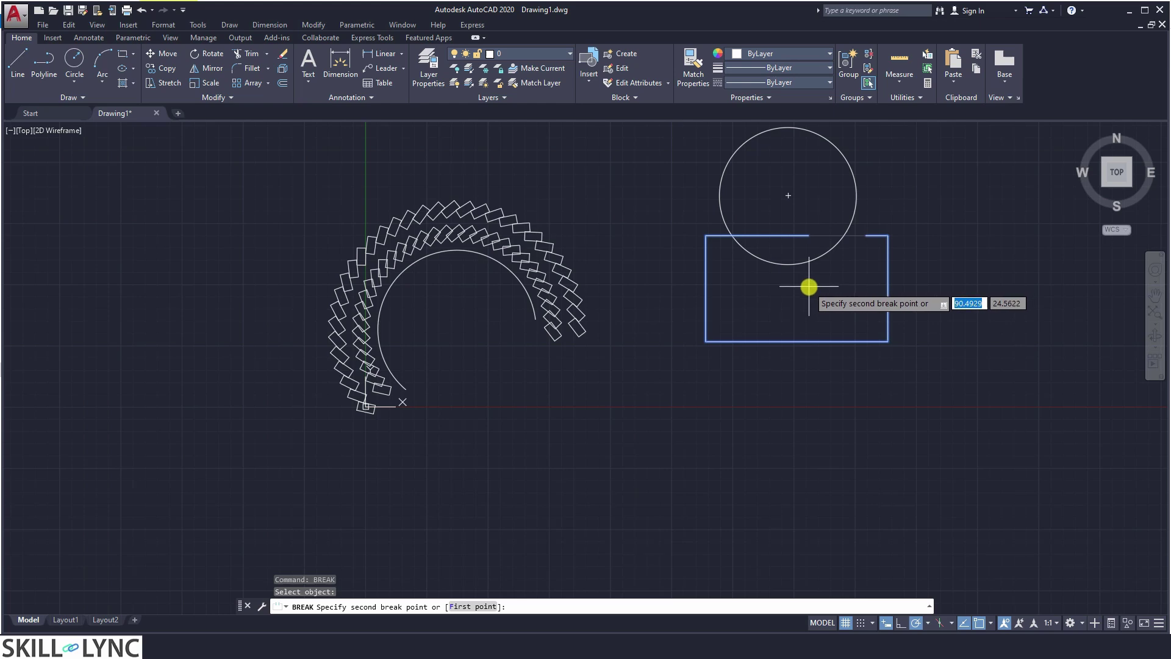
pyautogui.write('f')
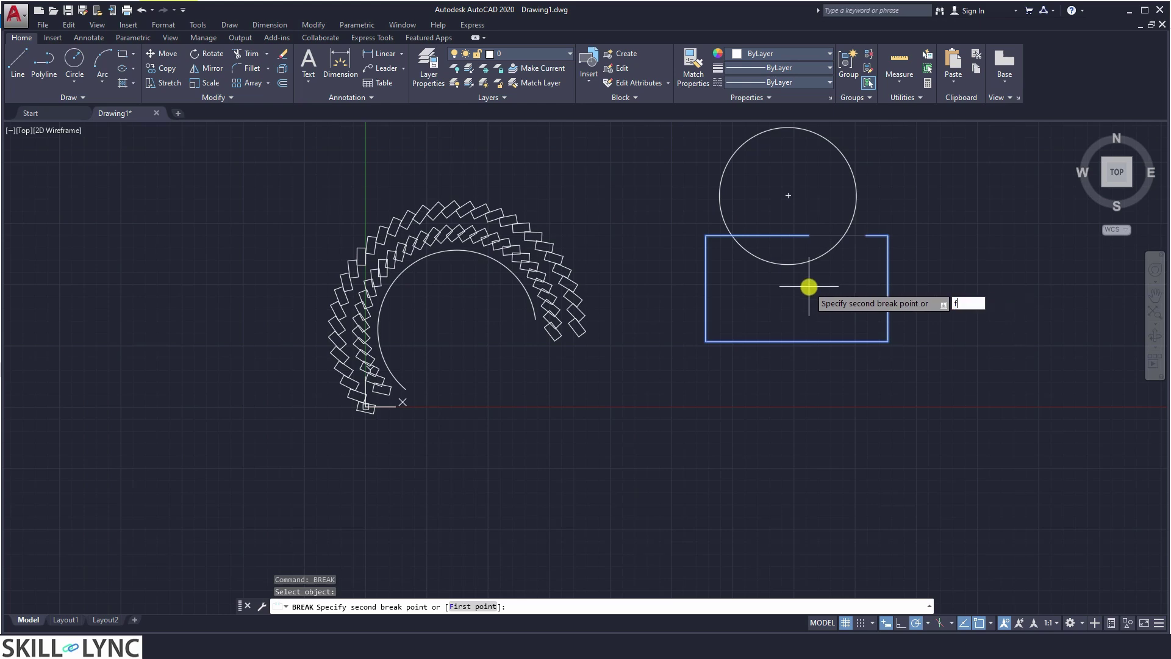
pyautogui.press('Return')
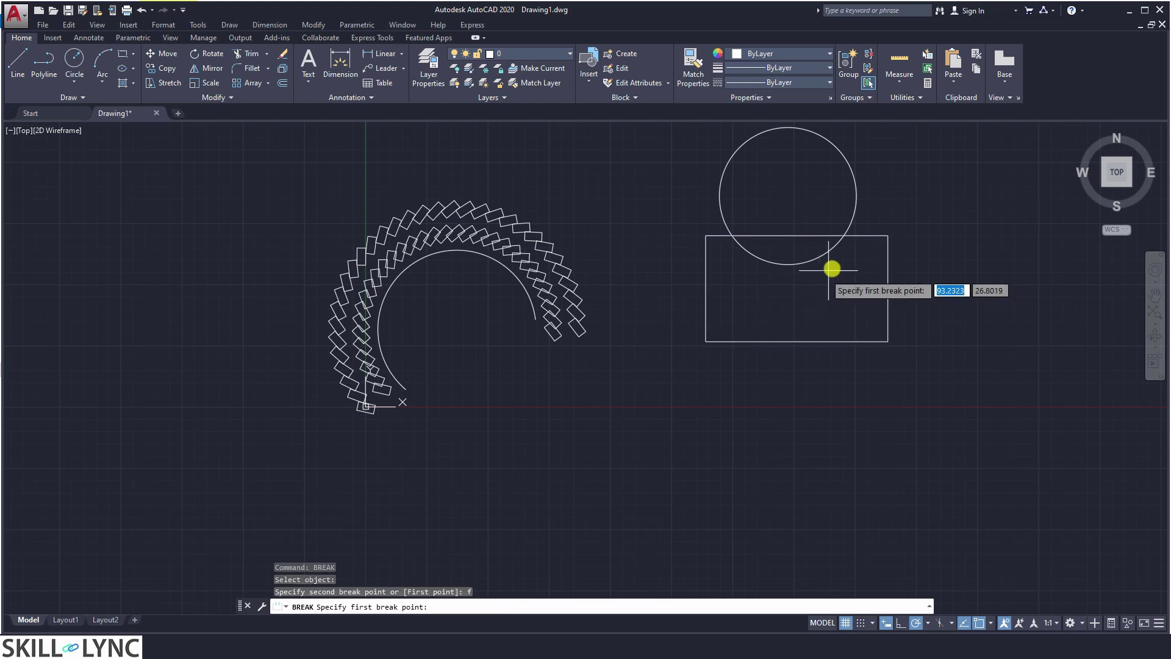
pyautogui.click(847, 238)
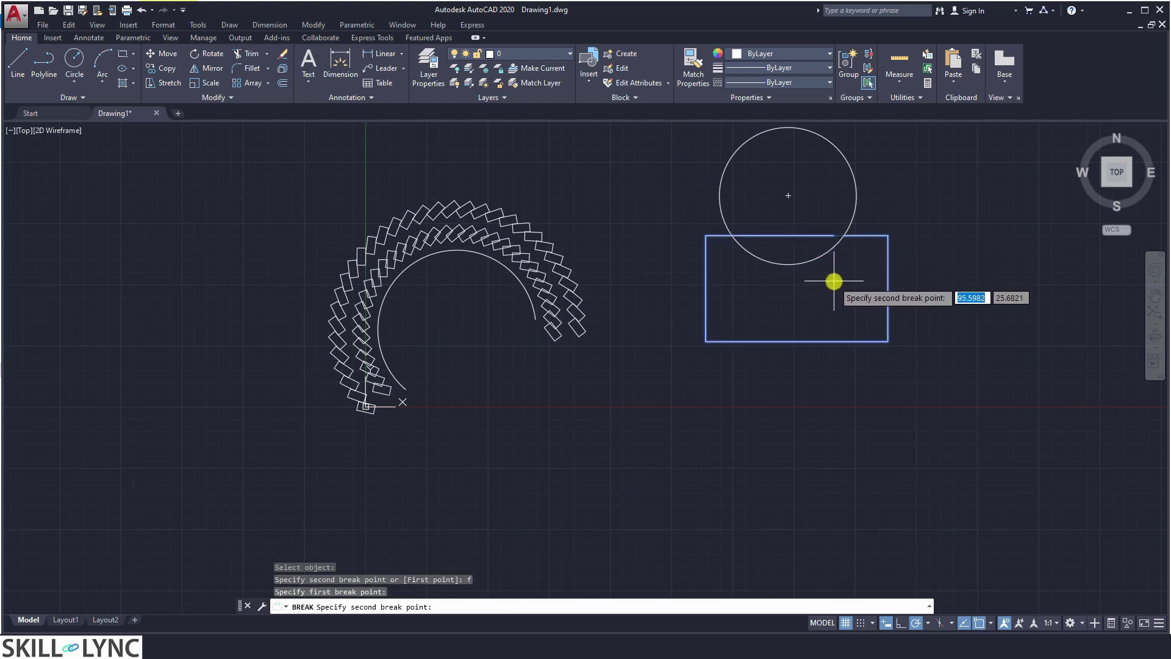
pyautogui.click(732, 235)
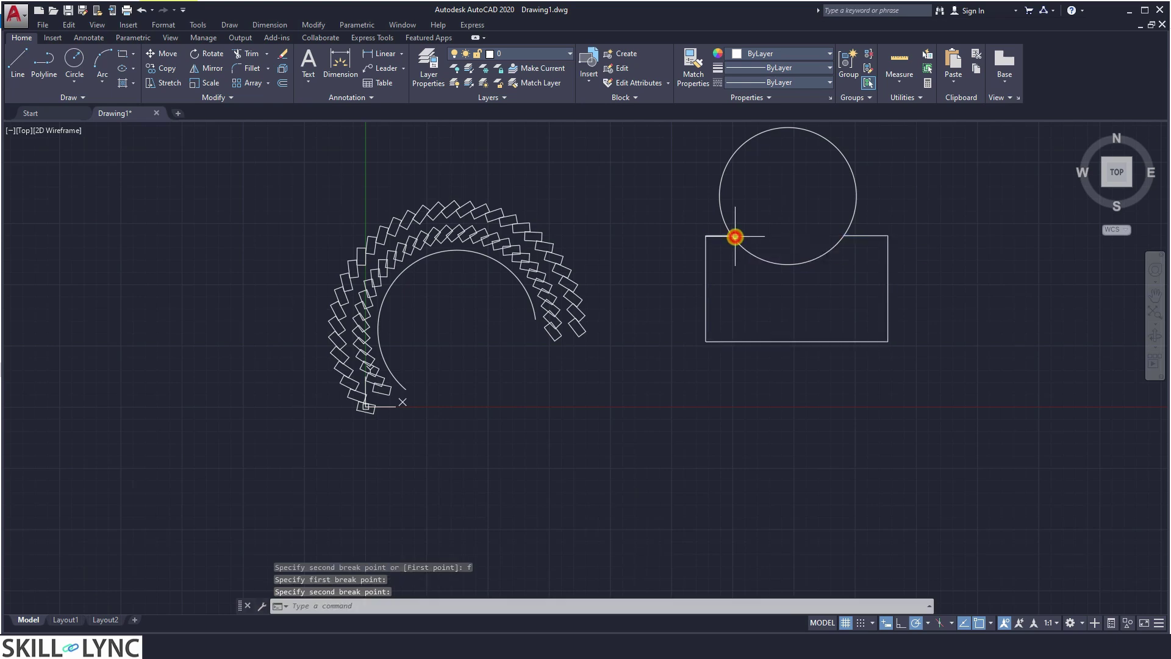
pyautogui.click(860, 236)
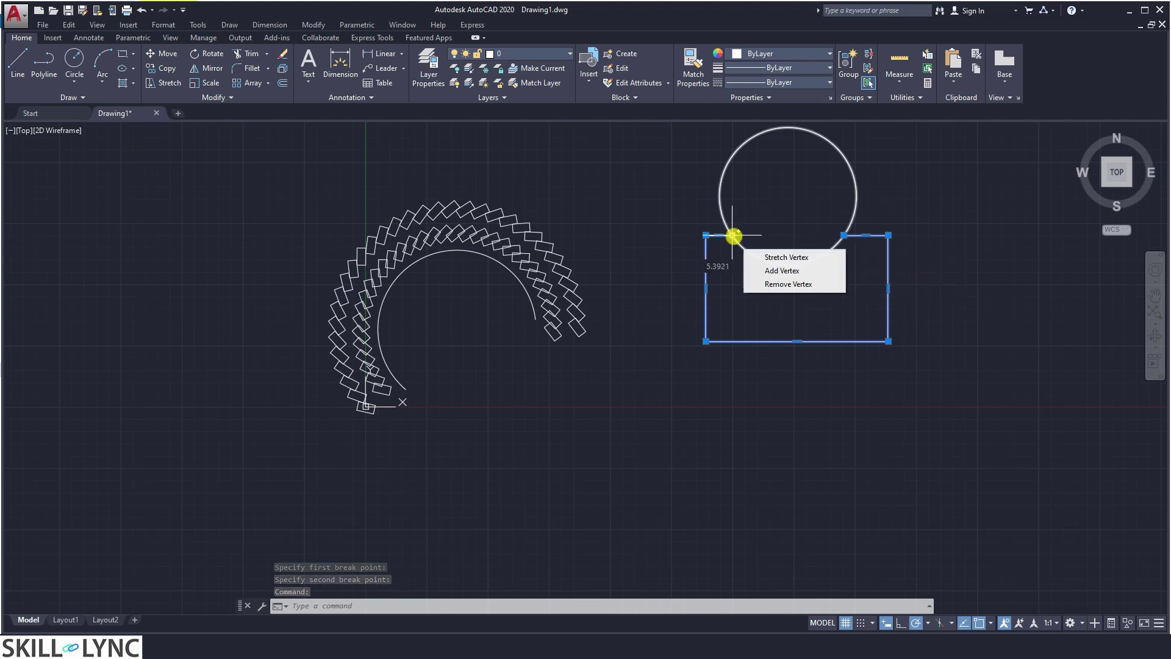
pyautogui.click(789, 312)
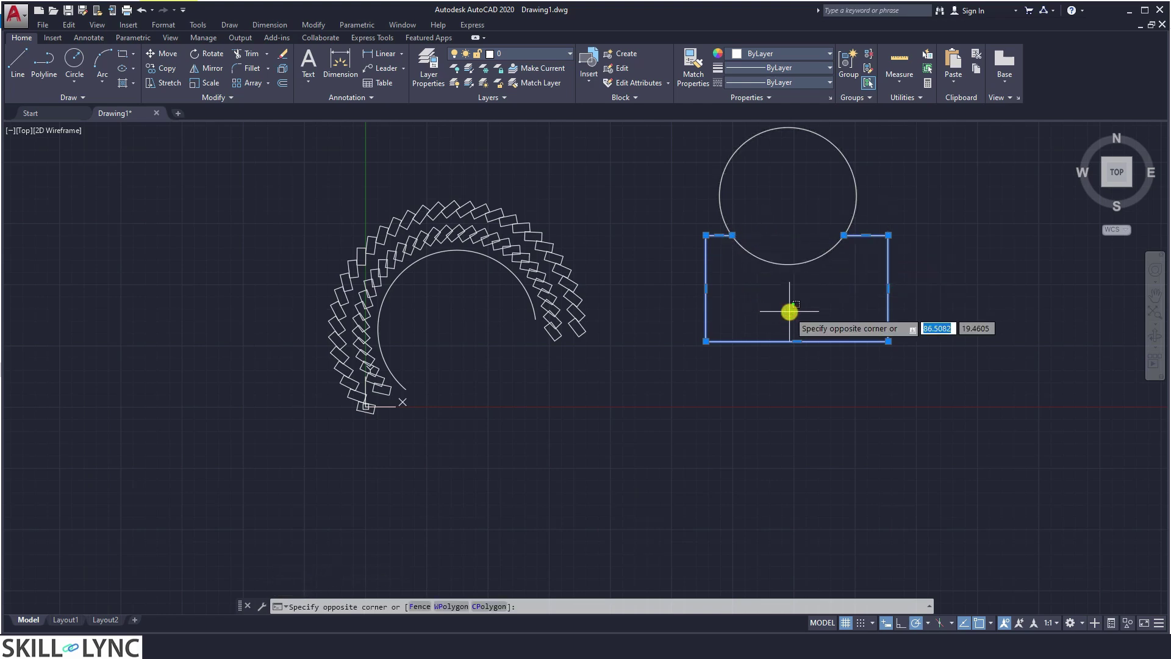
pyautogui.press('Escape')
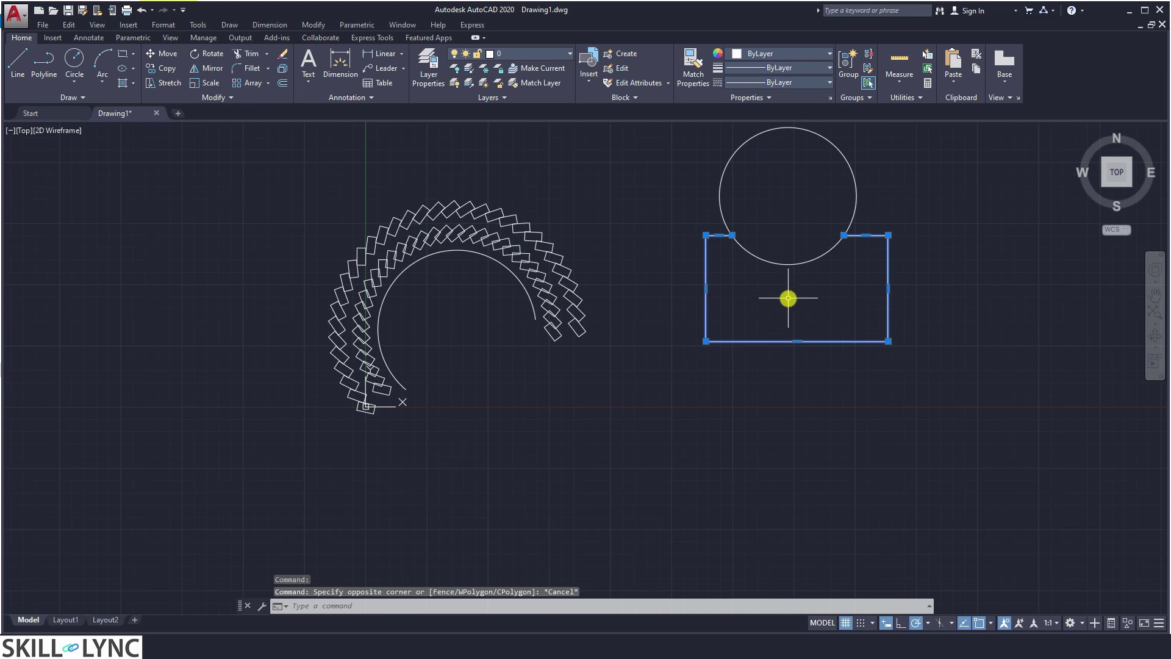
pyautogui.press('Escape')
# Break the circle with the First point option, removing its lower arc between the two intersections with the rectangle.
pyautogui.write('BREAK')
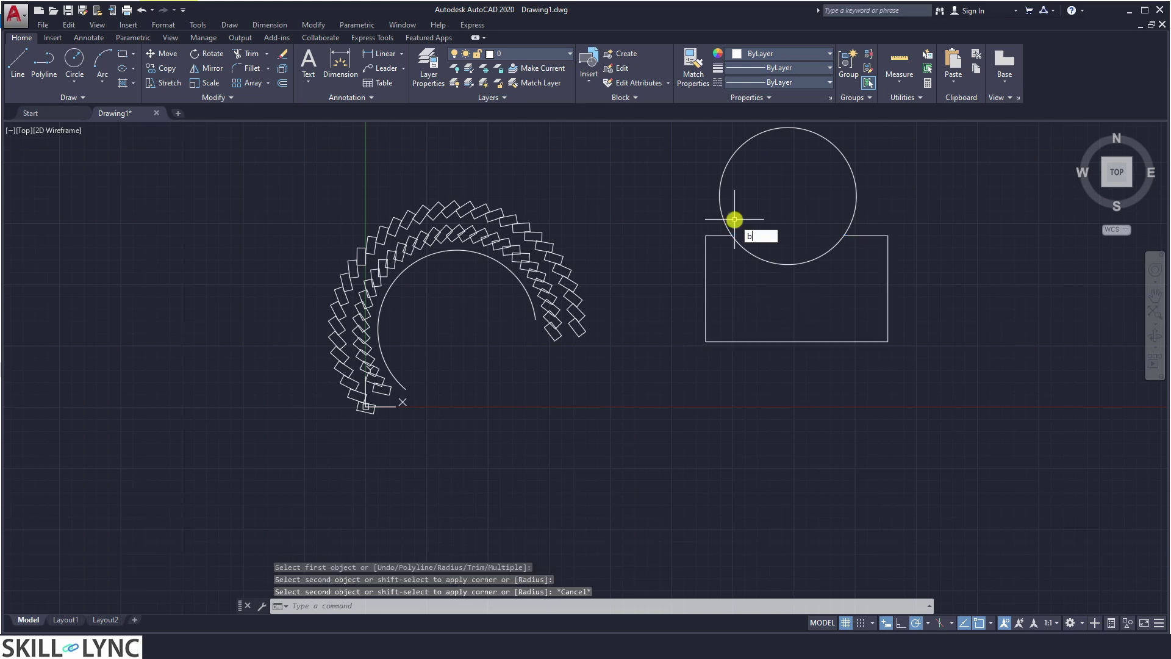
pyautogui.press('Return')
pyautogui.click(721, 211)
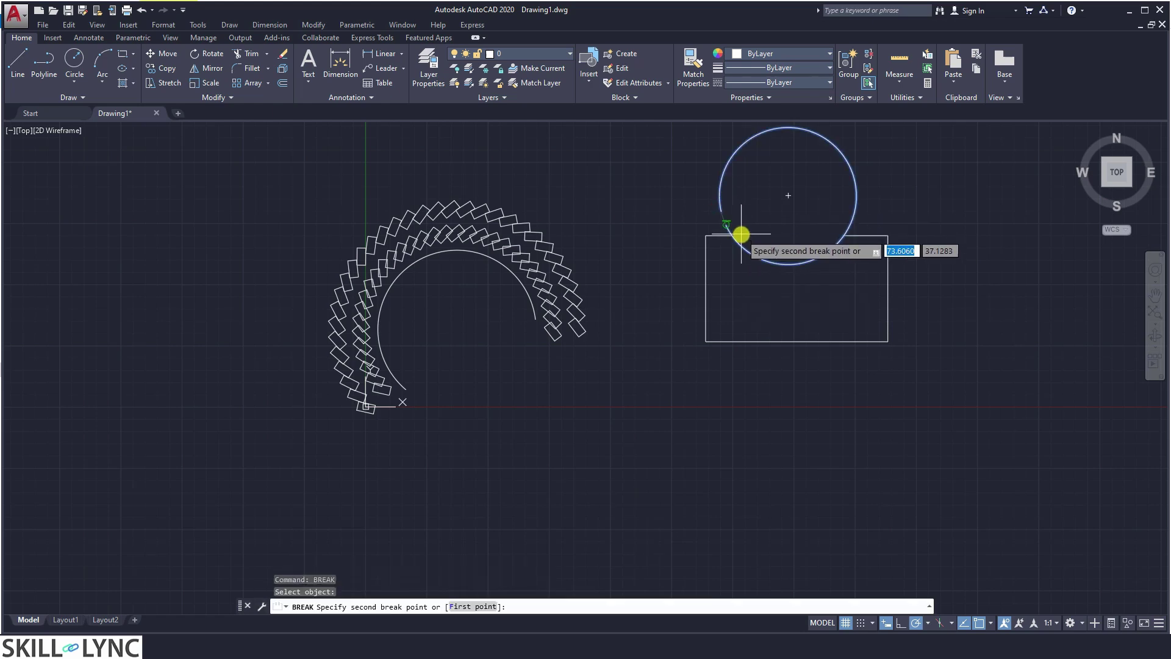
pyautogui.write('f')
pyautogui.press('Return')
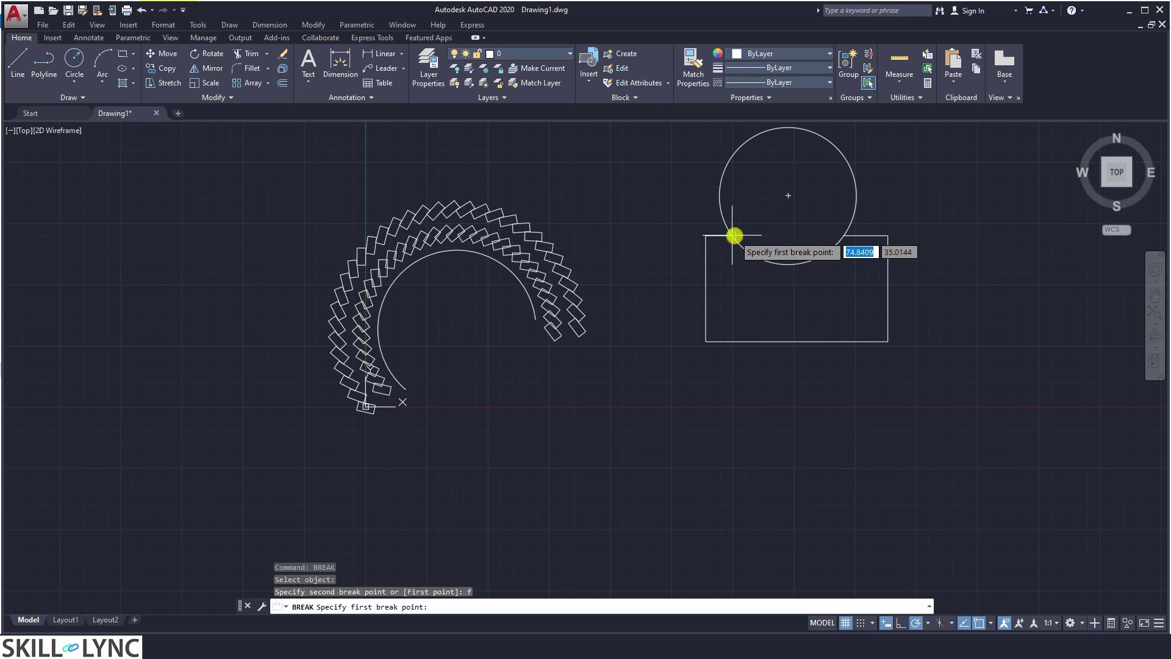
pyautogui.click(733, 234)
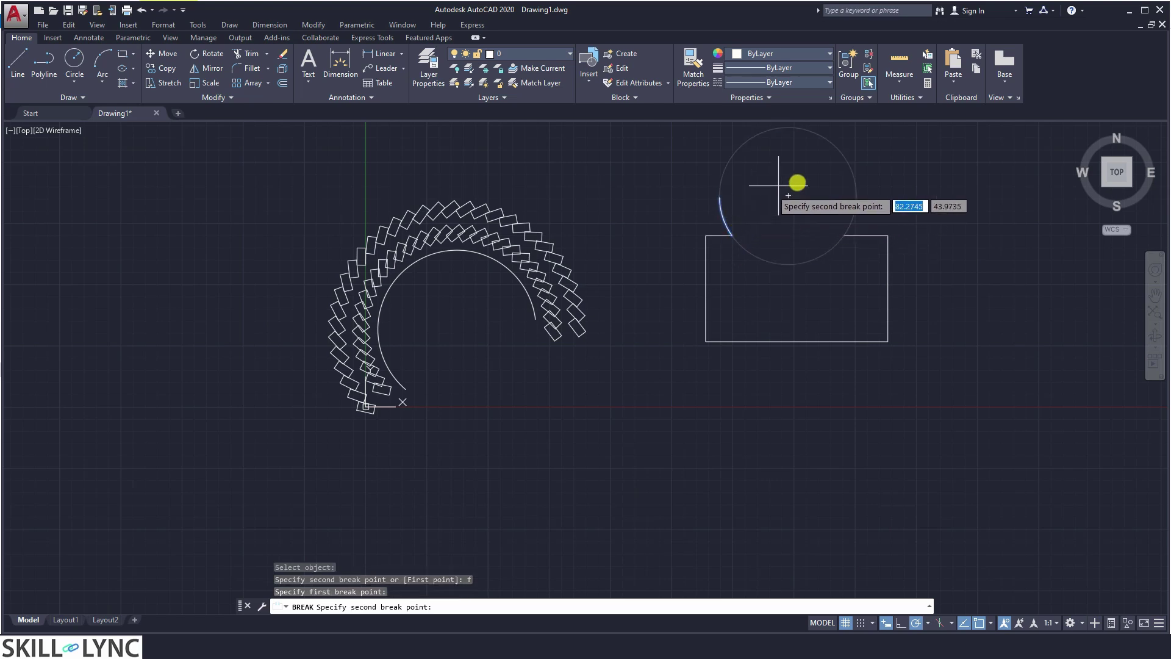
pyautogui.click(845, 233)
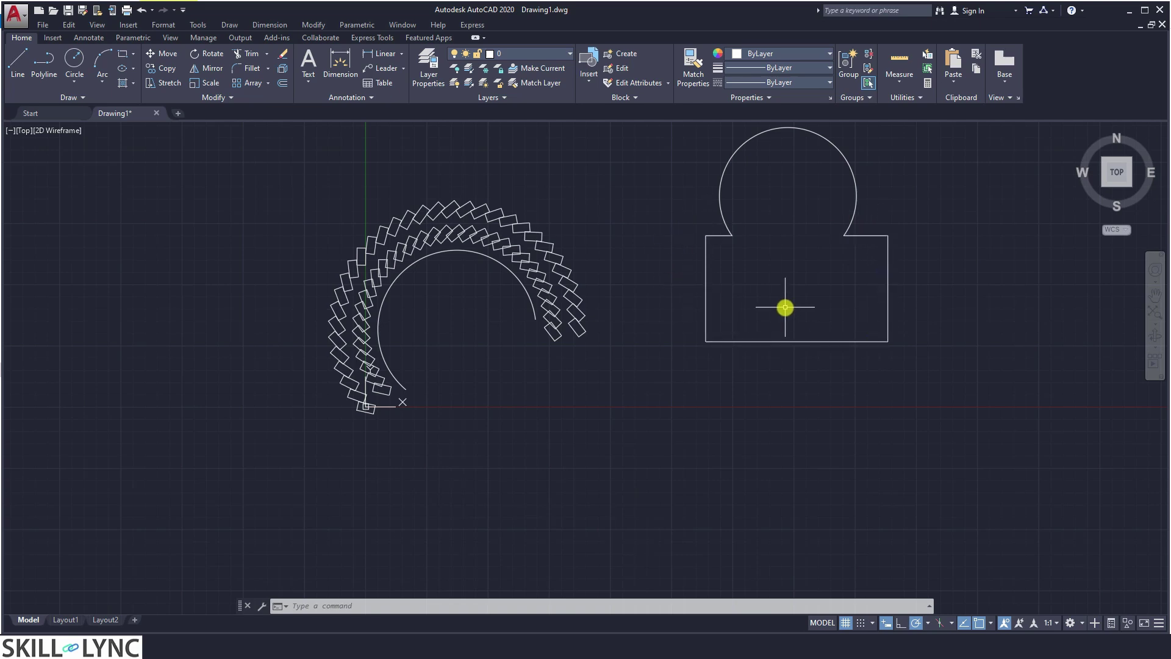
# Break the open rectangle at its lower-left corner with the First point option and @ as second point, and check both pieces.
pyautogui.write('rea')
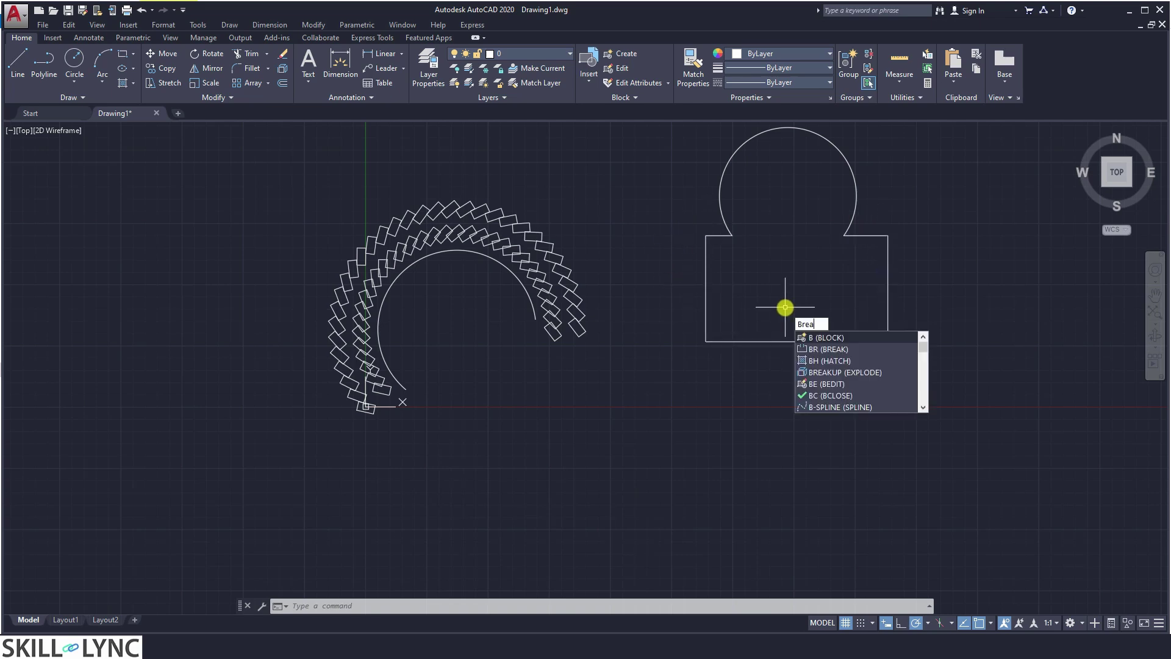
pyautogui.press('Return')
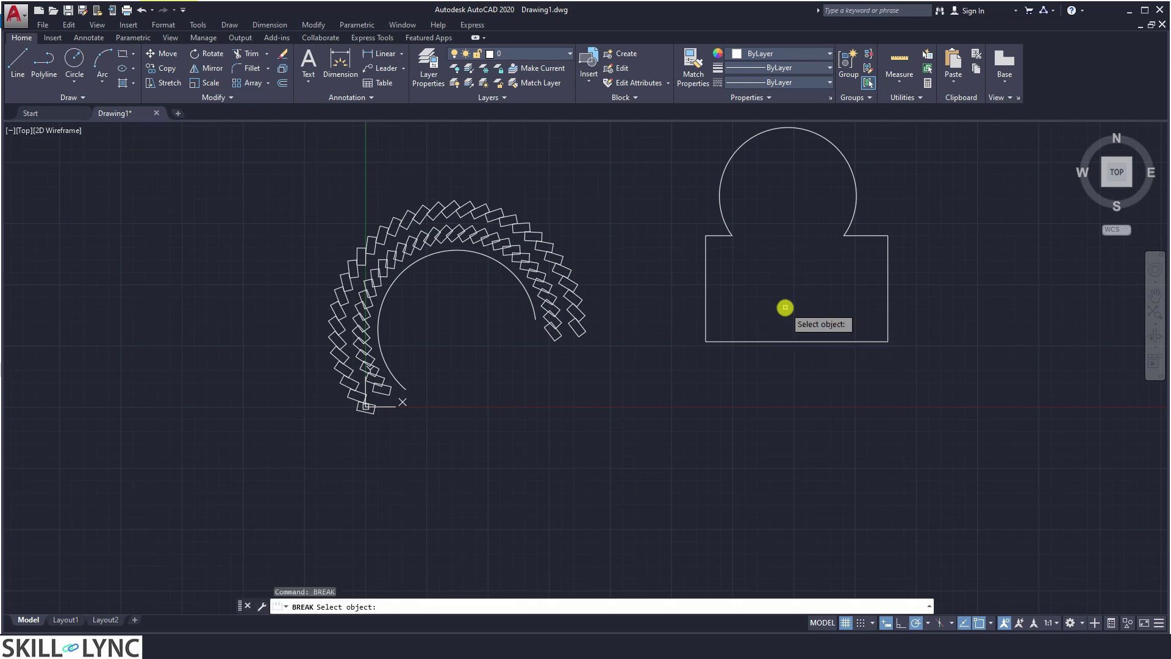
pyautogui.click(784, 341)
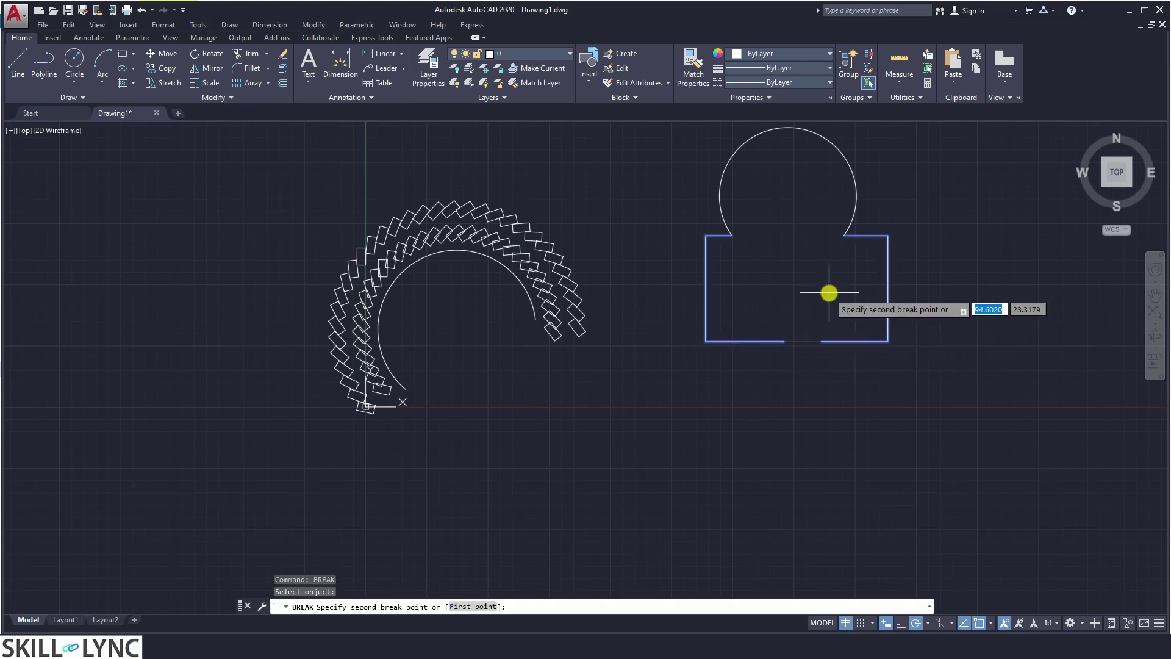
pyautogui.write('f')
pyautogui.press('Return')
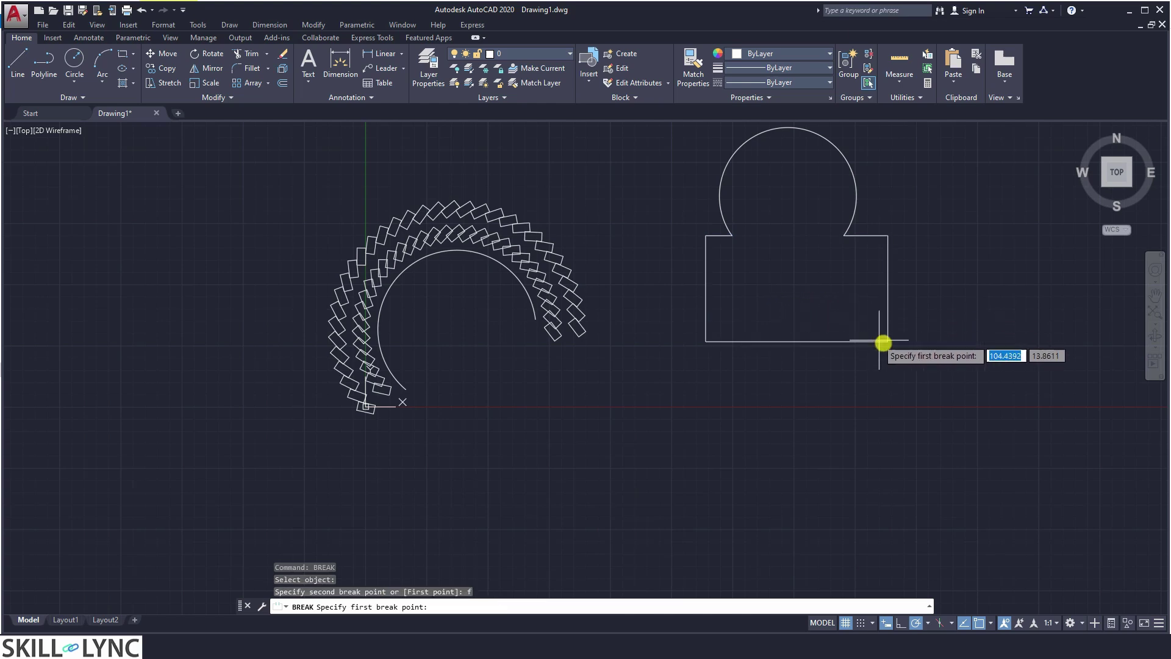
pyautogui.click(707, 340)
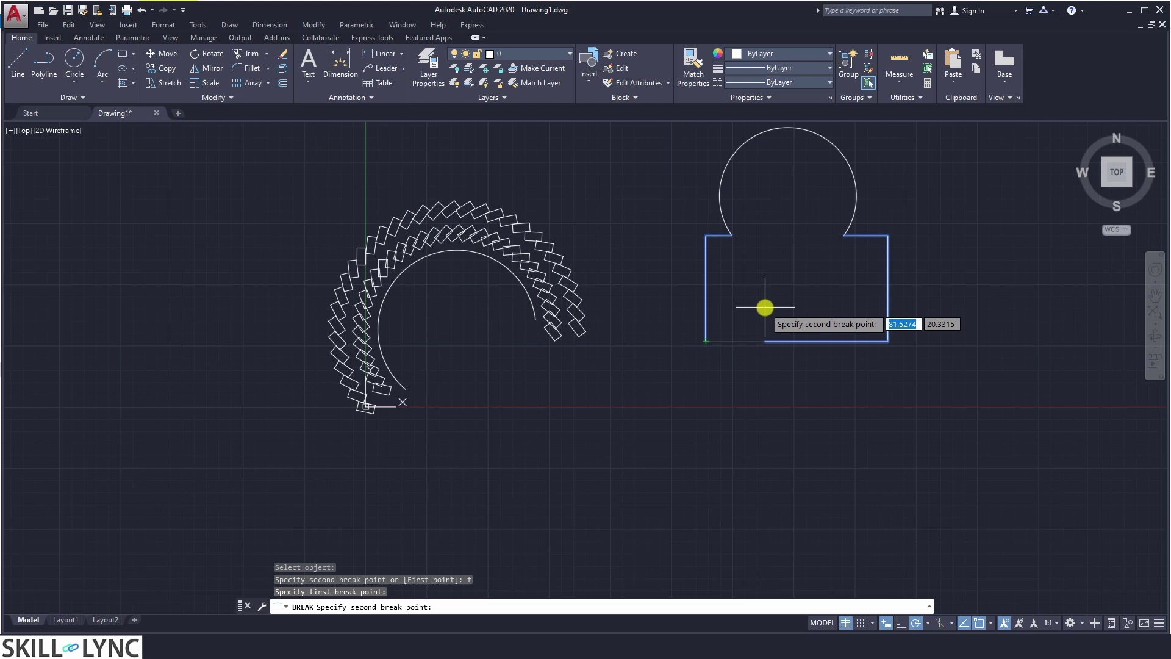
pyautogui.press('F8')
pyautogui.press('F10')
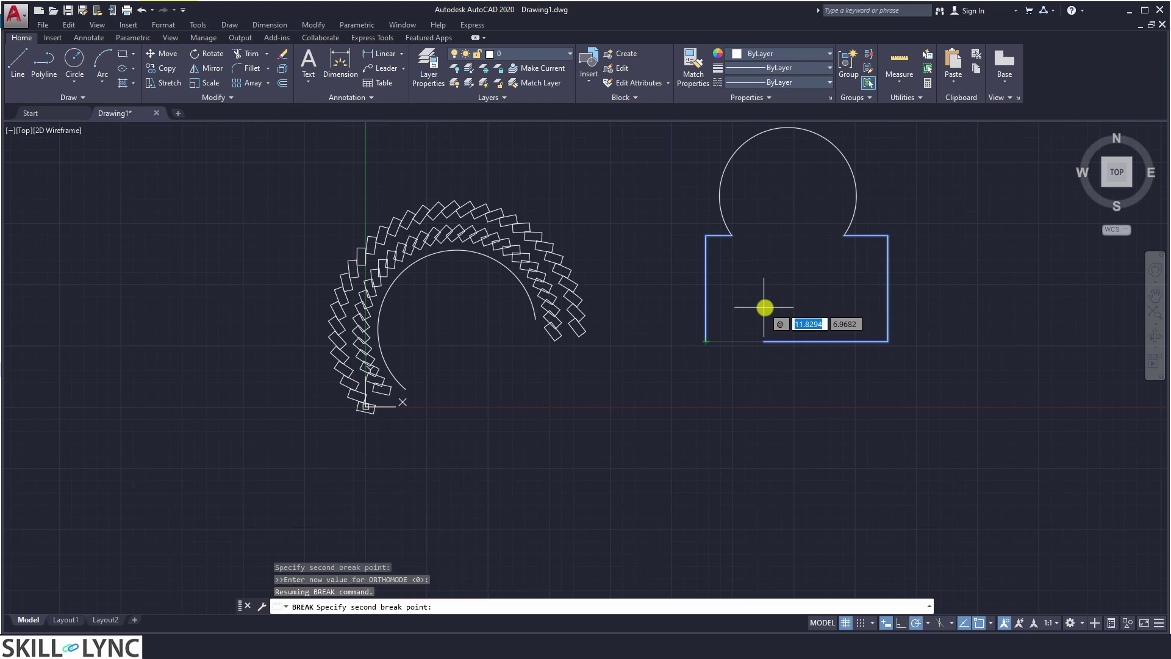
pyautogui.press('Return')
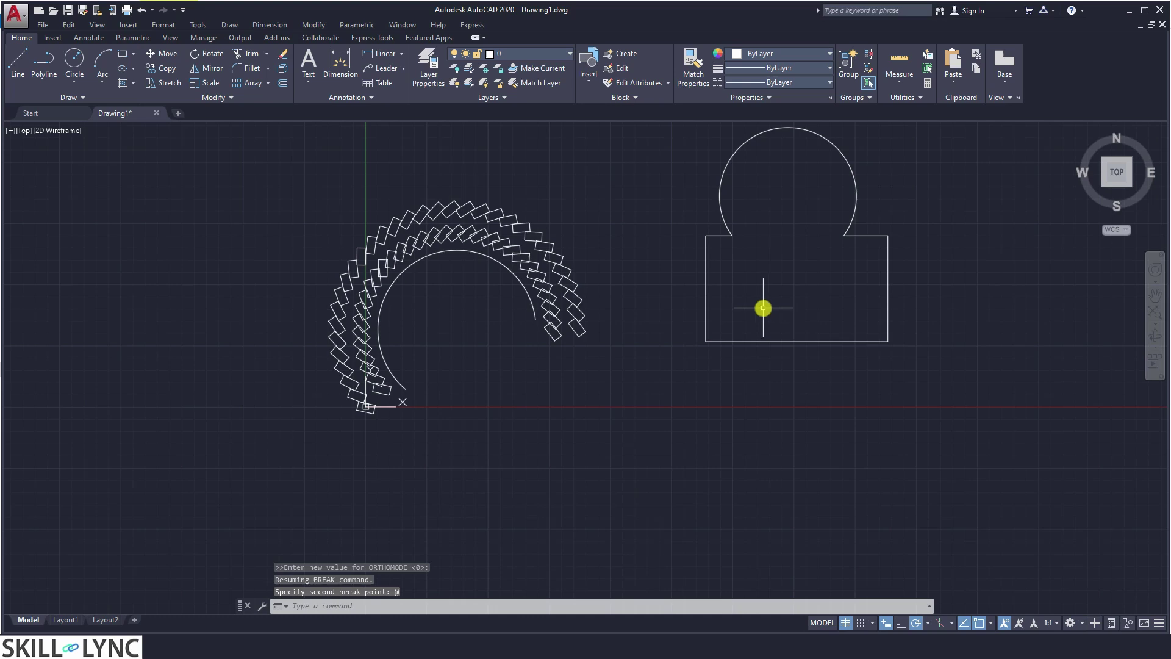
pyautogui.click(706, 318)
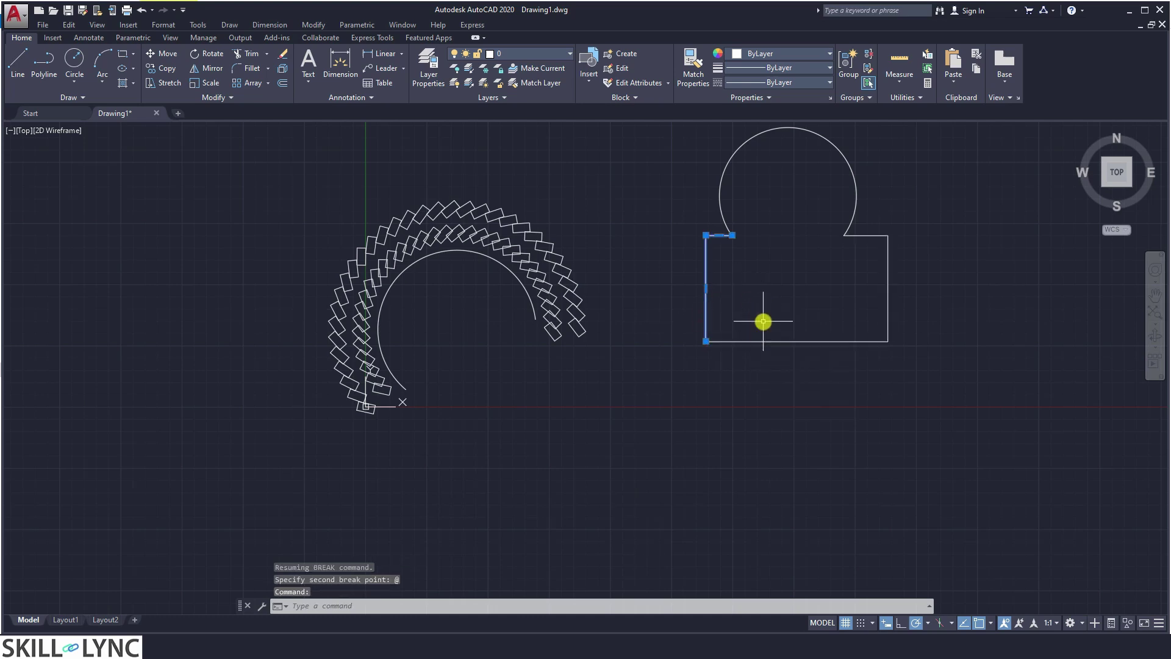
pyautogui.press('Escape')
pyautogui.click(766, 341)
pyautogui.press('Escape')
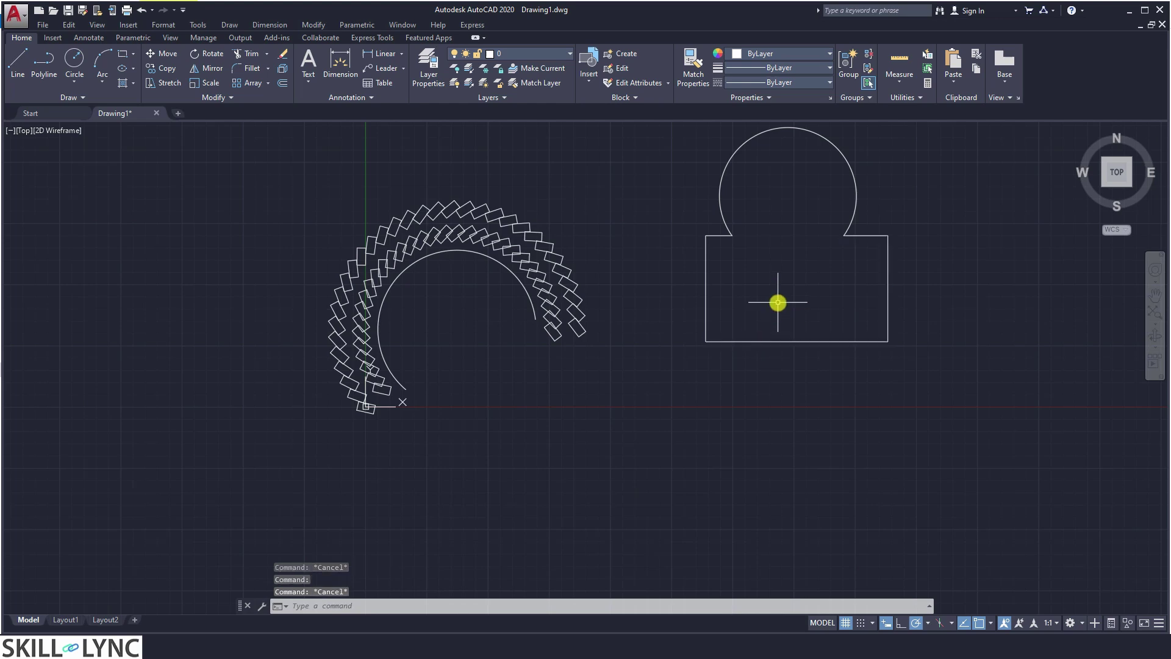
# Check the two pieces of the split rectangle by selecting its left edge and its bottom edge in turn.
pyautogui.click(706, 278)
pyautogui.press('Escape')
pyautogui.click(779, 341)
pyautogui.press('Escape')
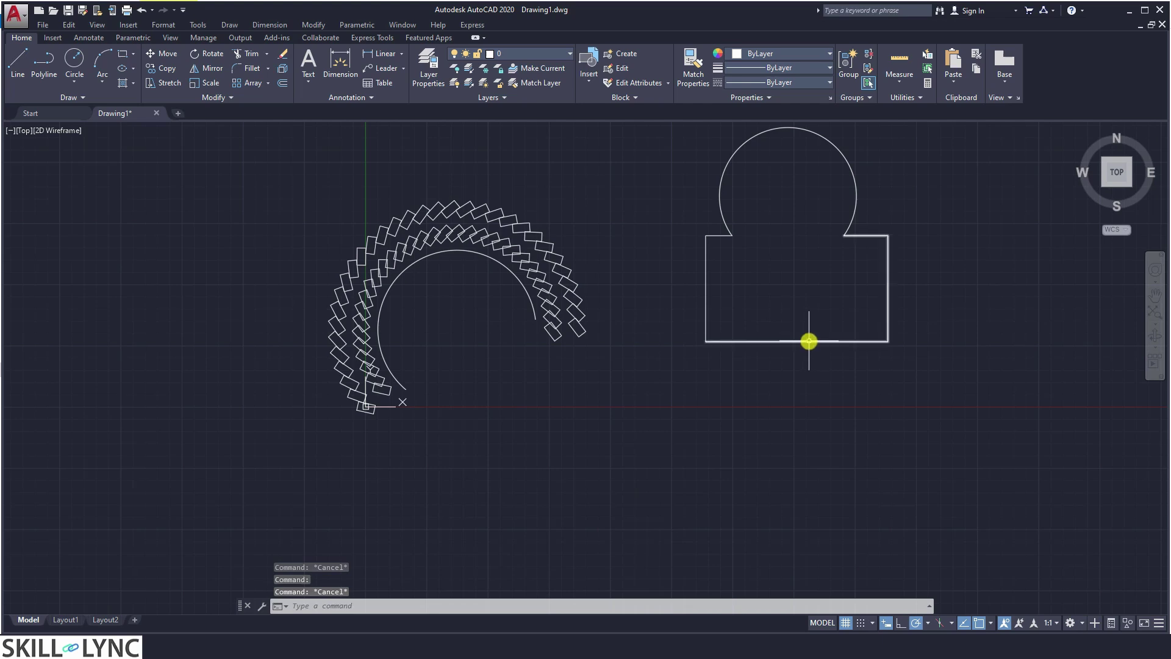
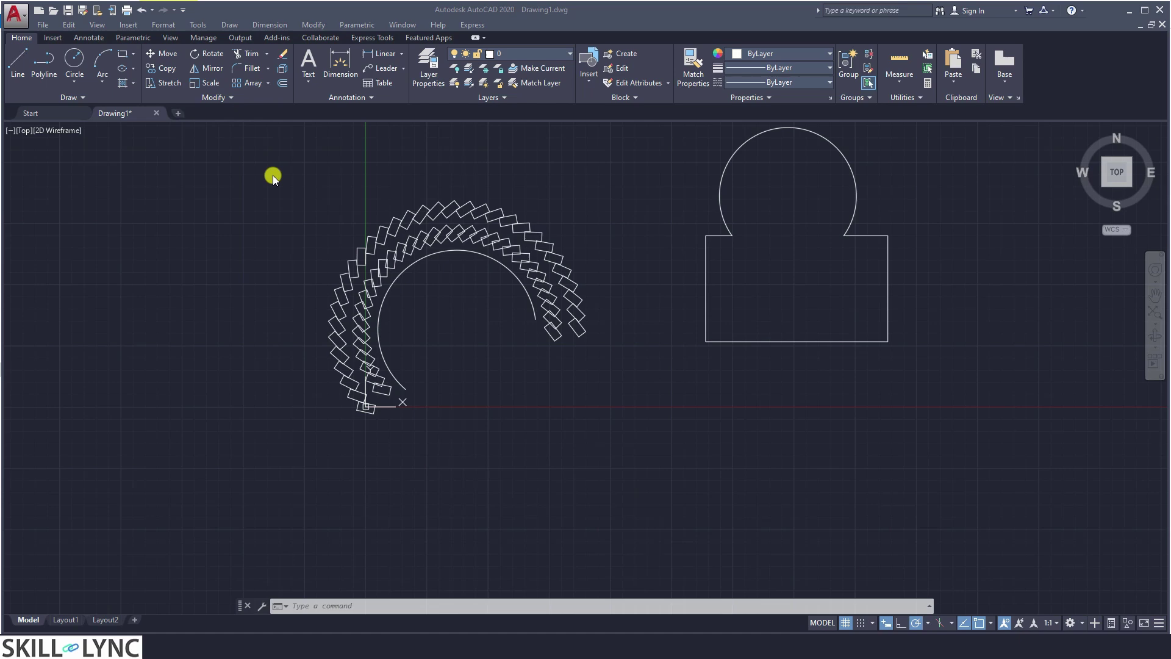
# Mirror all objects downward about a horizontal line below them with Ortho on, keeping the source objects.
pyautogui.write('mi')
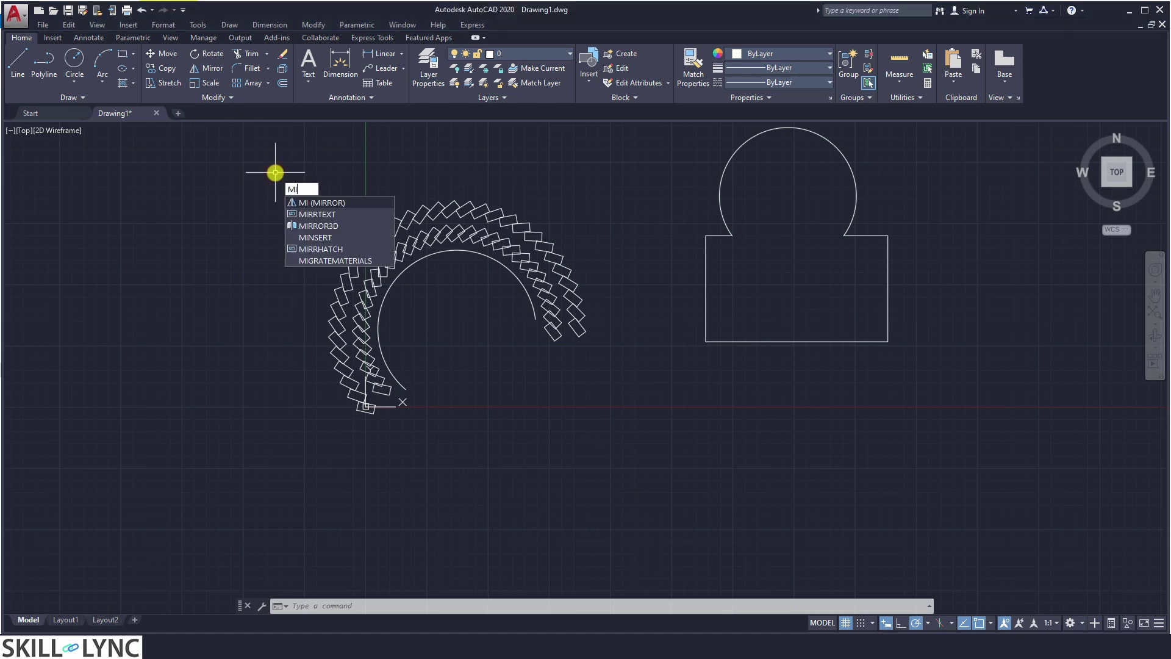
pyautogui.press('Return')
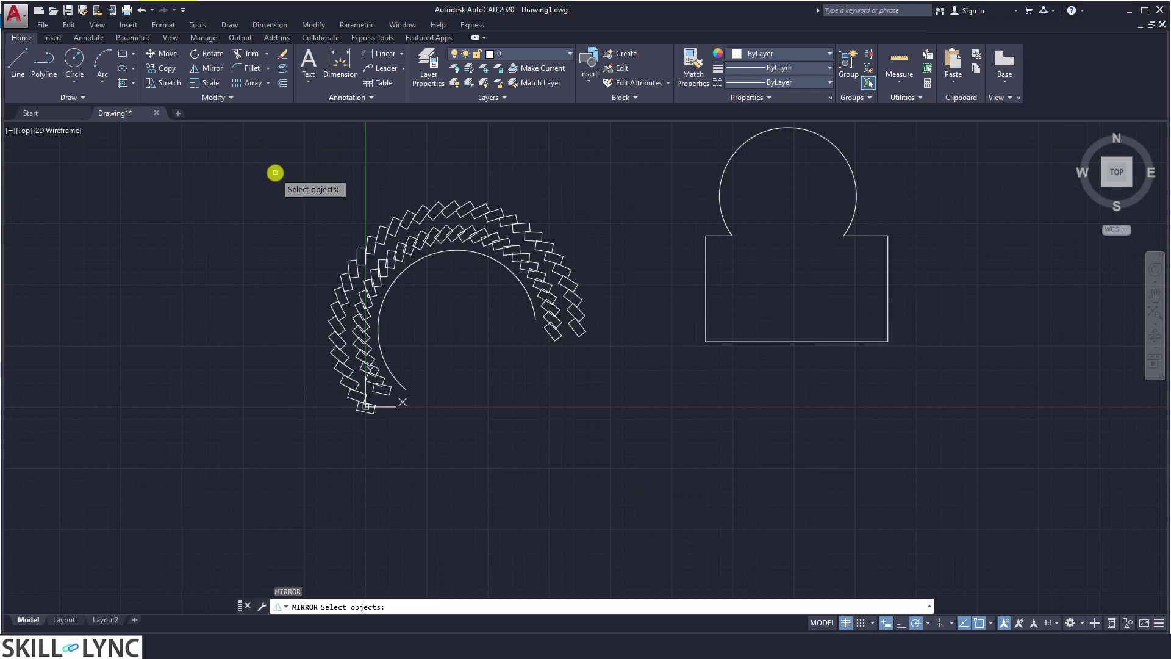
pyautogui.click(267, 127)
pyautogui.click(1046, 465)
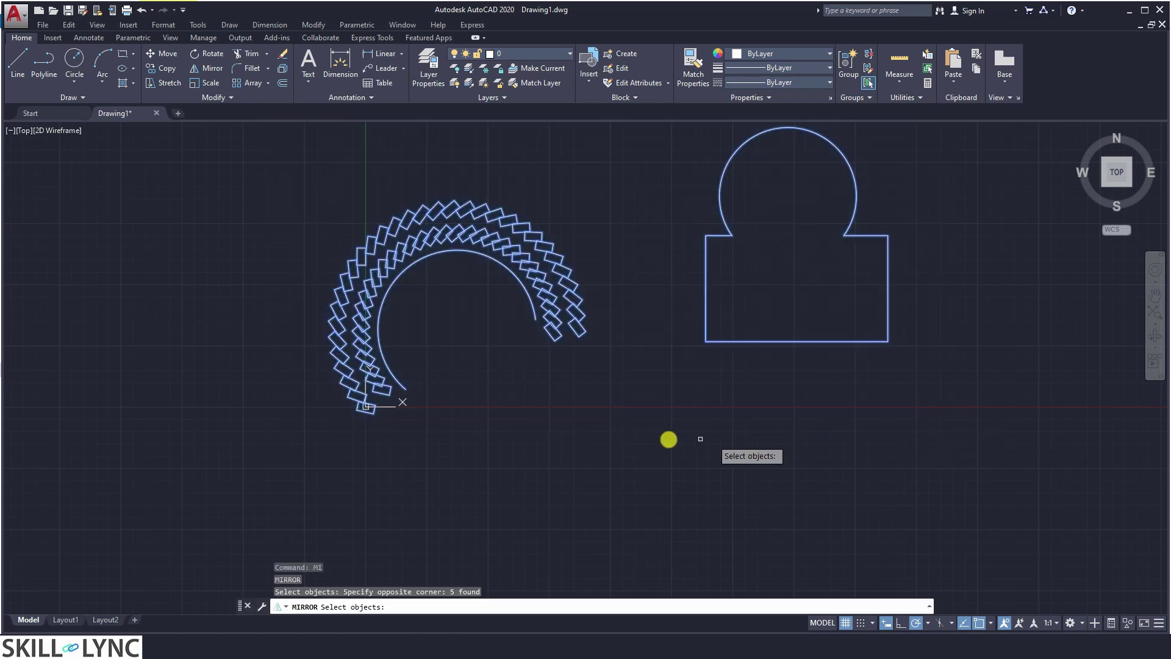
pyautogui.press('Return')
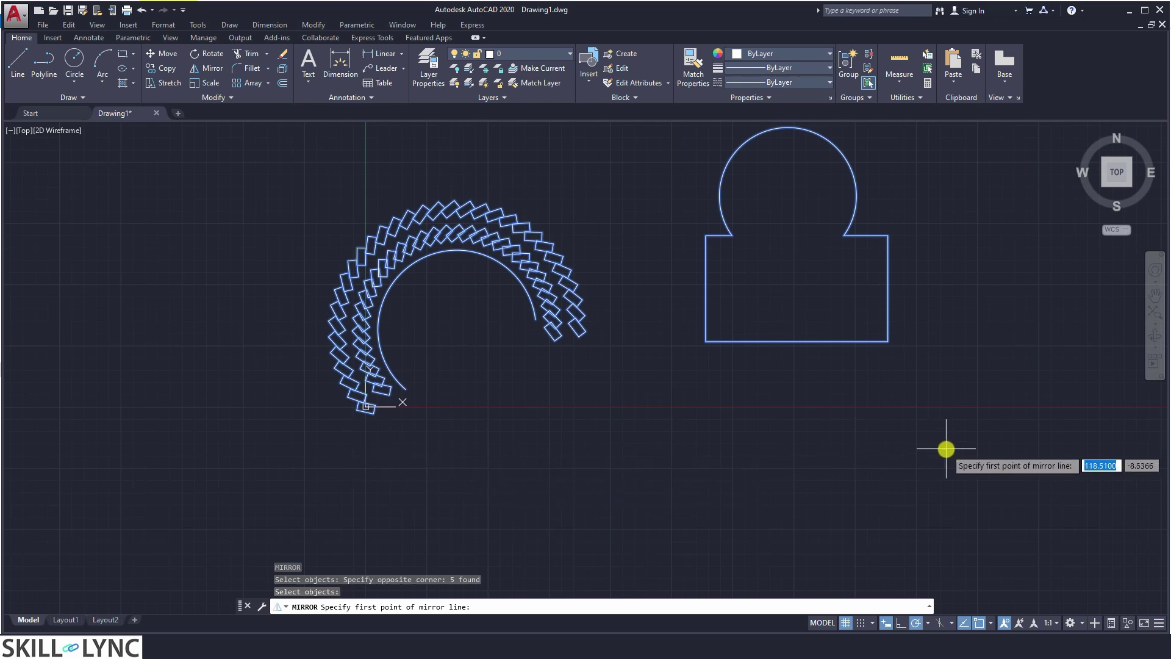
pyautogui.click(330, 457)
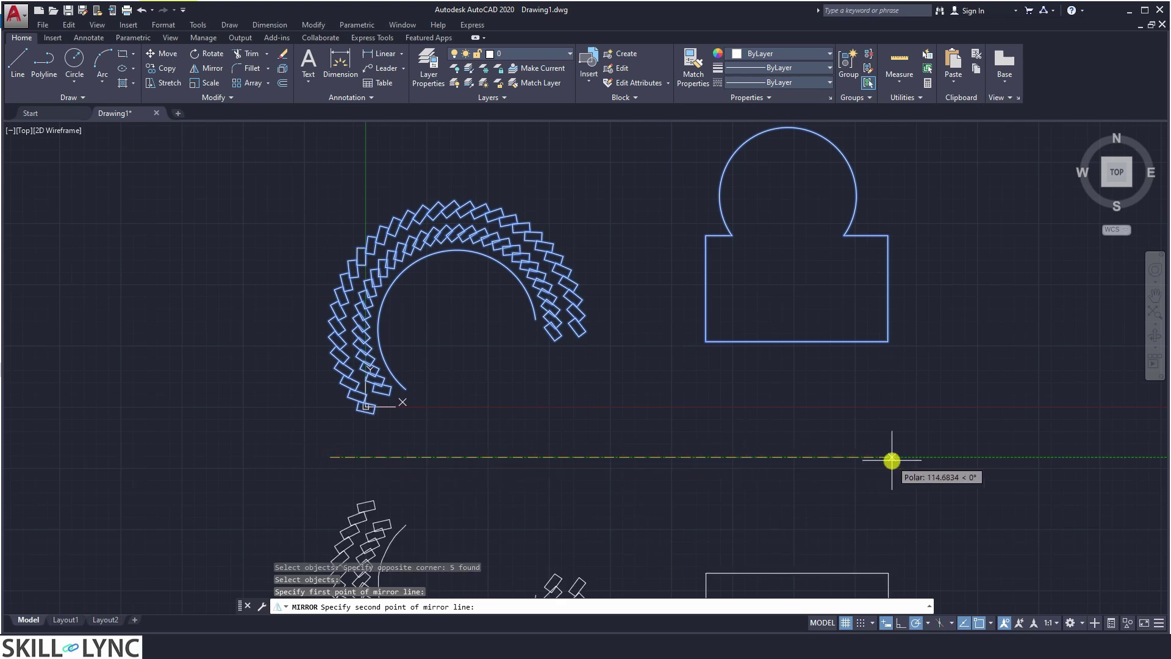
pyautogui.scroll(-1, 891, 461)
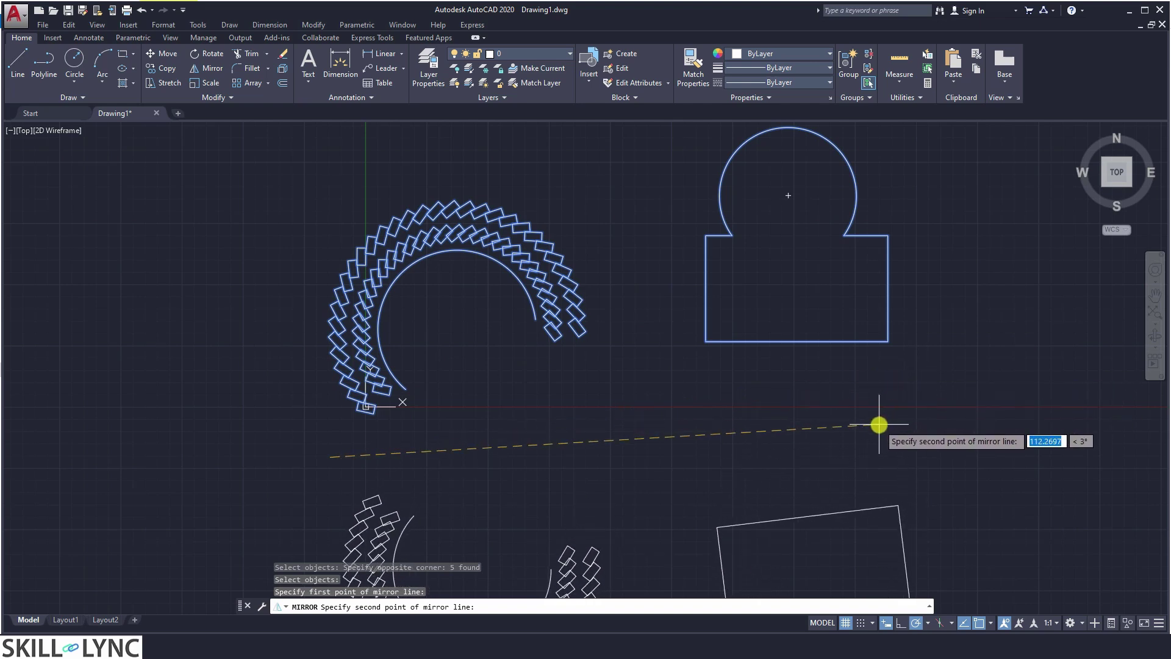
pyautogui.press('F8')
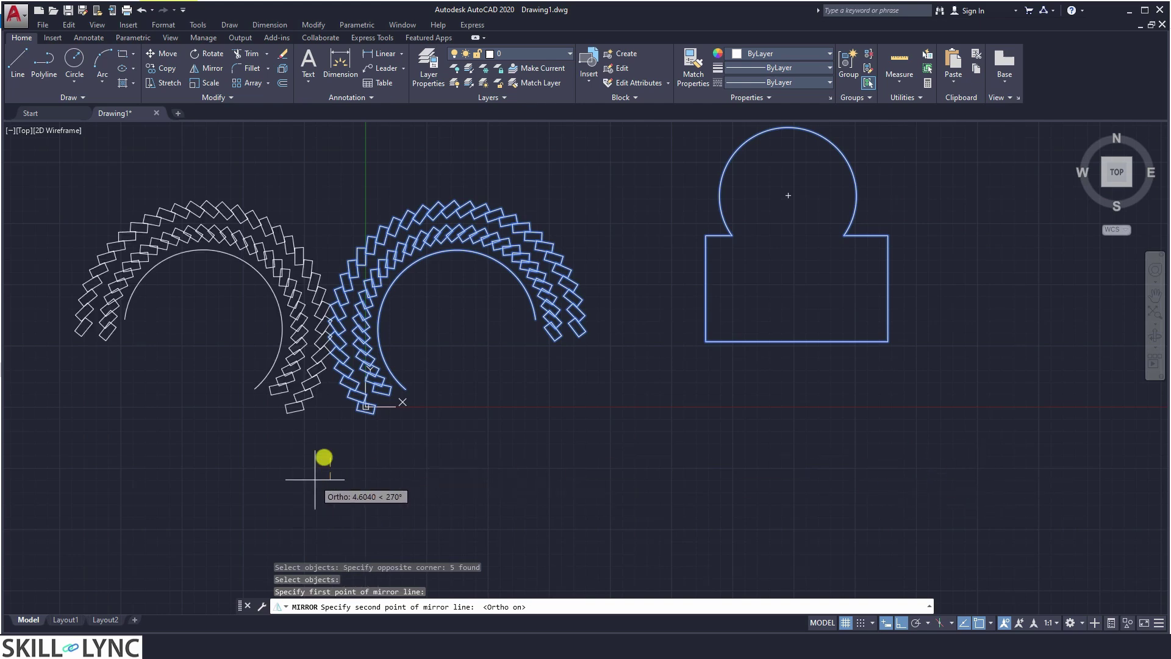
pyautogui.click(926, 455)
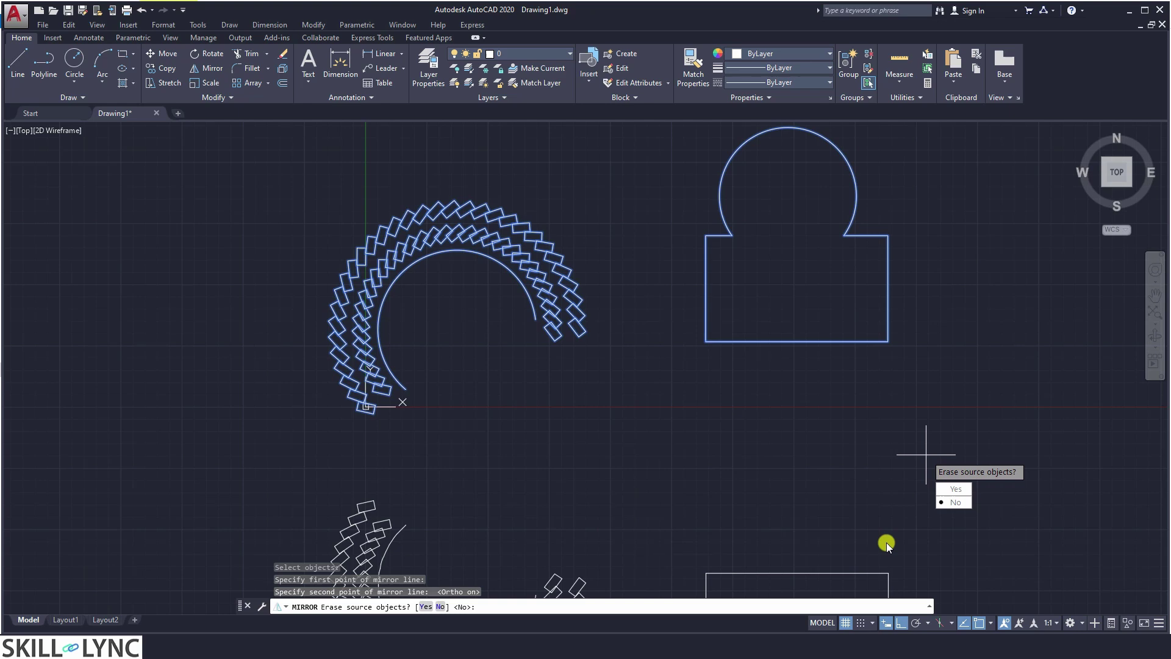
pyautogui.click(943, 503)
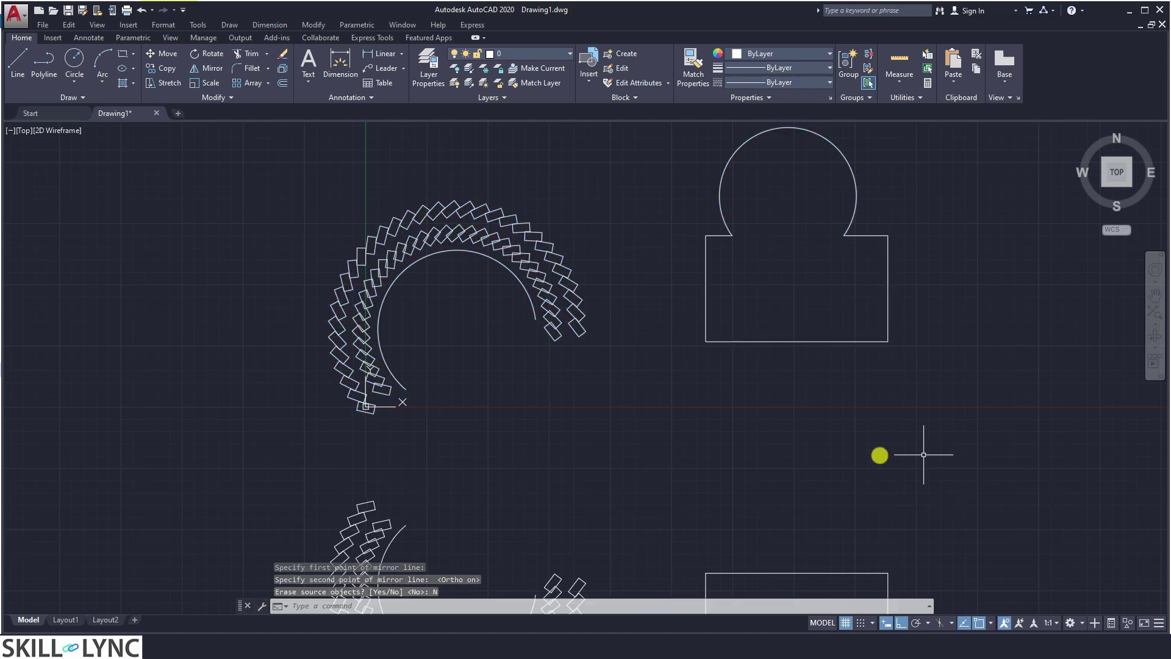
# Erase all the original and mirrored objects from the drawing.
pyautogui.scroll(-2, 796, 448)
pyautogui.scroll(-2, 797, 448)
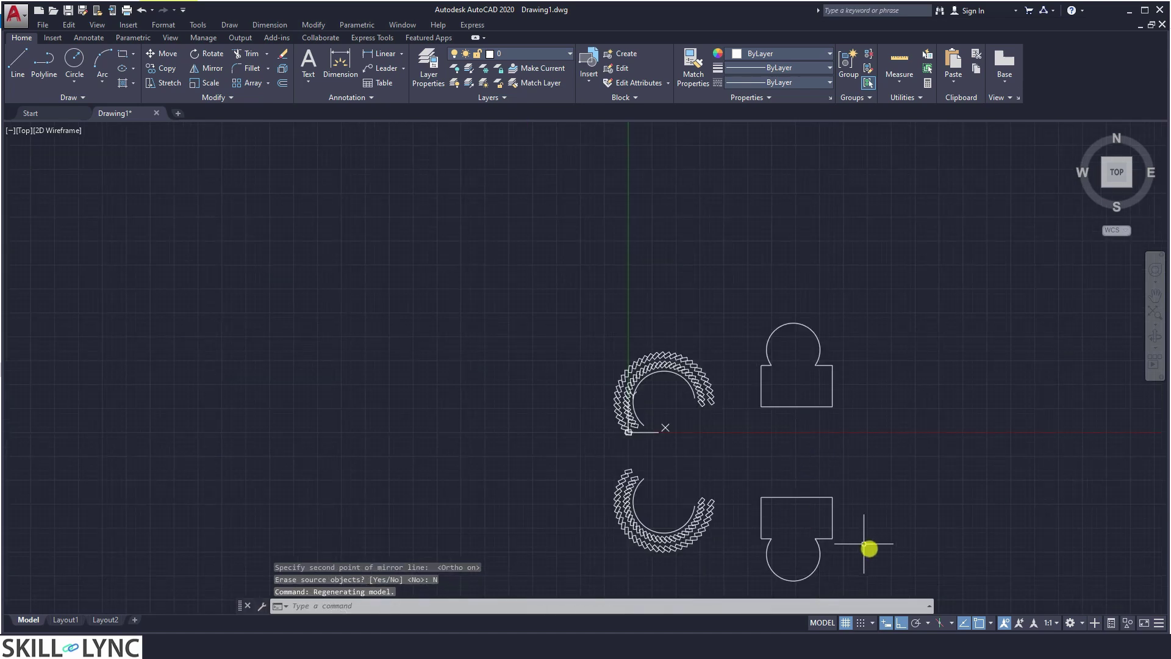
pyautogui.scroll(-1, 870, 554)
pyautogui.scroll(1, 872, 561)
pyautogui.scroll(2, 872, 561)
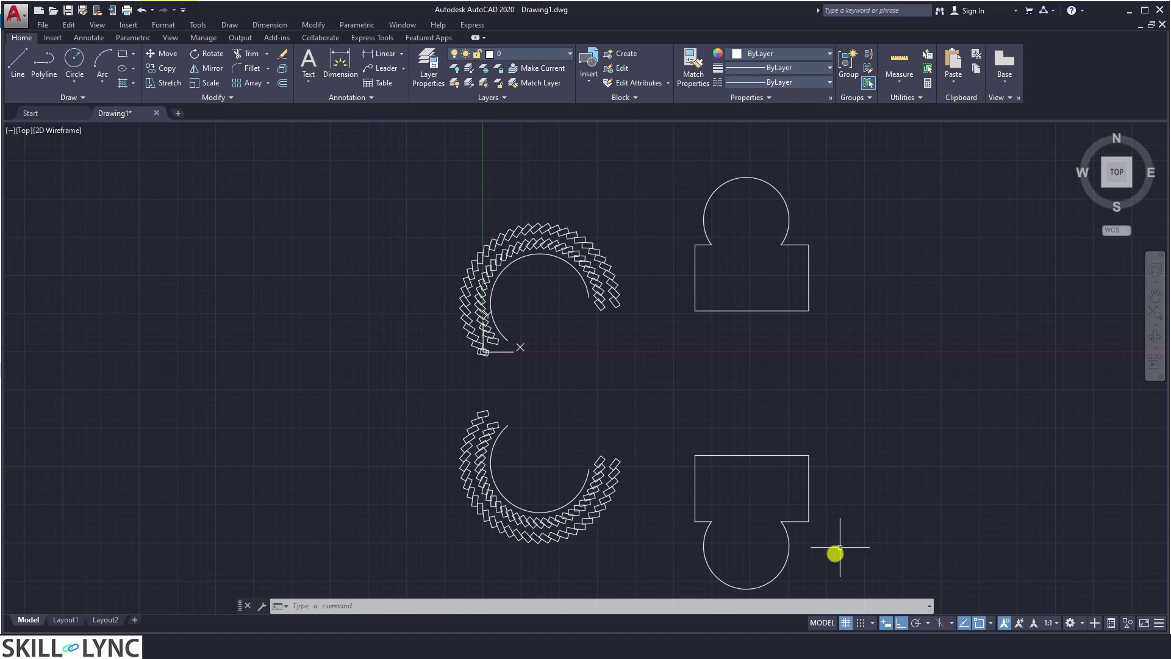
pyautogui.click(420, 171)
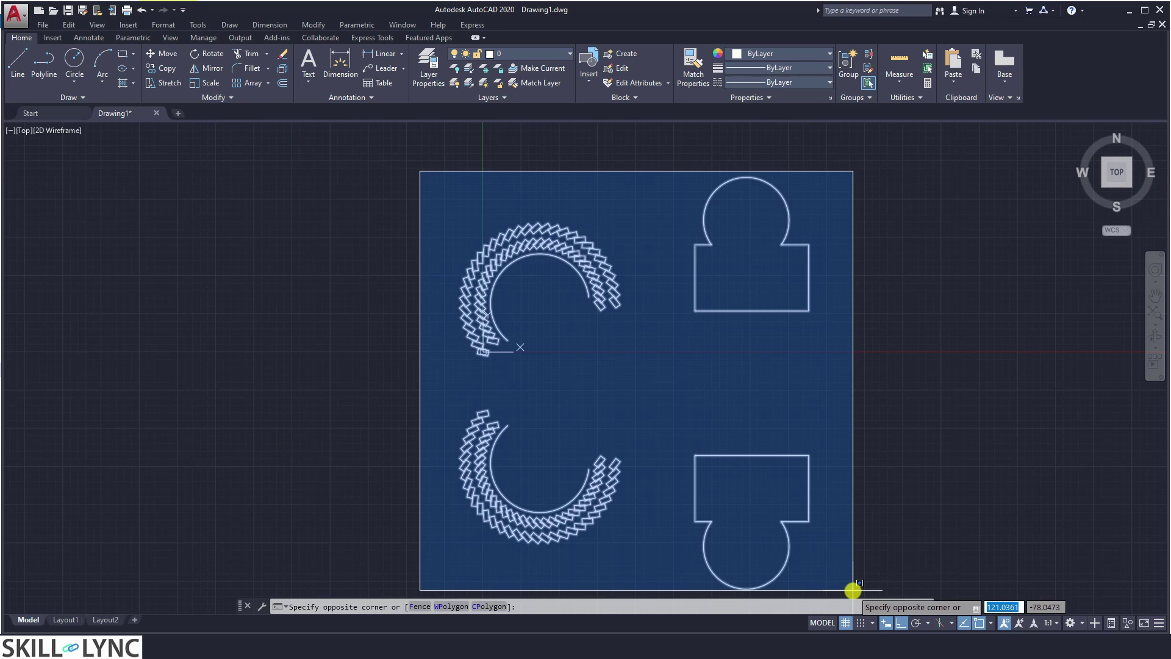
pyautogui.click(853, 589)
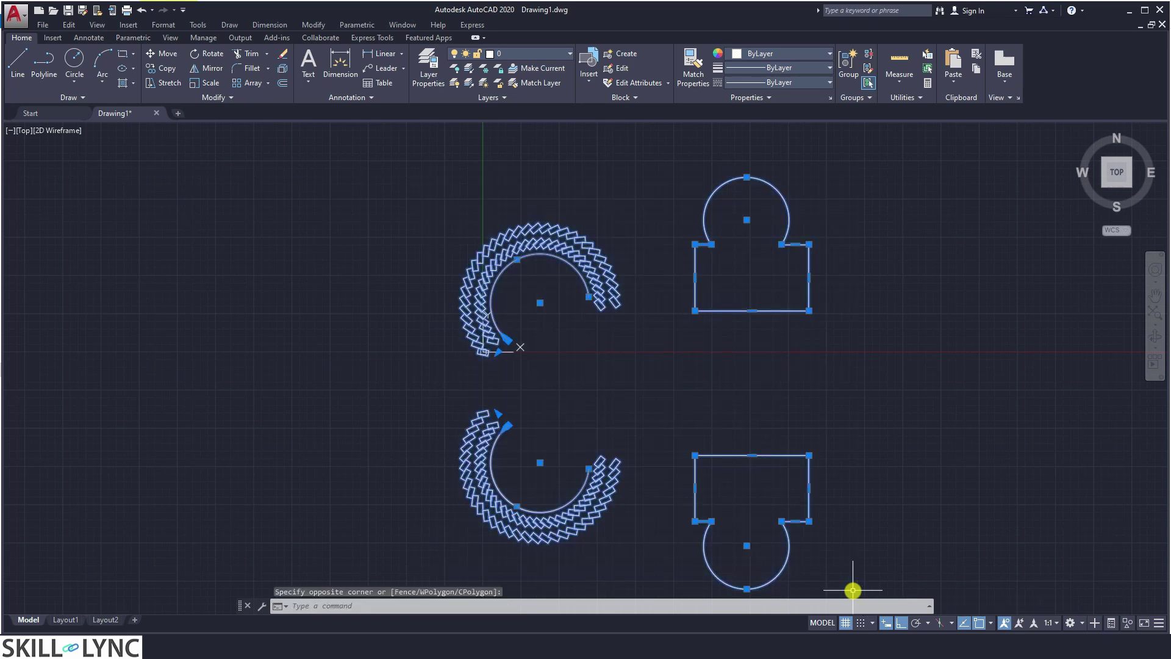
pyautogui.press('Delete')
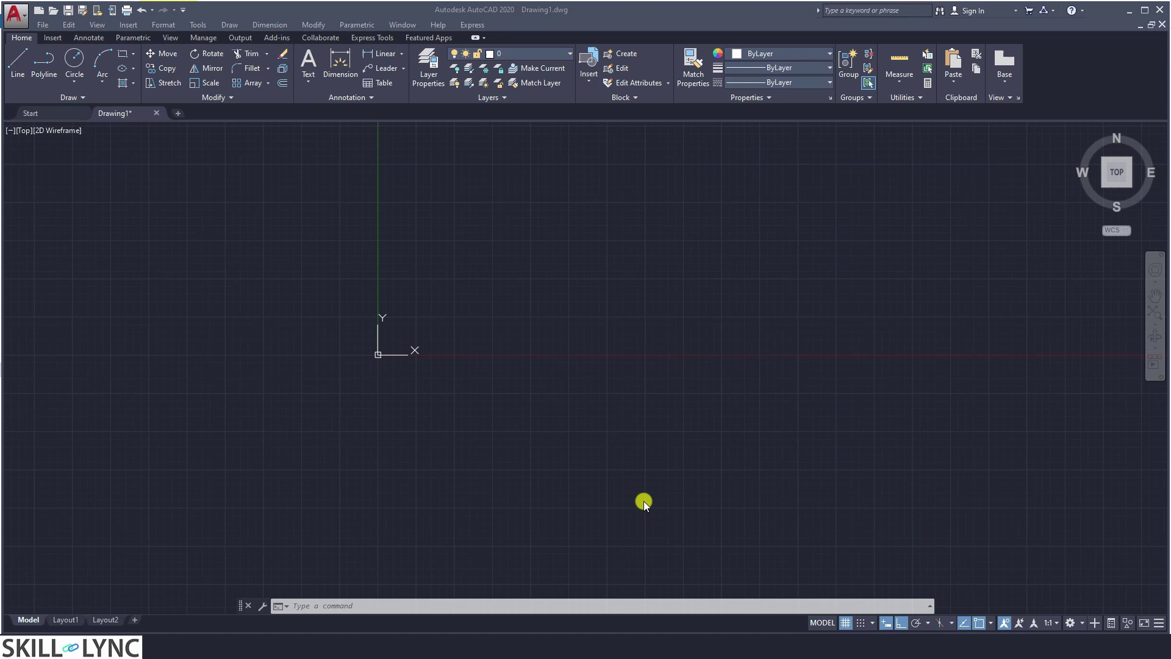
# Draw a rectangle in the empty drawing, to the right of the origin.
pyautogui.scroll(2, 643, 500)
pyautogui.scroll(-2, 307, 188)
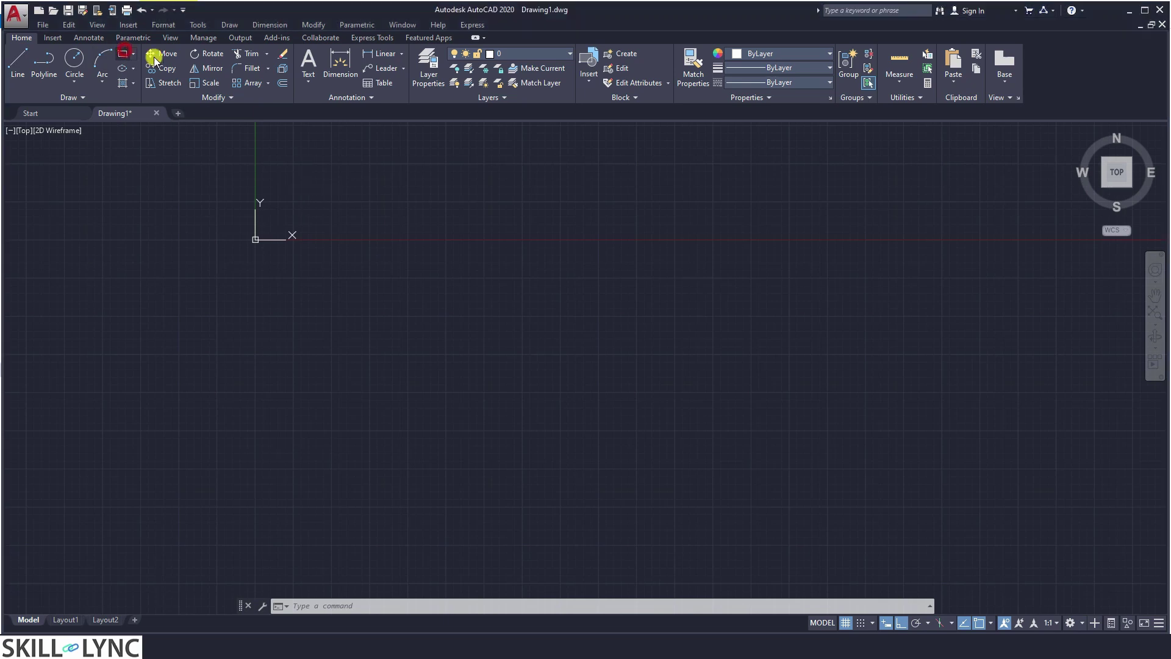
pyautogui.click(484, 214)
pyautogui.click(683, 337)
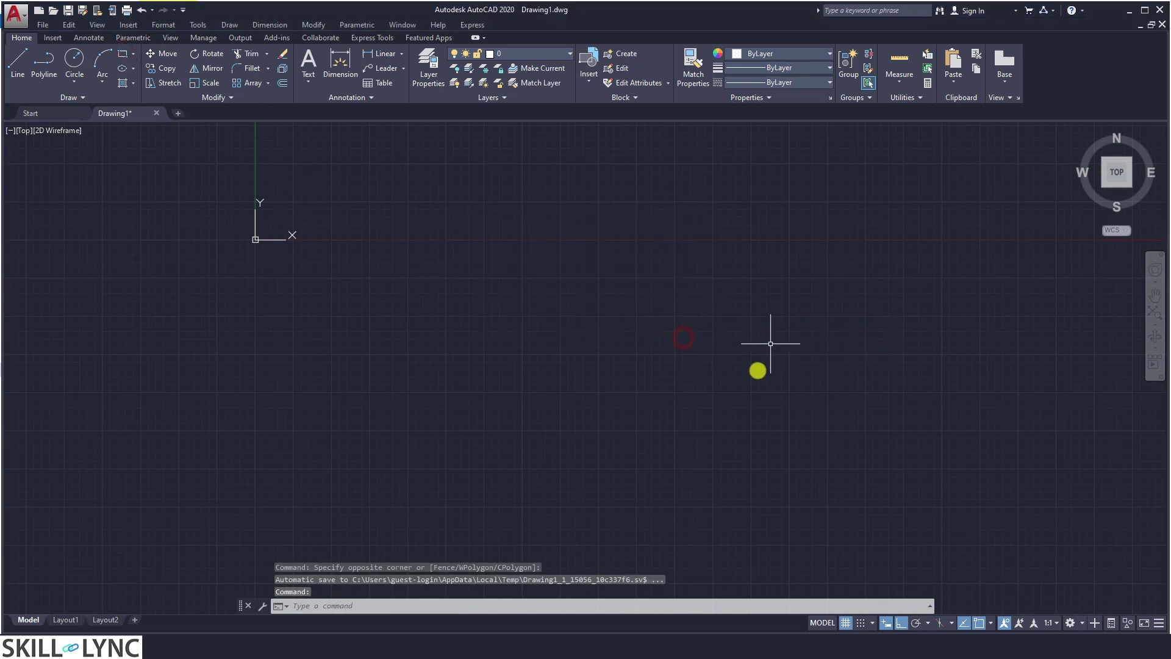
pyautogui.write('rec')
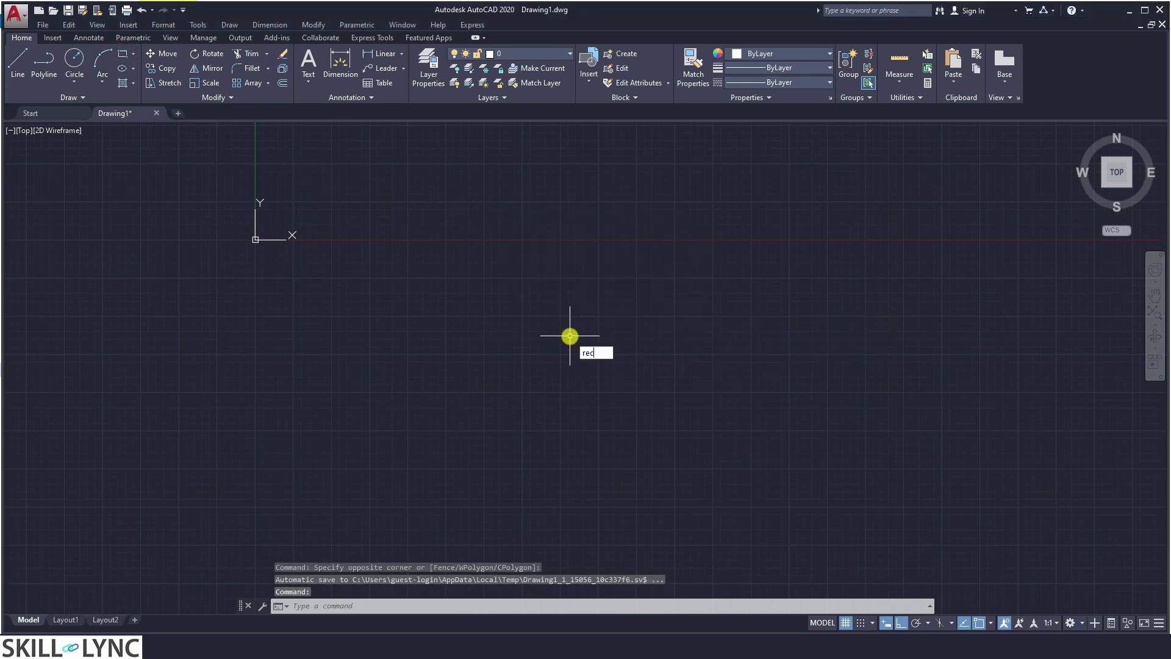
pyautogui.press('Return')
pyautogui.click(484, 232)
pyautogui.click(670, 371)
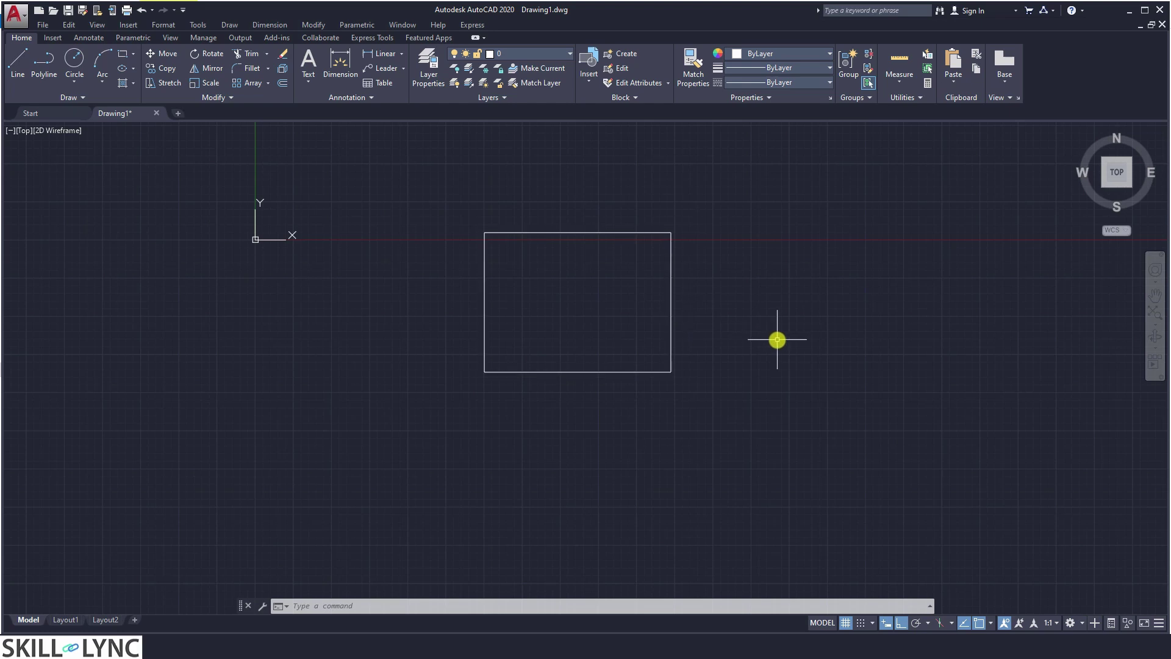
# Offset the rectangle outward by a distance of 5.
pyautogui.write('O')
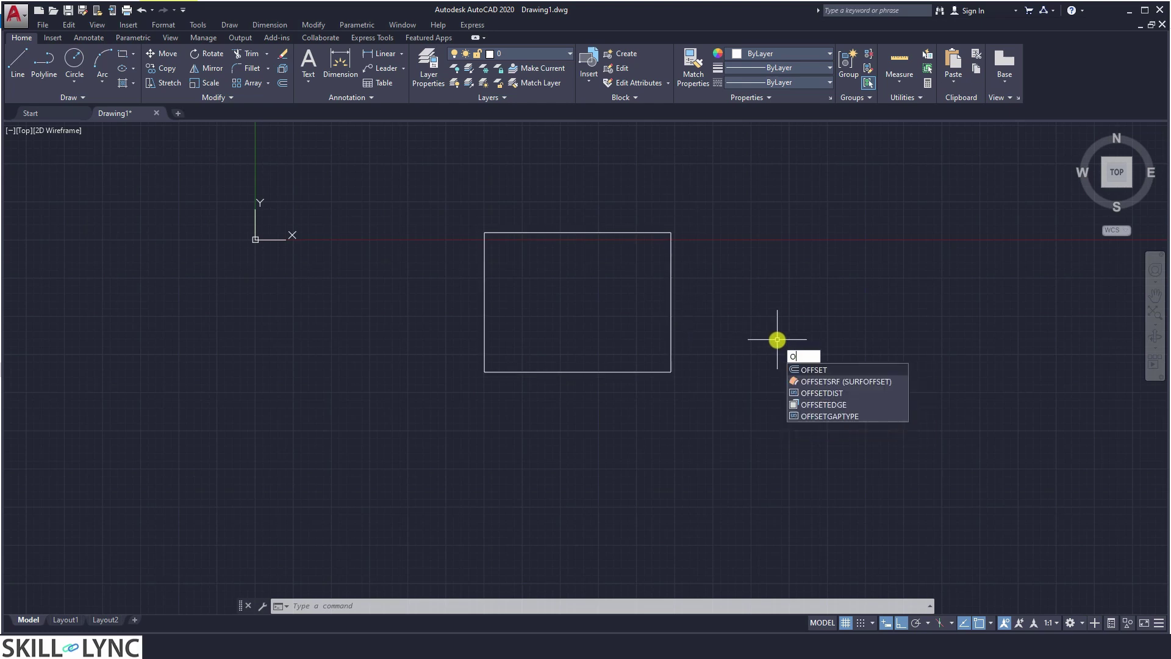
pyautogui.press('Return')
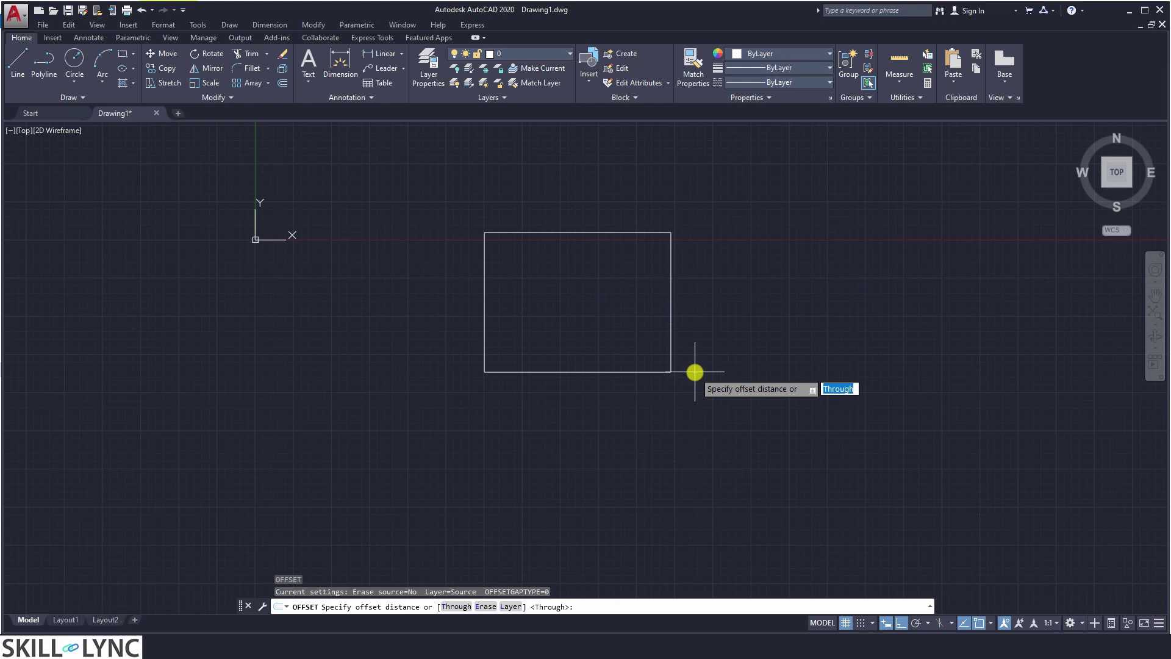
pyautogui.write('5')
pyautogui.press('Return')
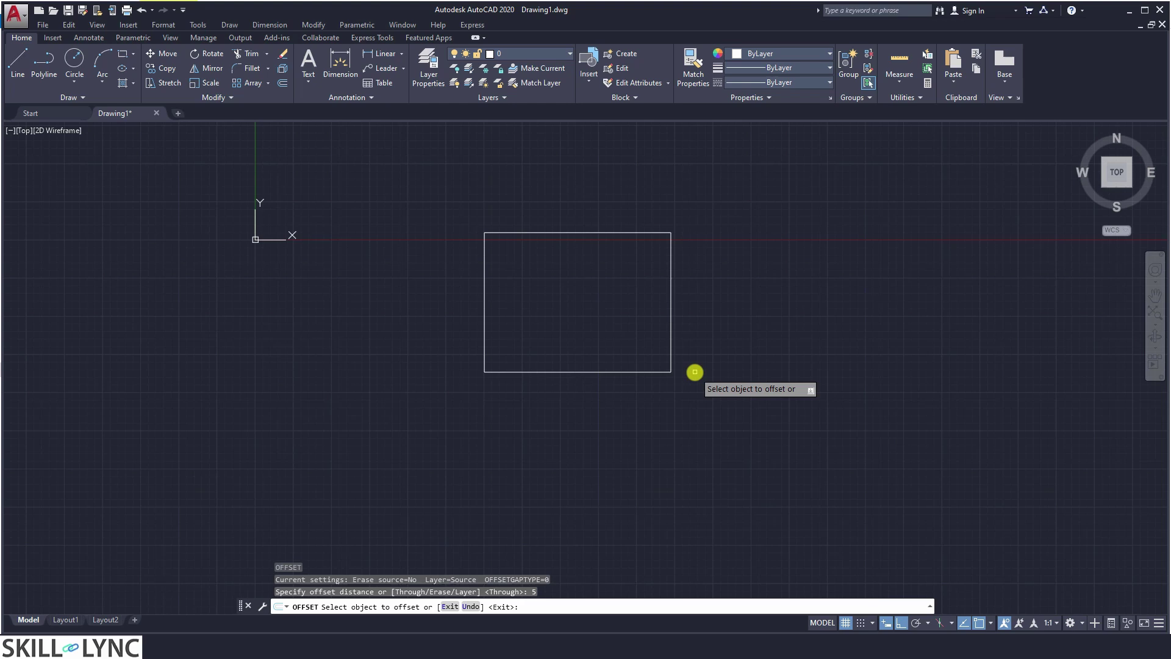
pyautogui.click(653, 371)
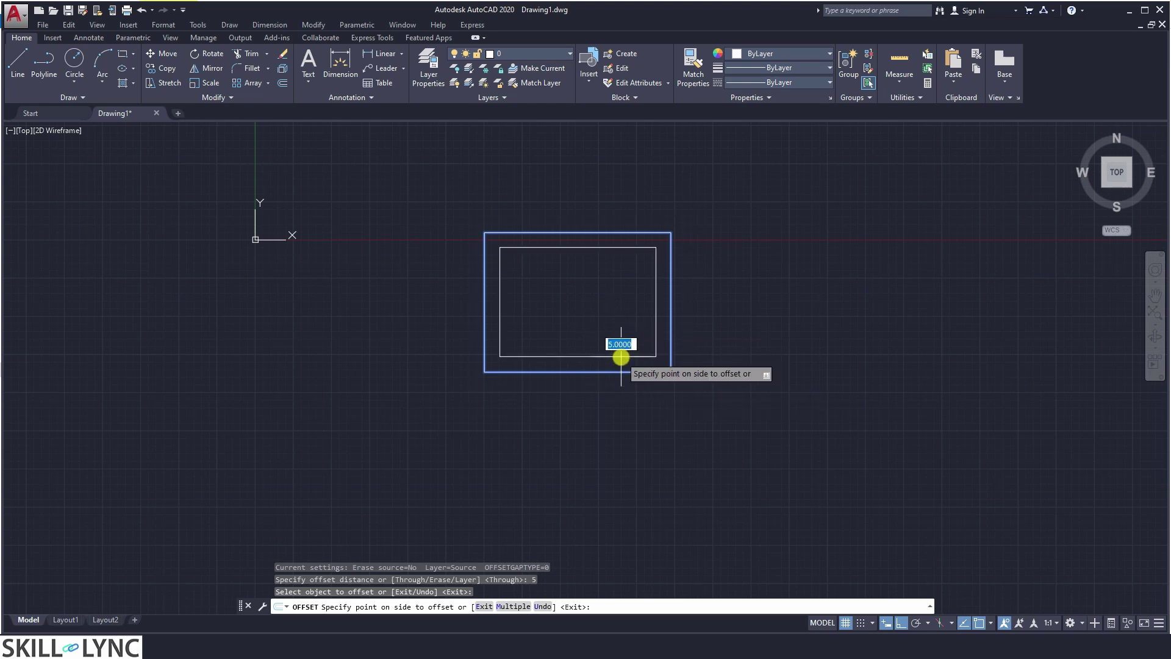
pyautogui.click(658, 384)
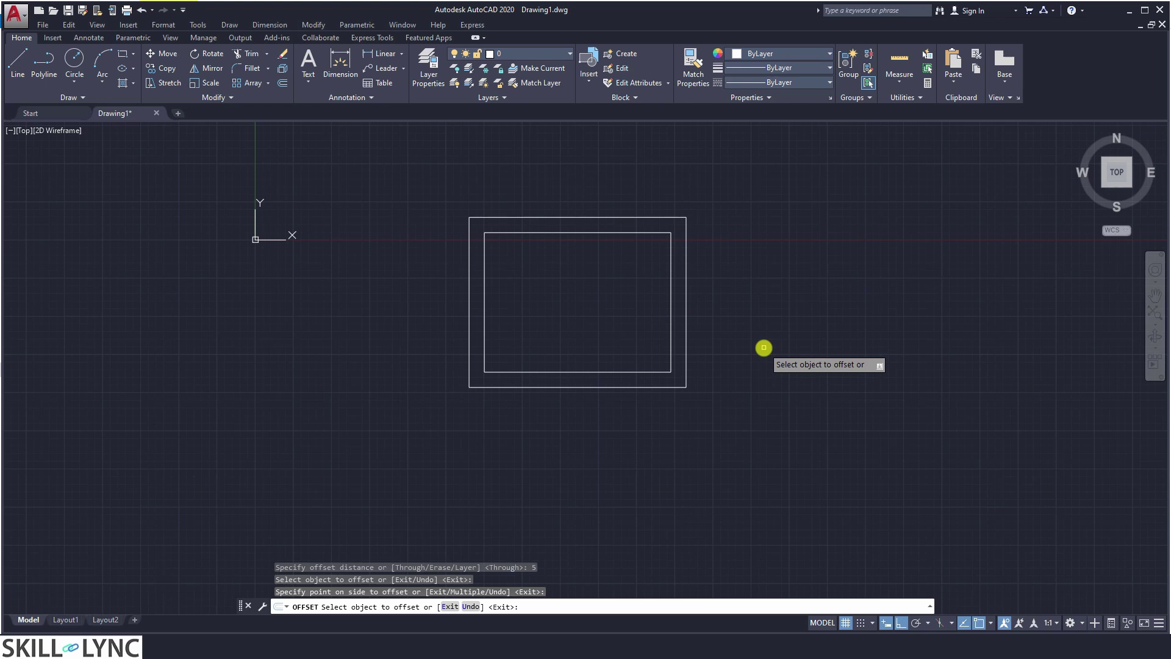
pyautogui.press('Return')
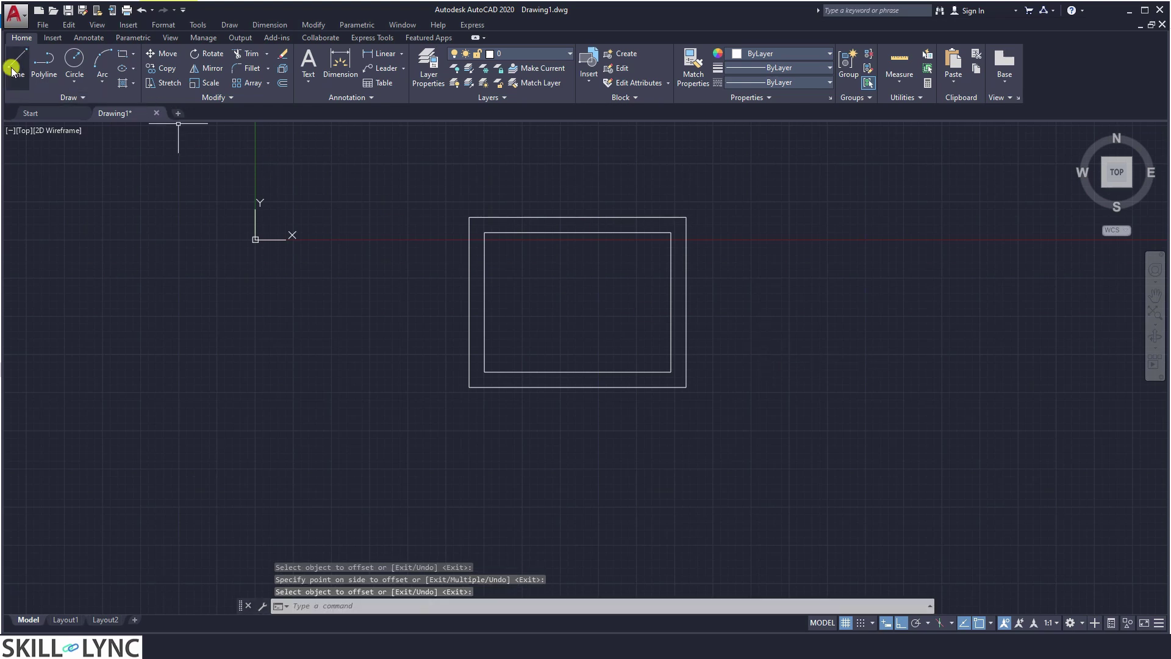
# Draw a horizontal line to the right of the offset rectangles.
pyautogui.write('l')
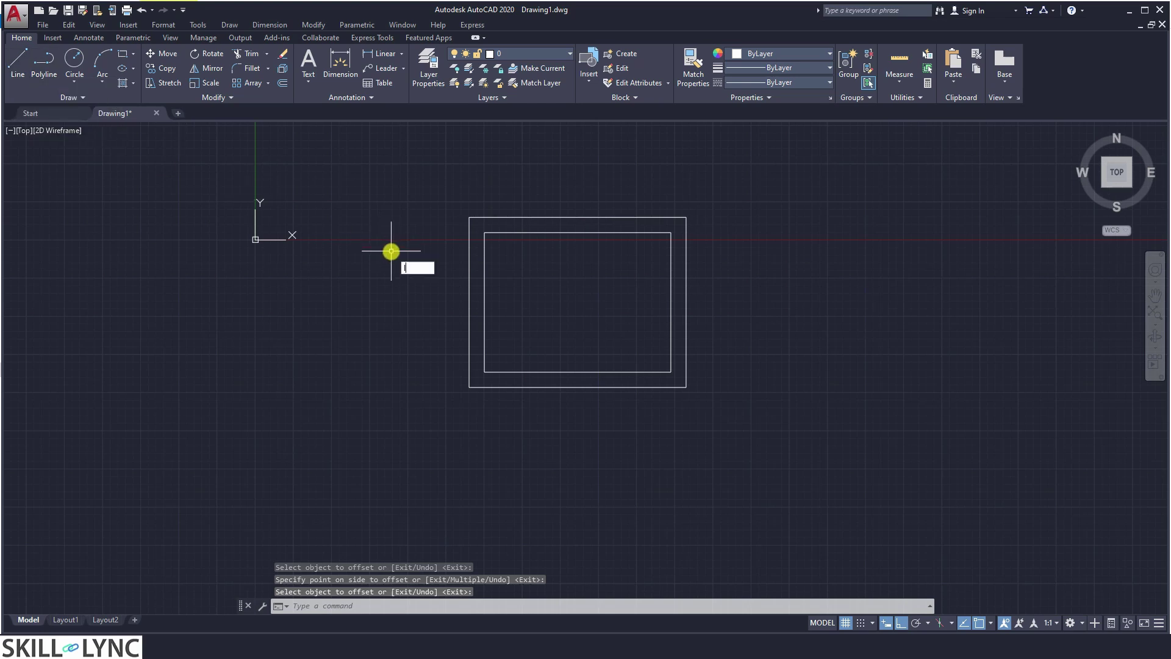
pyautogui.press('Return')
pyautogui.click(753, 340)
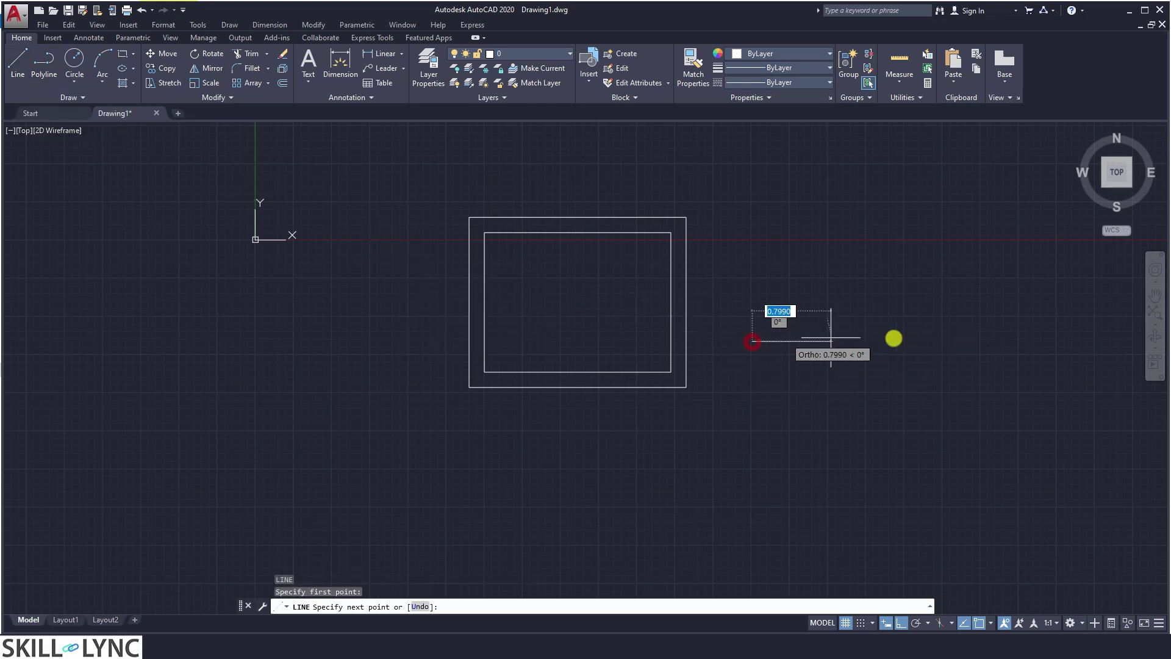
pyautogui.click(887, 341)
pyautogui.press('Return')
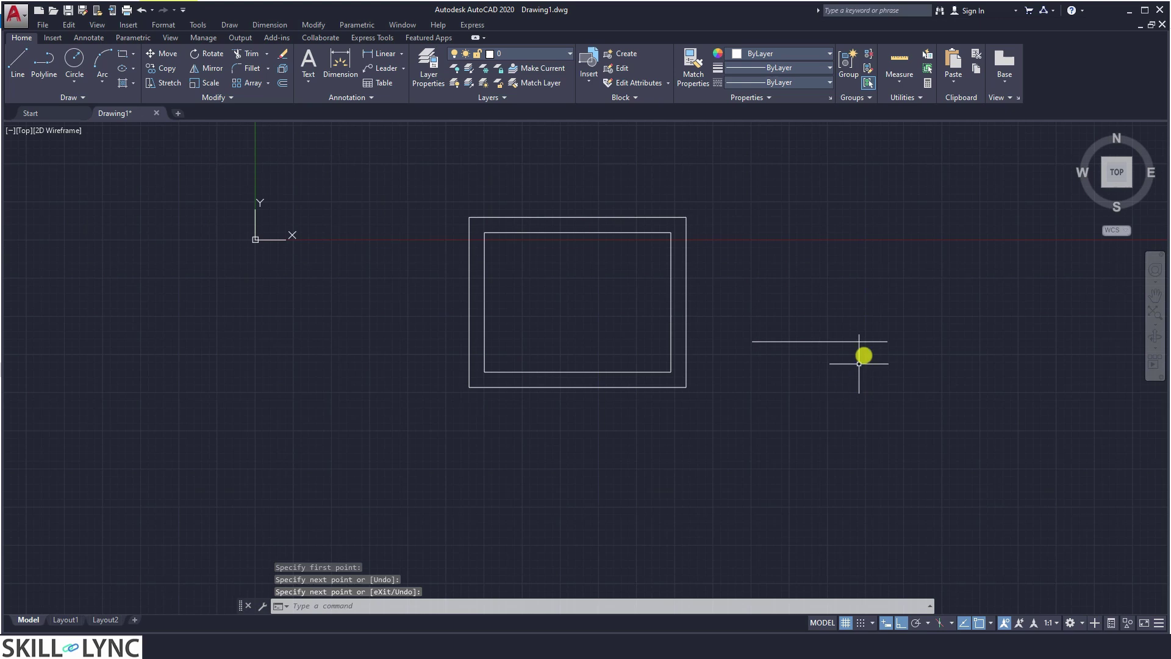
# Draw a sloping line above the horizontal line's right end with Ortho off, running from its upper right end down to the left.
pyautogui.press('Return')
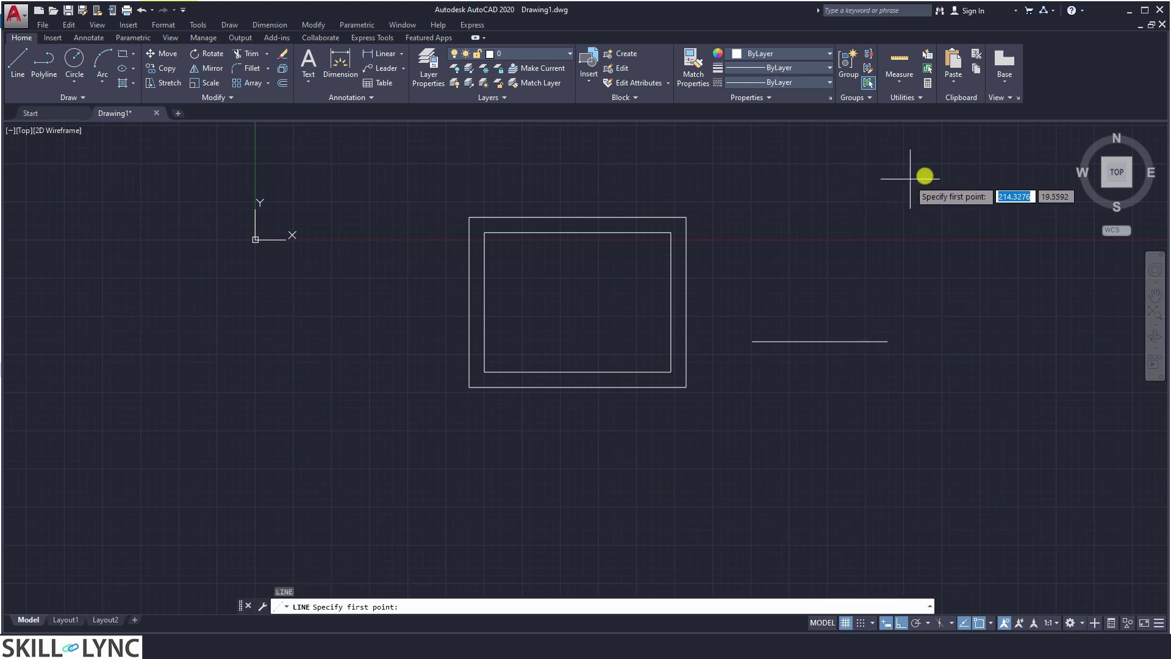
pyautogui.click(968, 165)
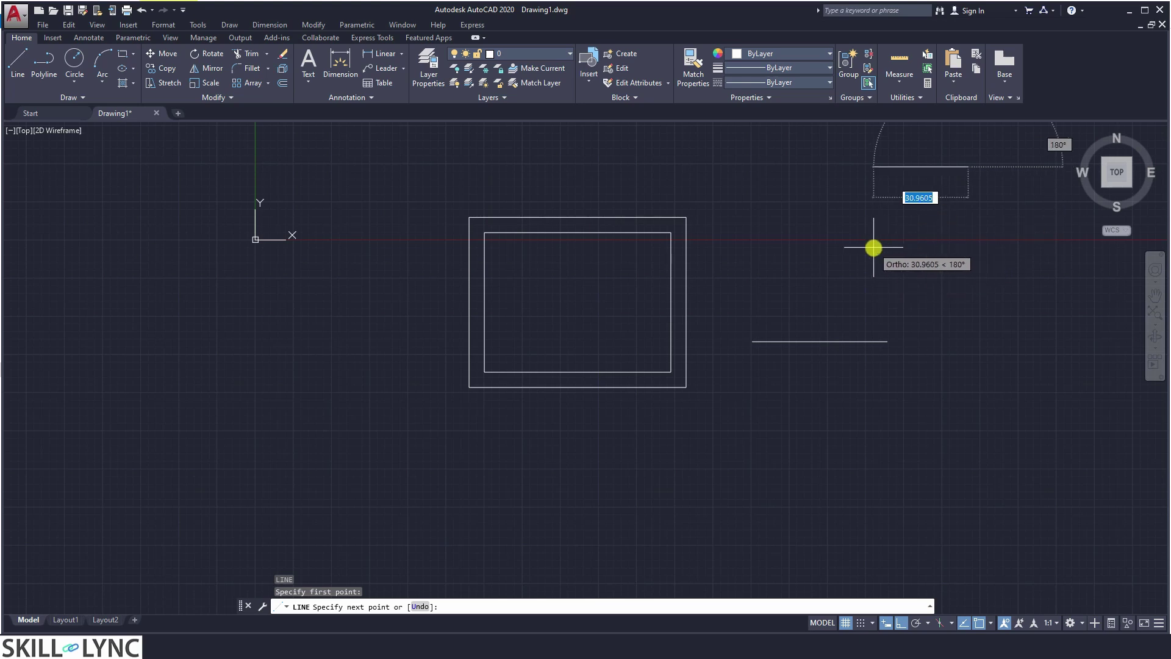
pyautogui.press('F8')
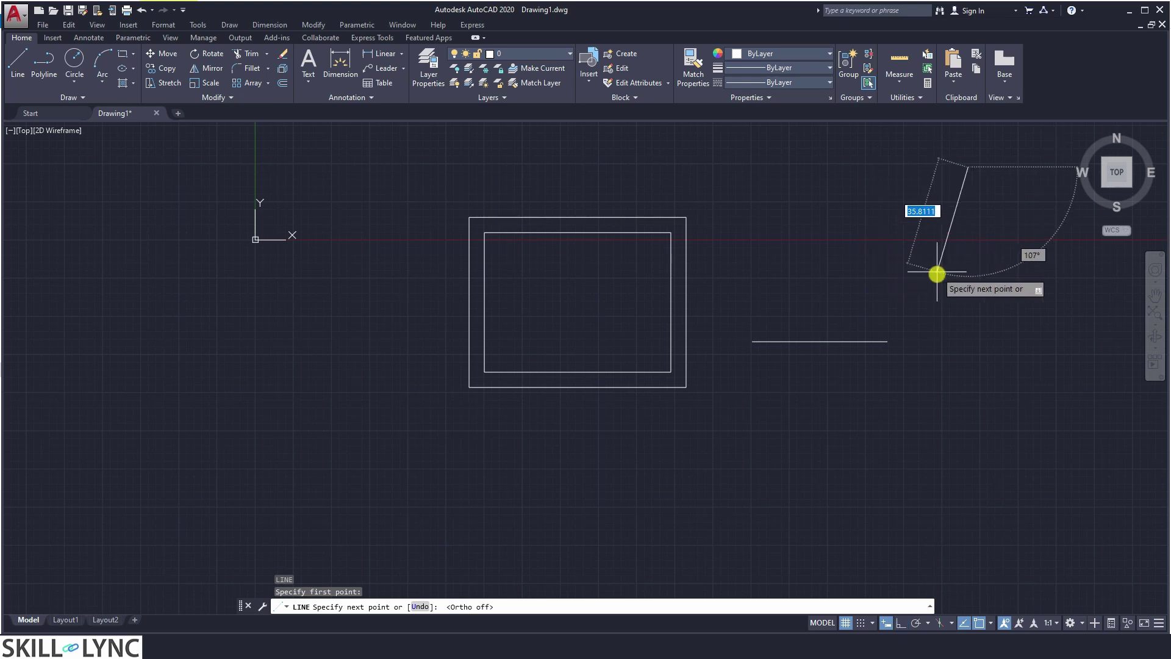
pyautogui.click(893, 291)
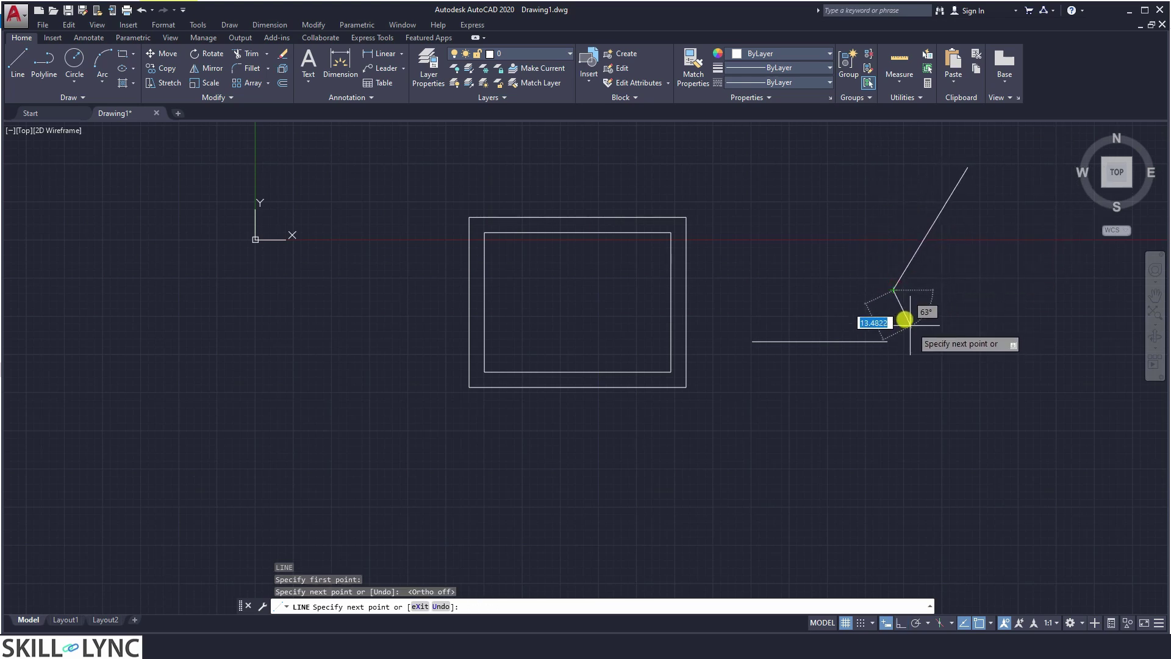
pyautogui.press('Escape')
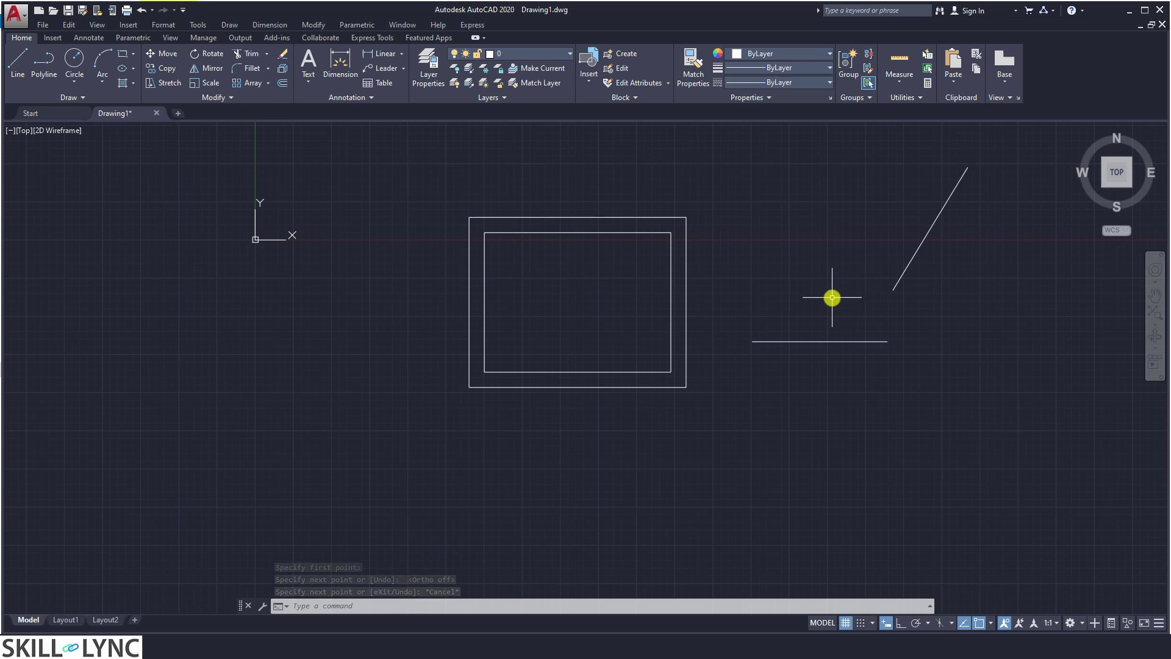
# Offset the horizontal line upward with the Through option, passing it through the lower end of the sloping line.
pyautogui.write('OFFSET')
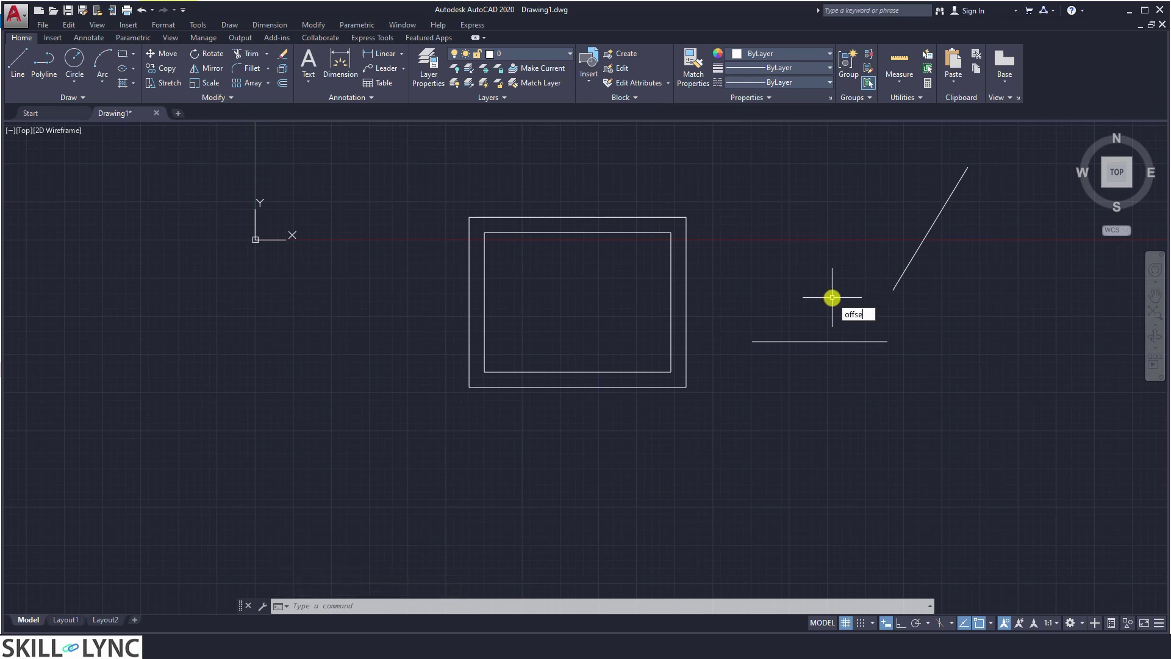
pyautogui.press('Return')
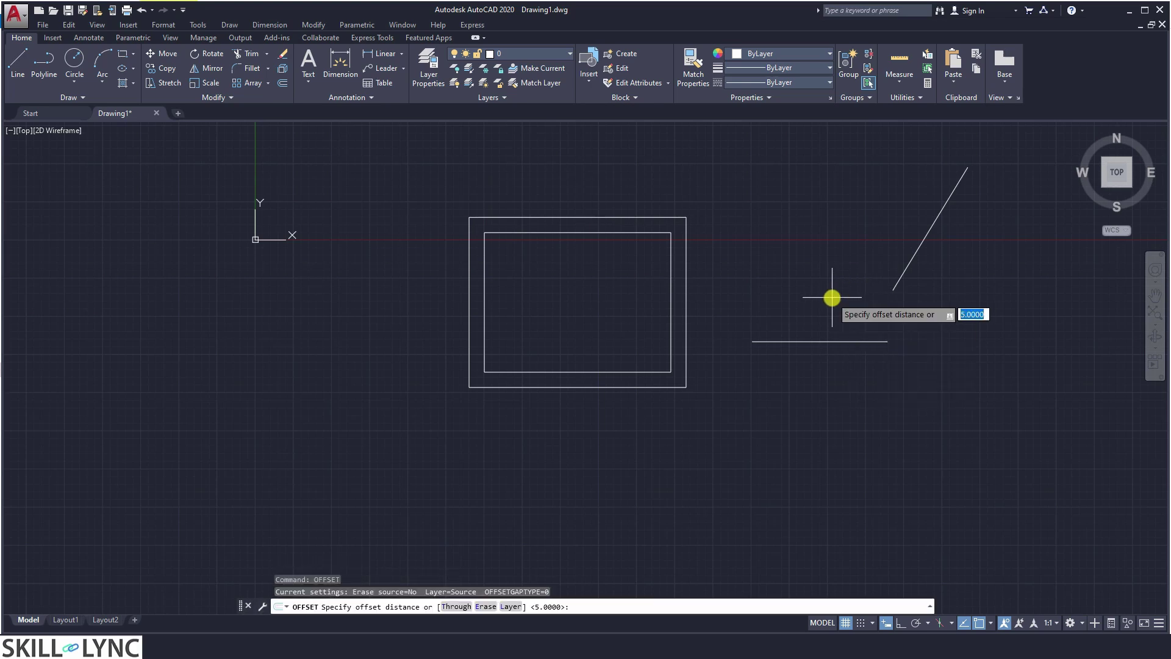
pyautogui.write('t')
pyautogui.press('Return')
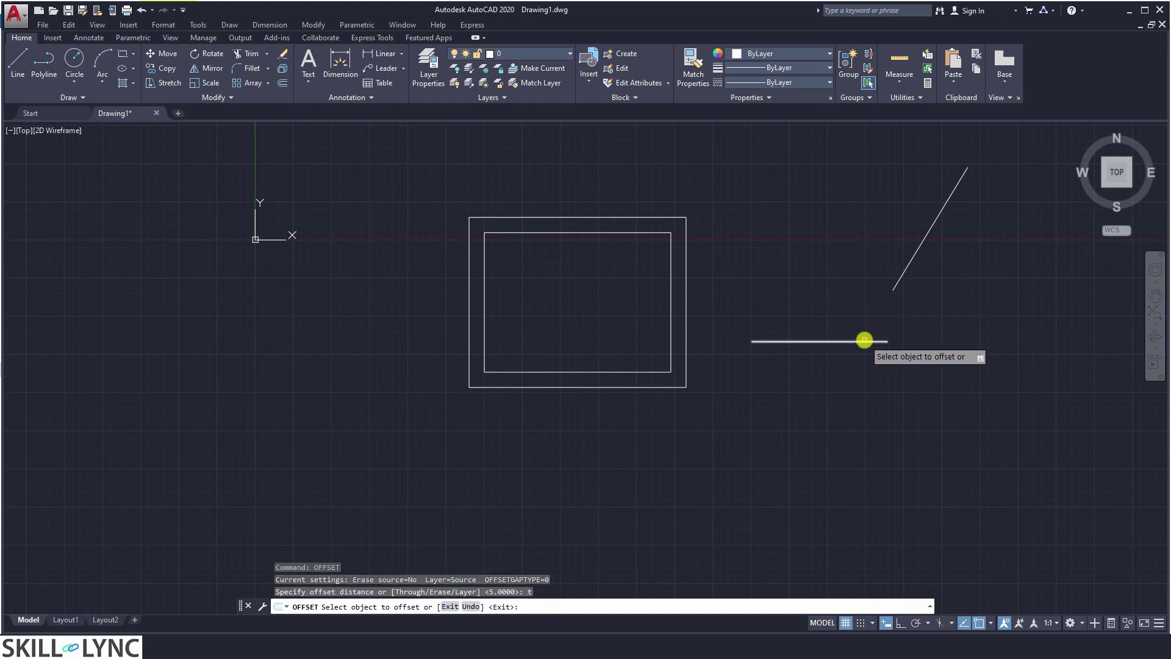
pyautogui.click(863, 340)
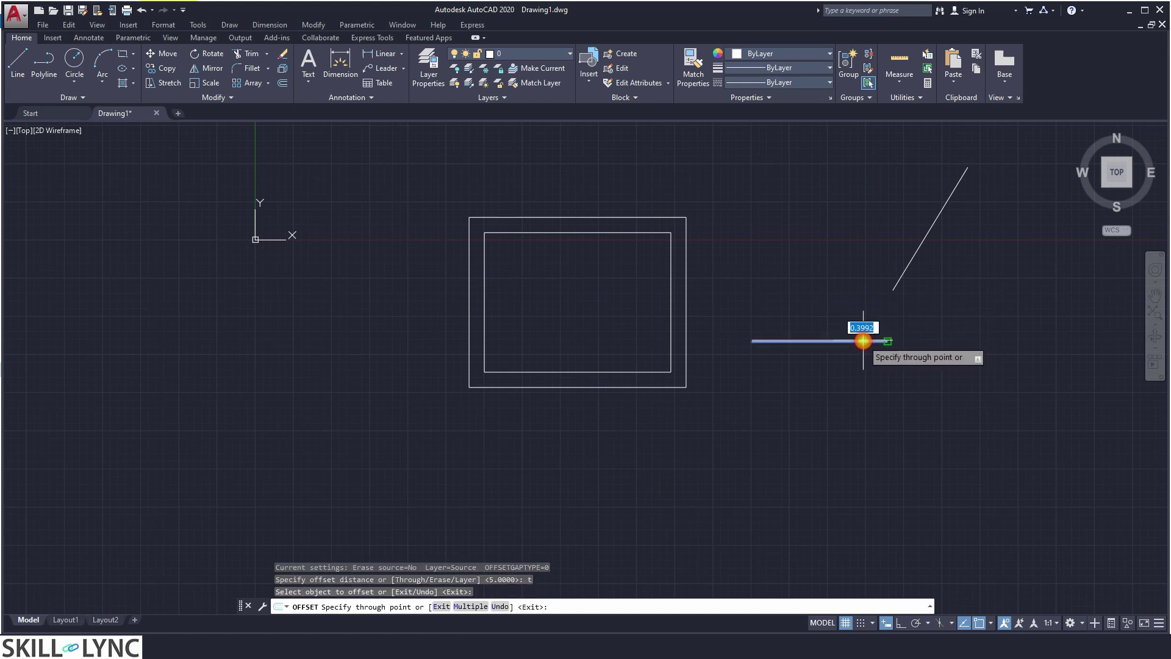
pyautogui.click(891, 290)
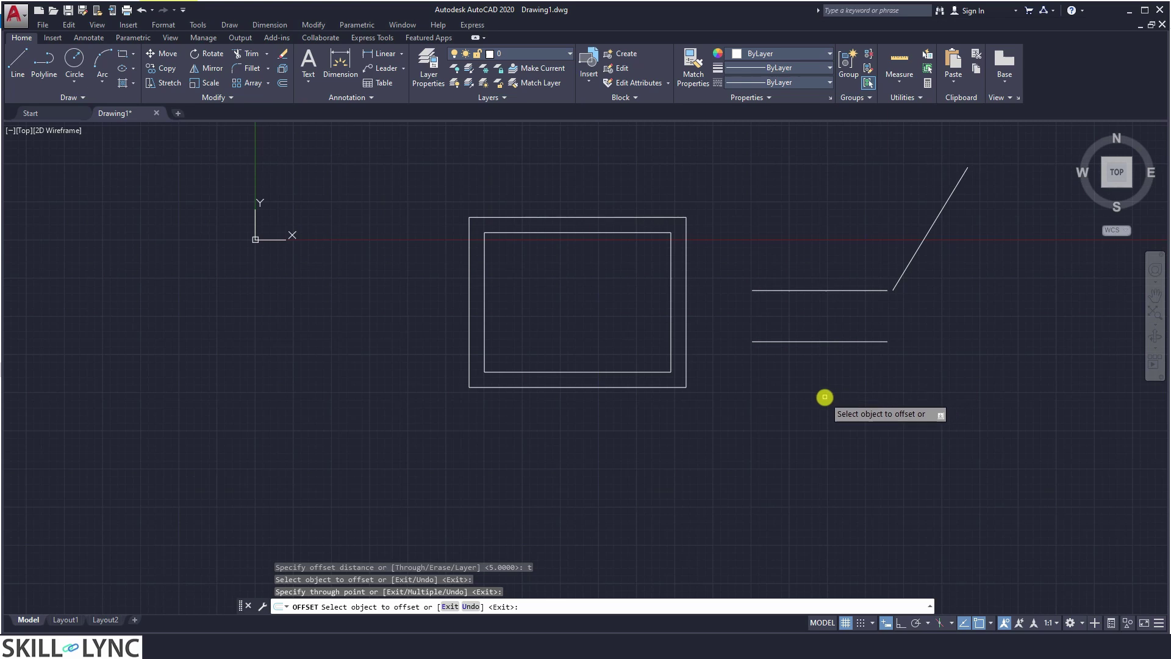
pyautogui.press('Escape')
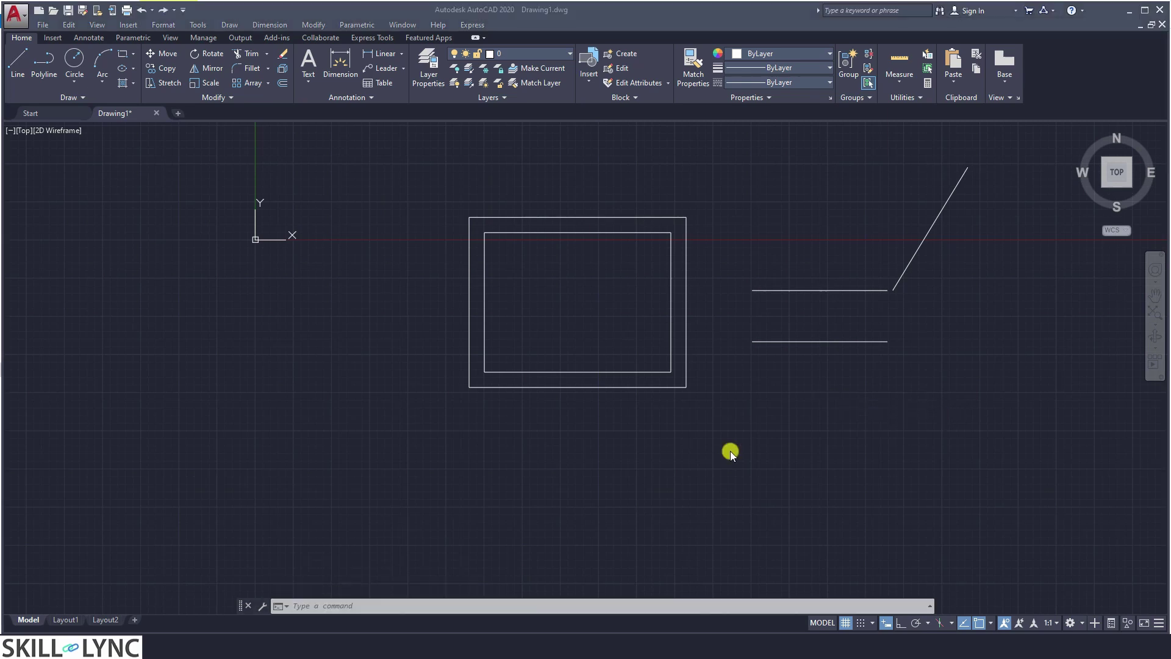
# Offset the upper horizontal line downward with the Through and Multiple options, making copies at distances 5, 10, 15 and 20.
pyautogui.click(658, 441)
pyautogui.write('o')
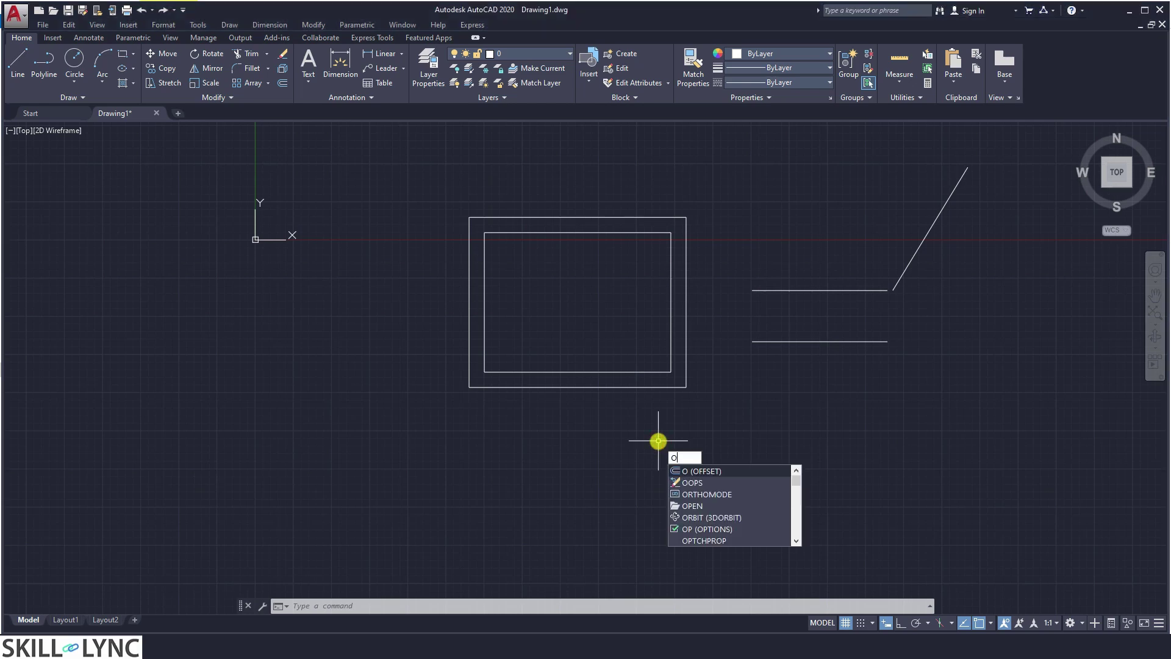
pyautogui.press('Return')
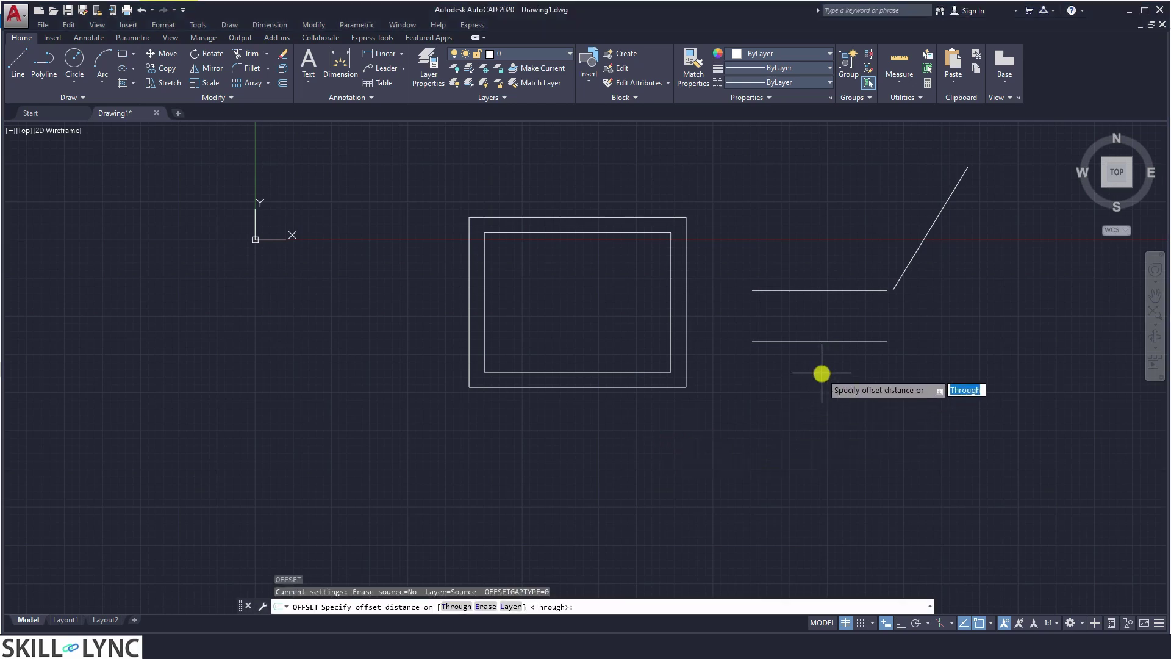
pyautogui.press('Return')
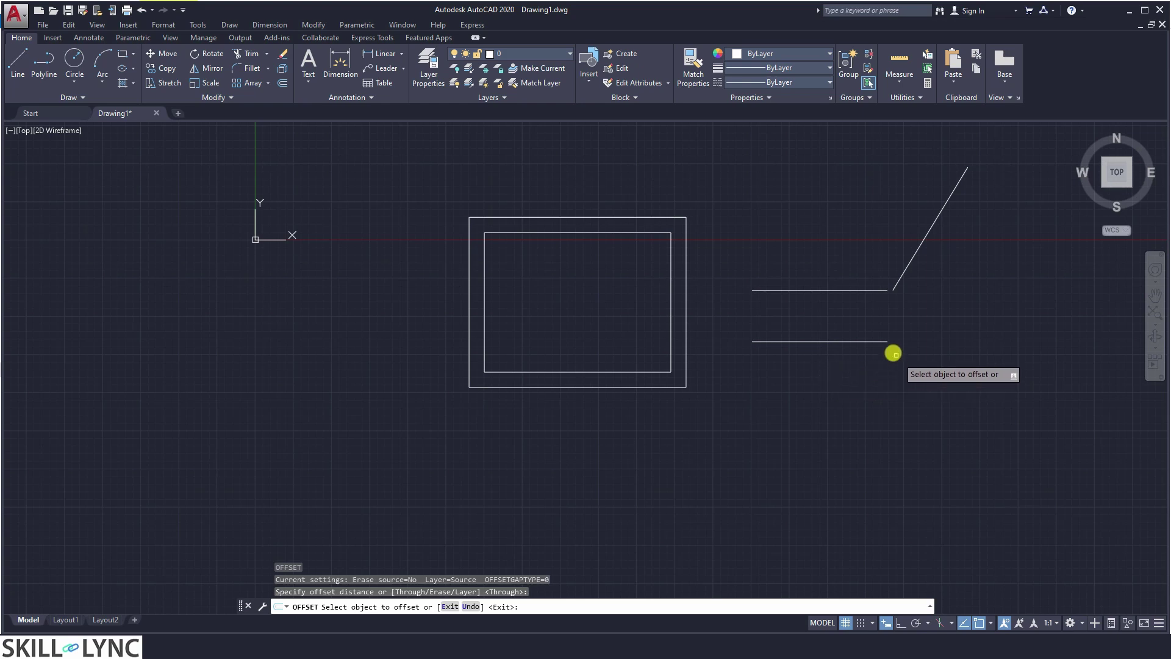
pyautogui.click(877, 338)
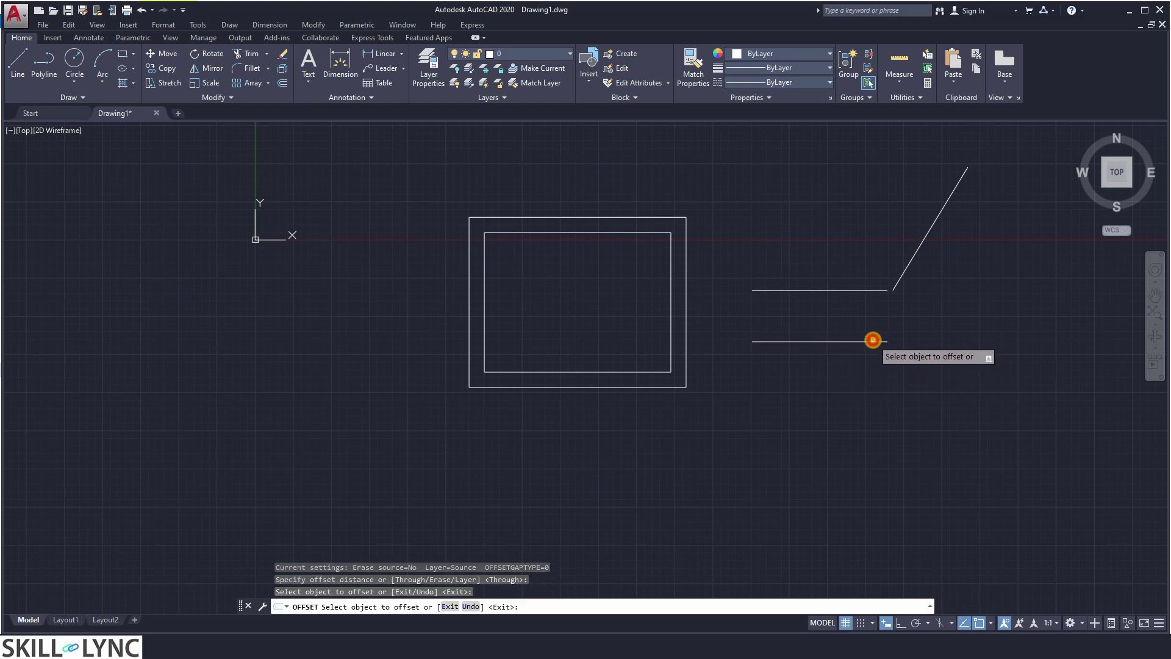
pyautogui.click(875, 290)
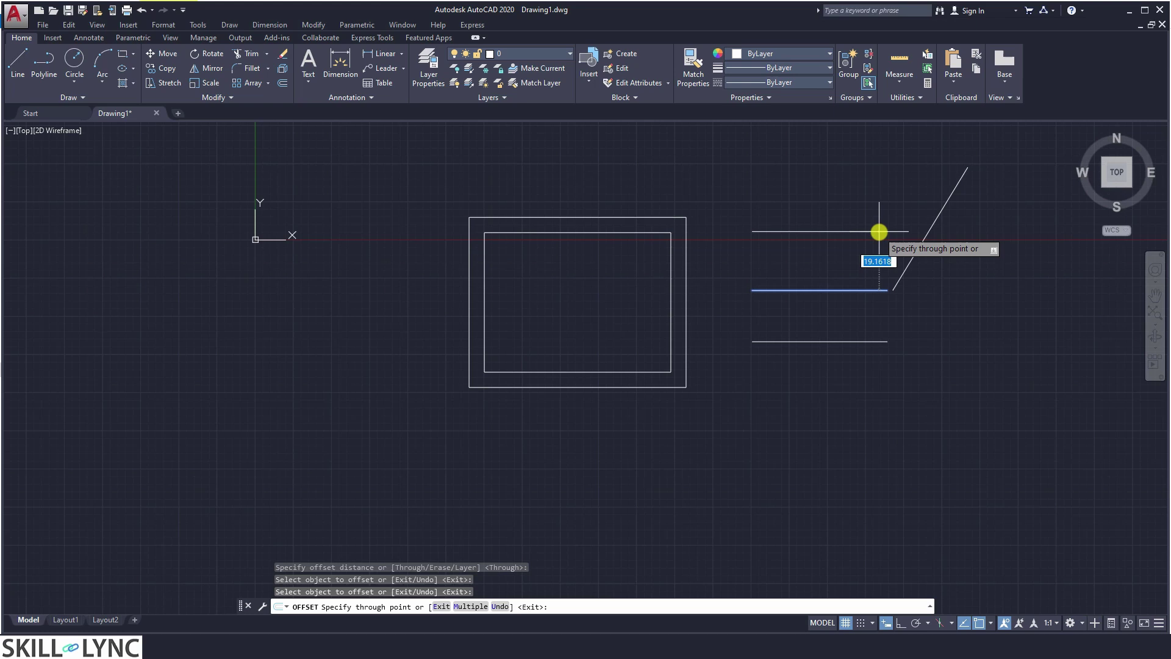
pyautogui.write('m')
pyautogui.press('Return')
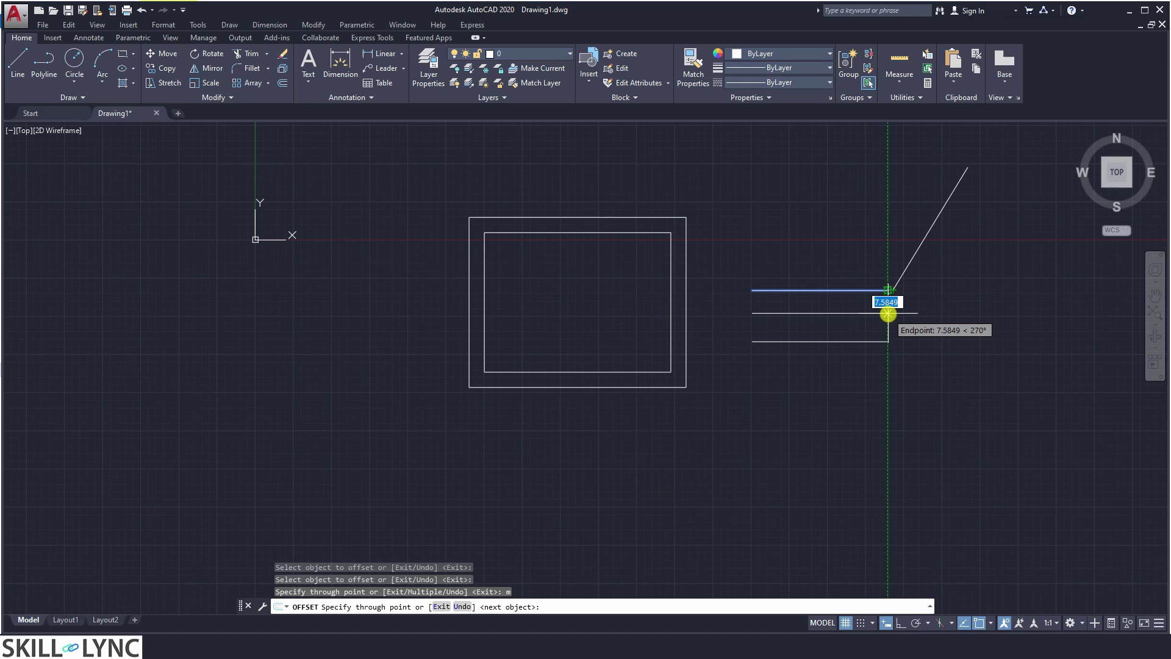
pyautogui.write('5')
pyautogui.press('Return')
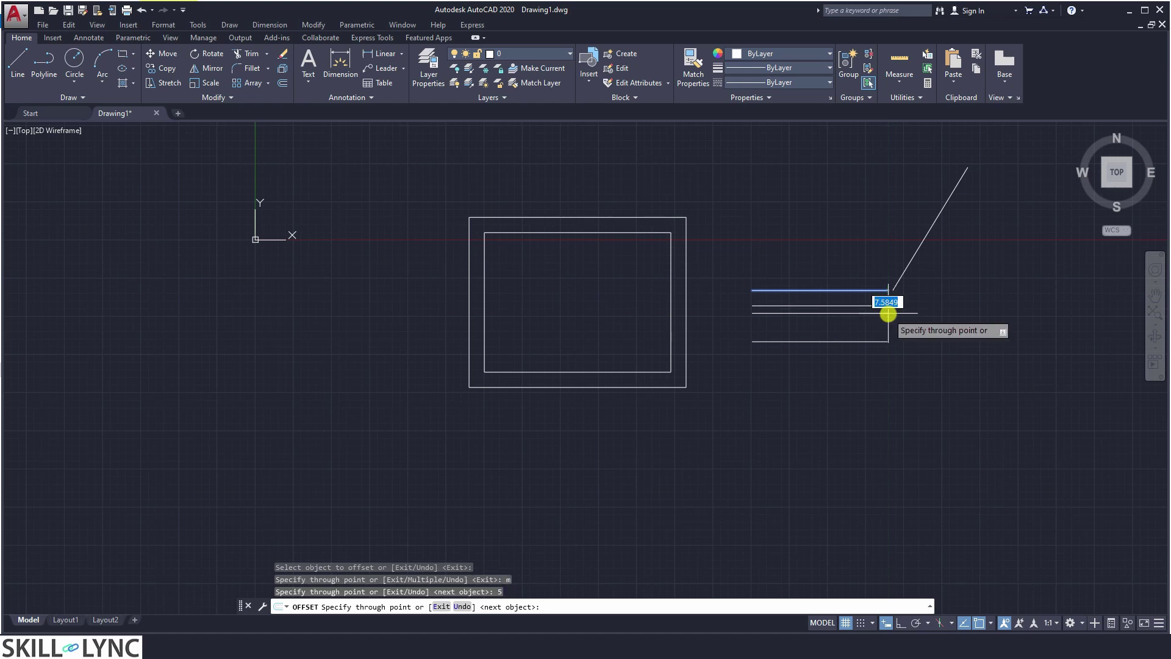
pyautogui.write('10')
pyautogui.press('Return')
pyautogui.write('15')
pyautogui.press('Return')
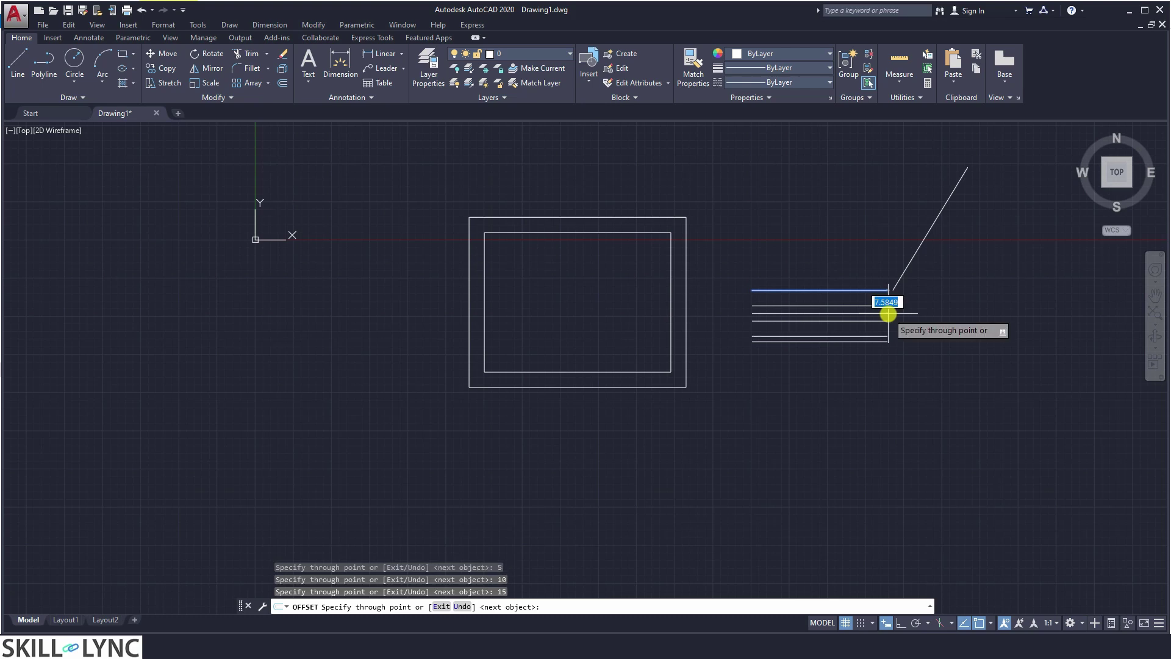
pyautogui.write('20')
pyautogui.press('Return')
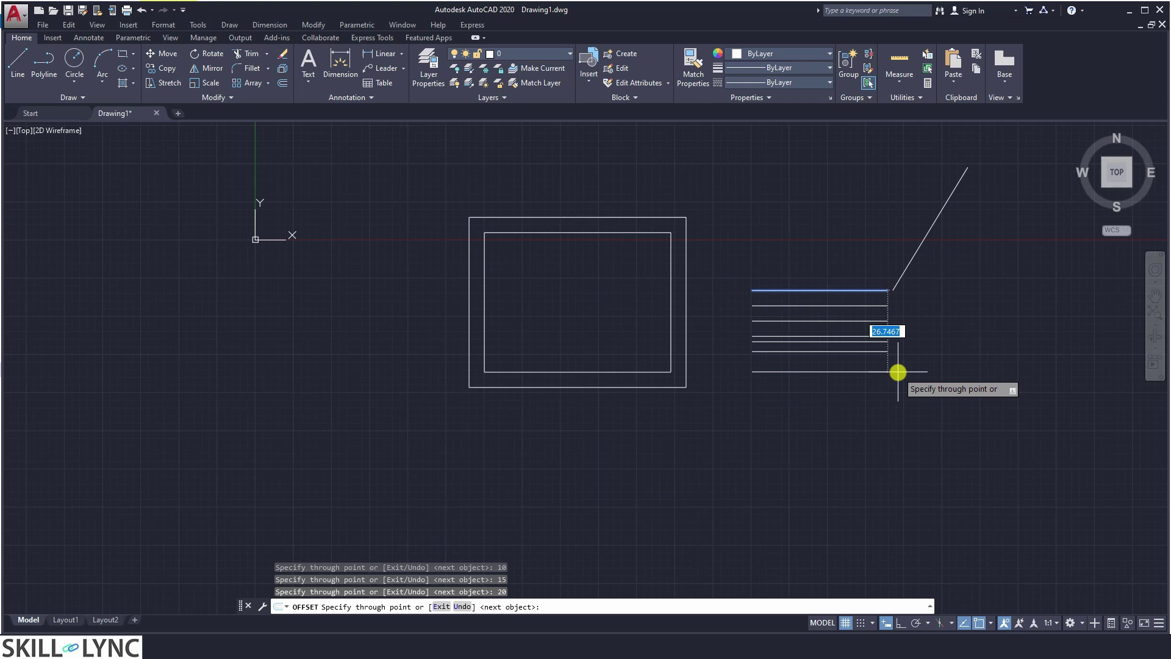
# Undo the offset copies at 20 and 15 within the Offset command, end it and undo the whole operation.
pyautogui.write('u')
pyautogui.press('Return')
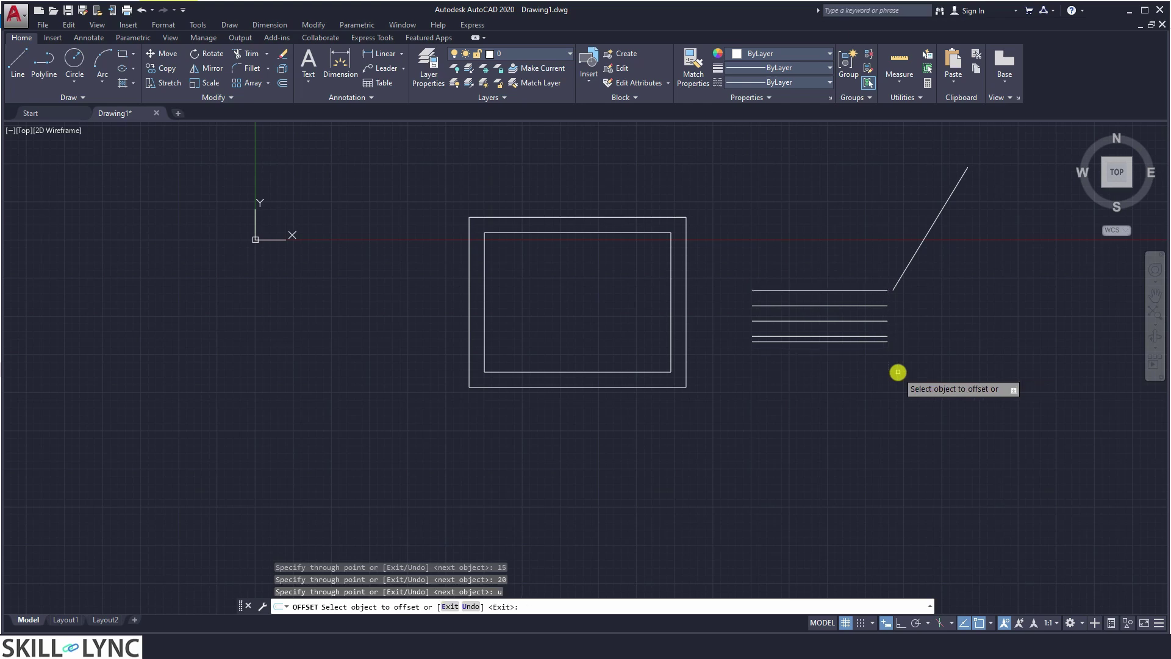
pyautogui.write('u')
pyautogui.press('Return')
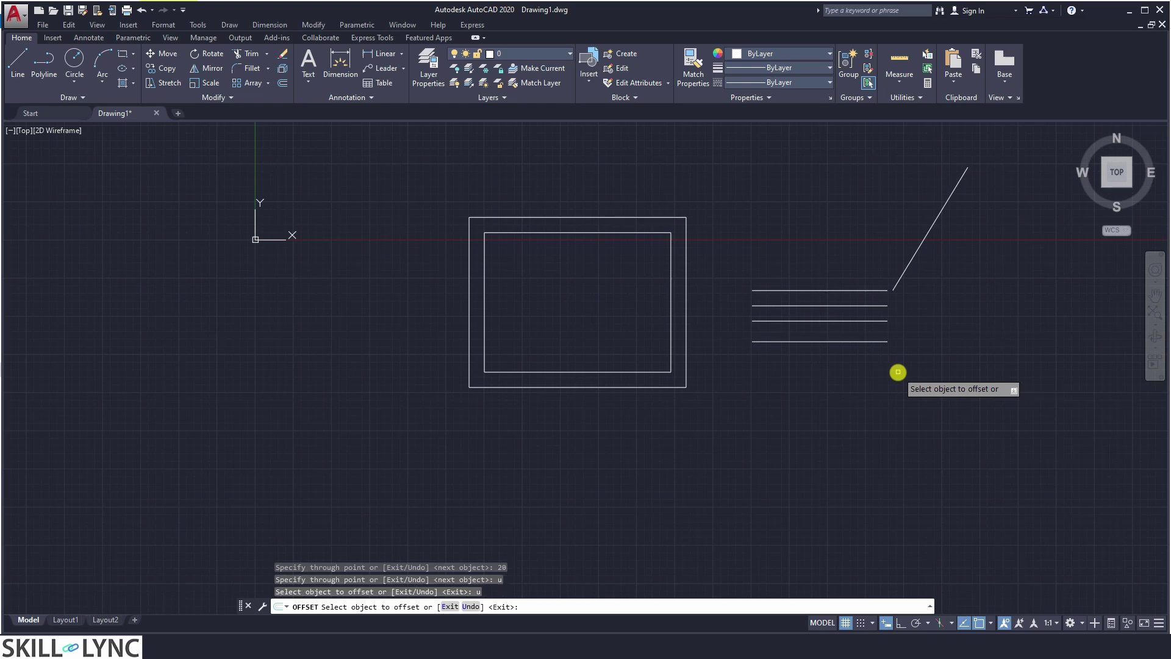
pyautogui.press('Return')
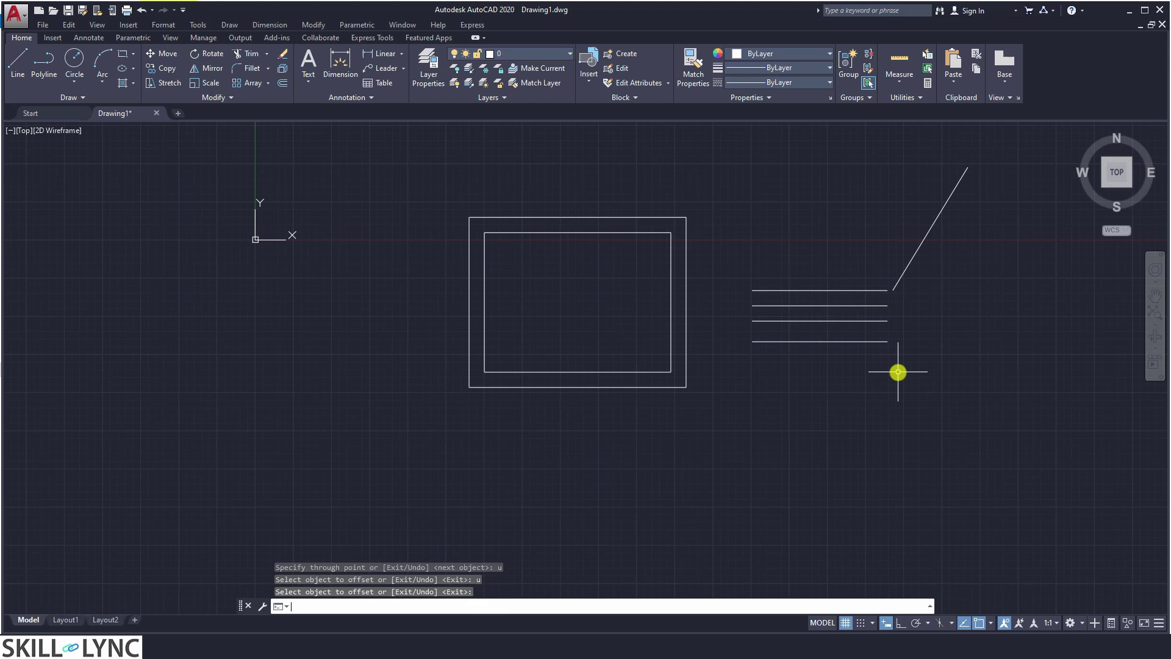
pyautogui.write('U')
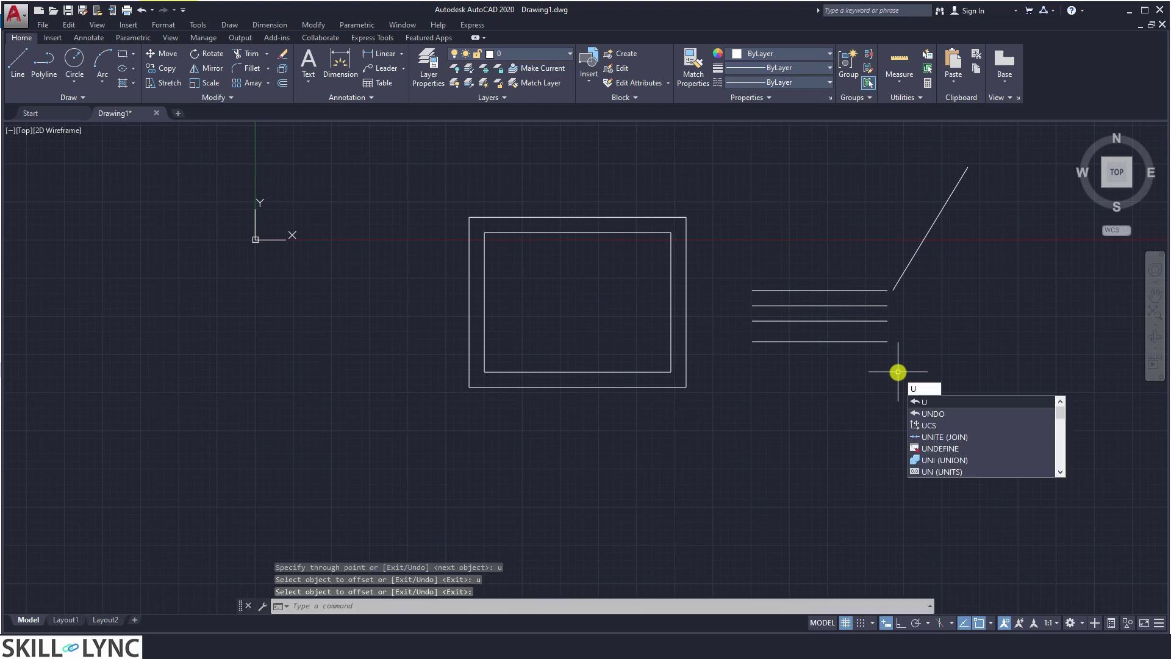
pyautogui.press('Return')
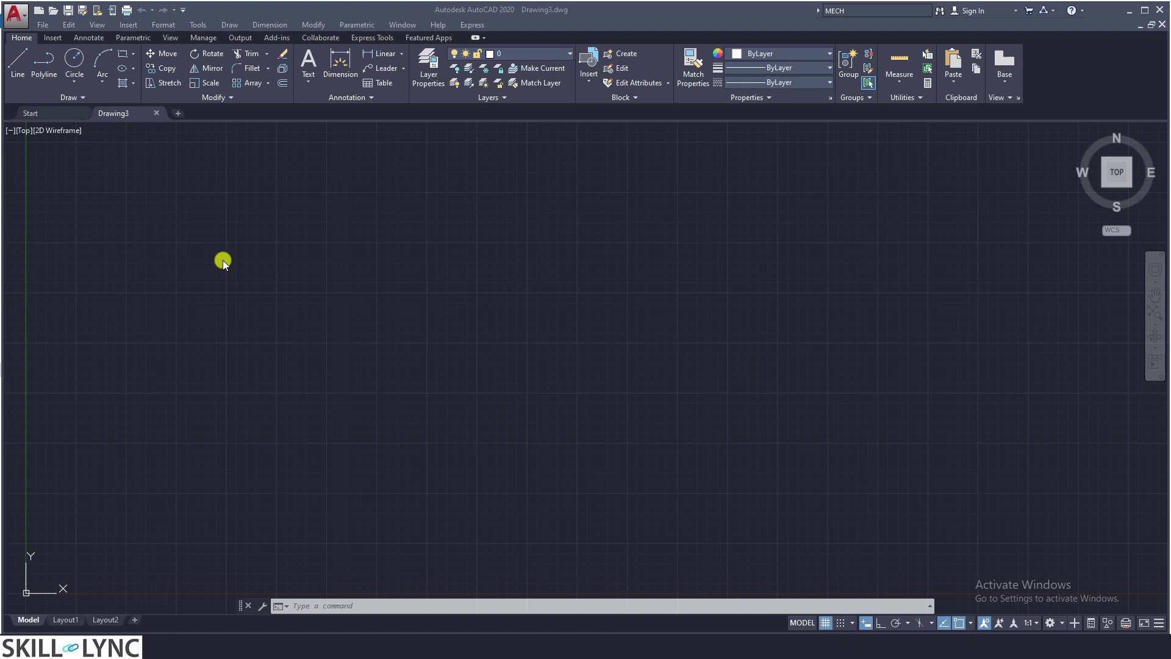
pyautogui.click(133, 56)
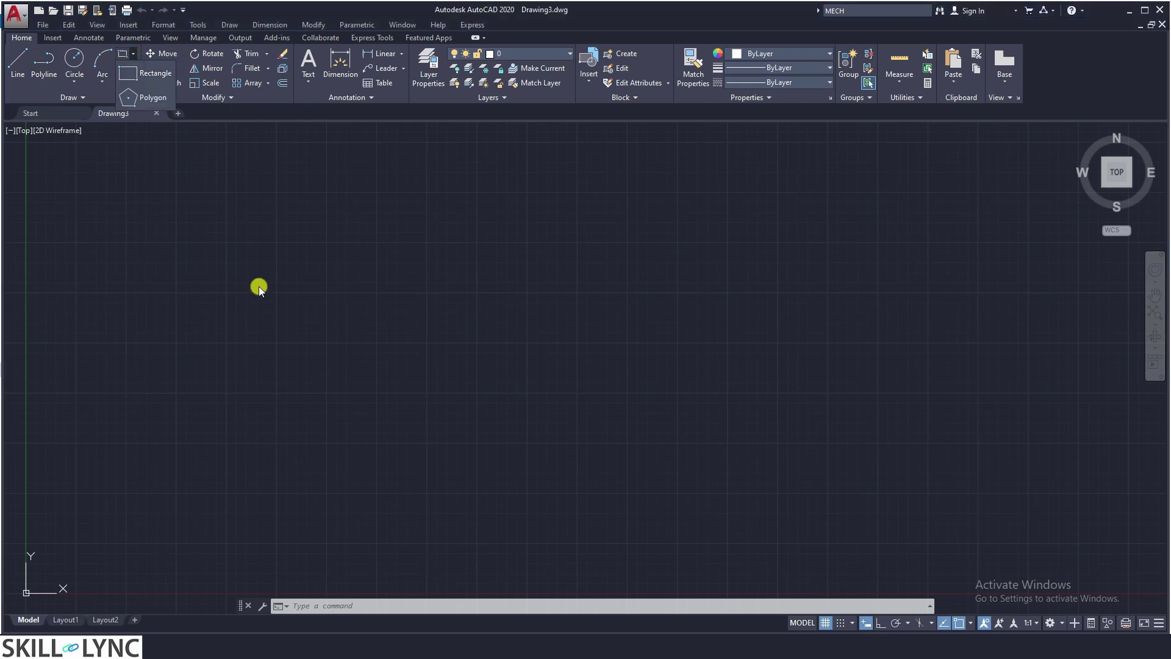
pyautogui.press('Escape')
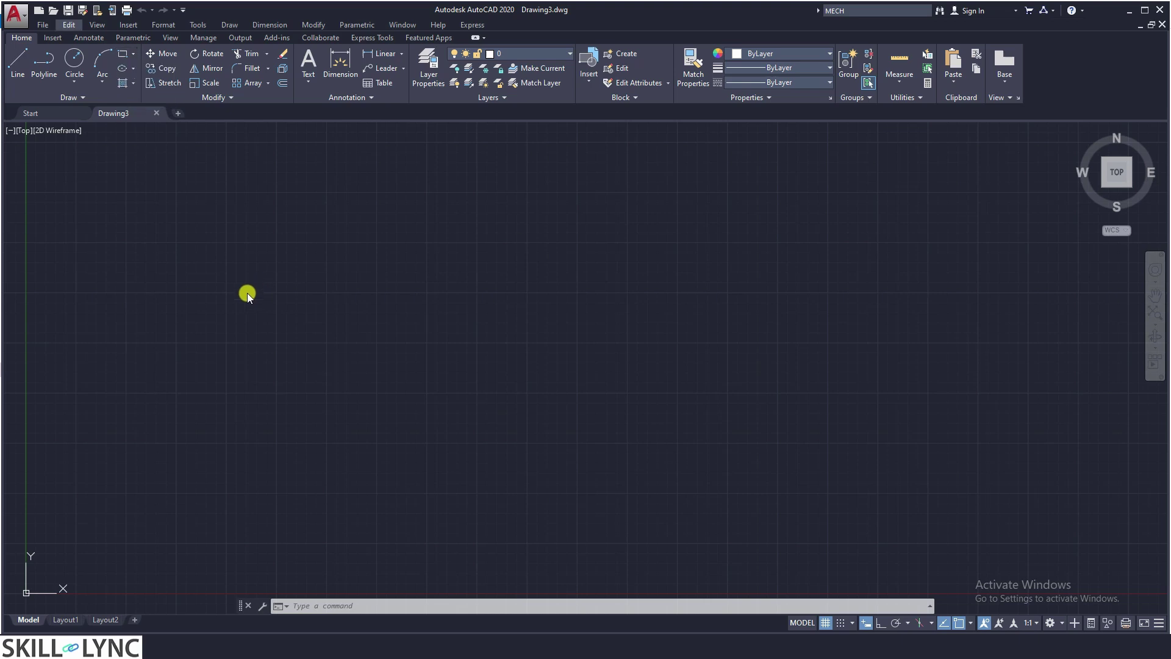
pyautogui.click(307, 292)
pyautogui.write('rec')
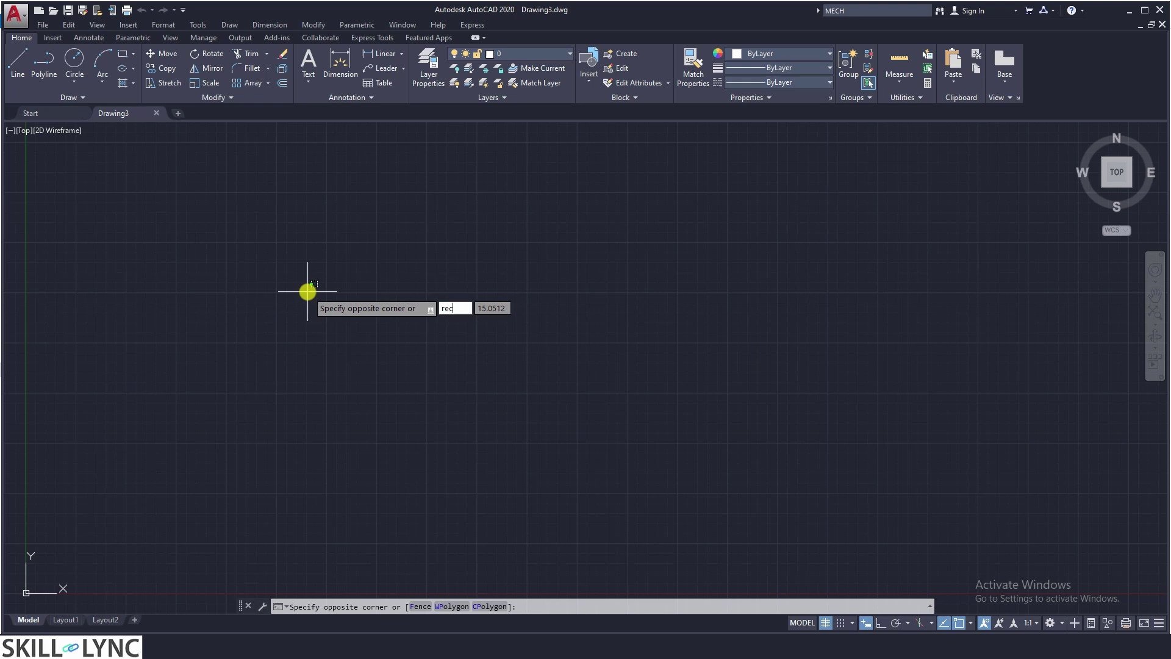
pyautogui.press('Escape')
# Draw a rectangle by two opposite corners in the empty drawing, above and to the right of the origin.
pyautogui.write('rec')
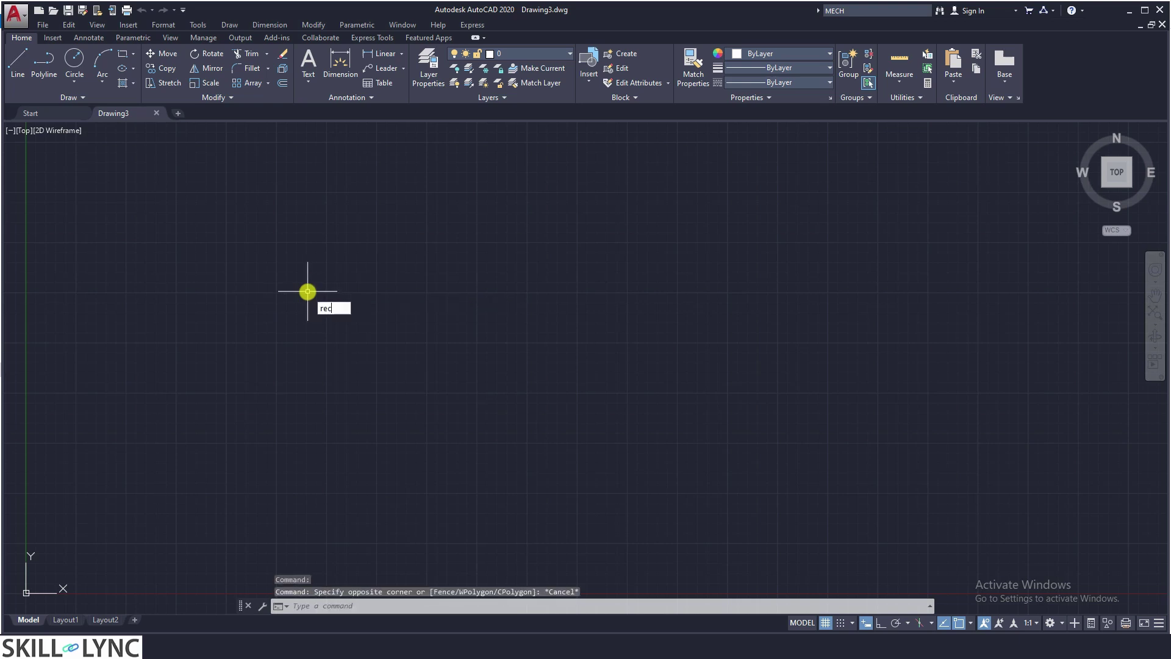
pyautogui.press('Return')
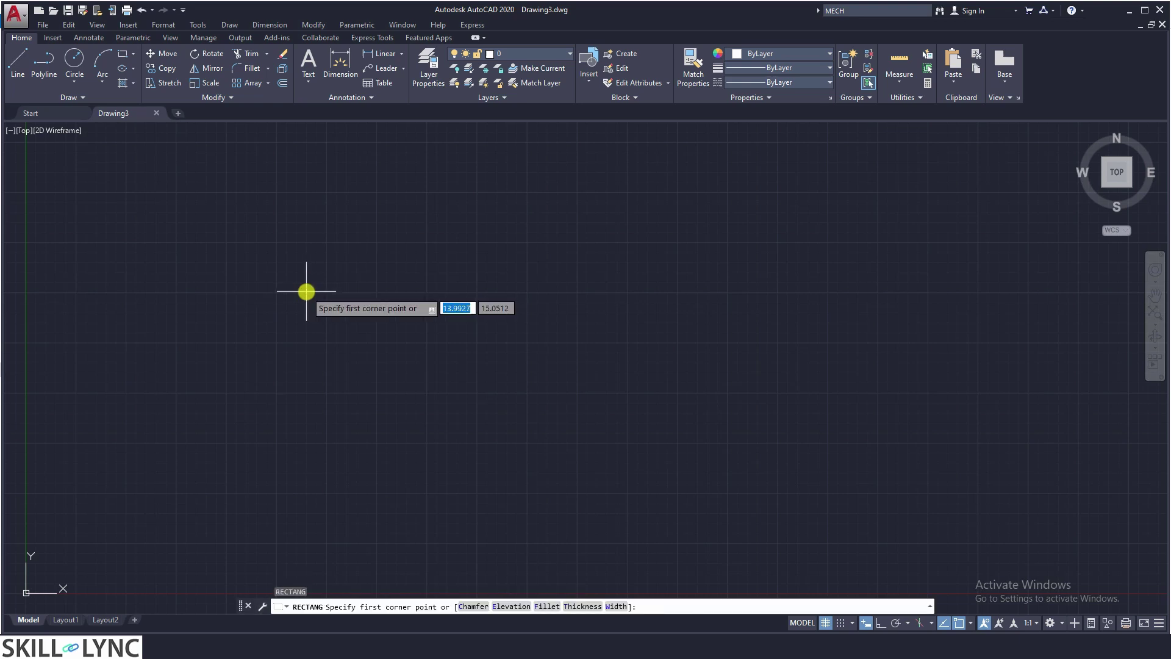
pyautogui.click(301, 376)
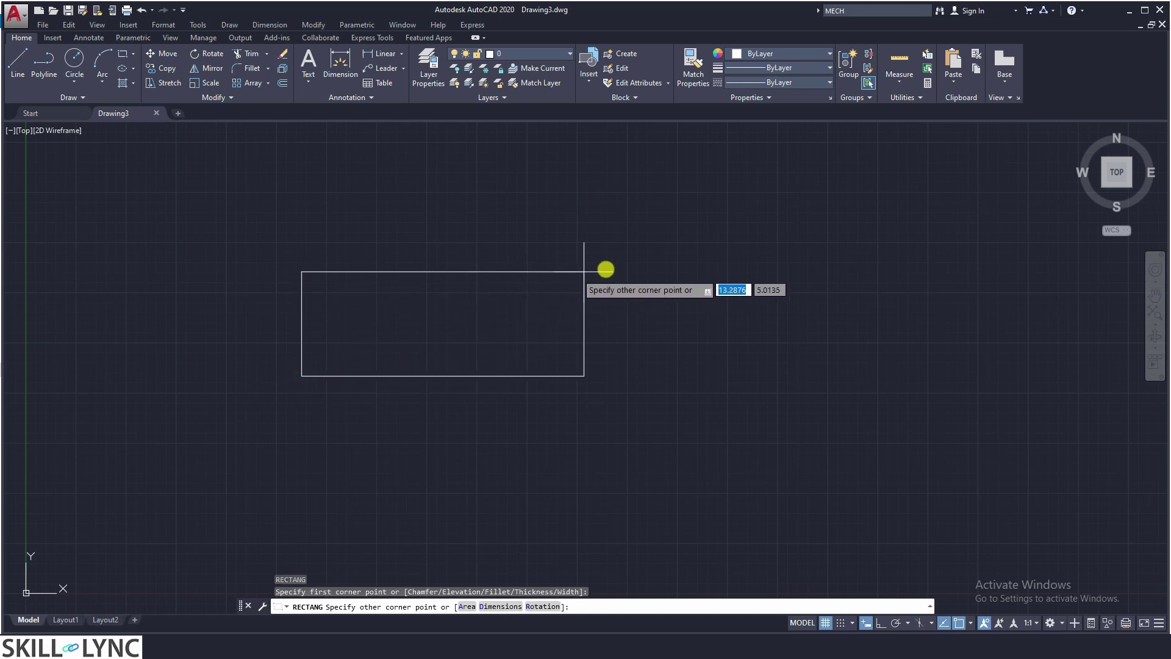
pyautogui.click(620, 221)
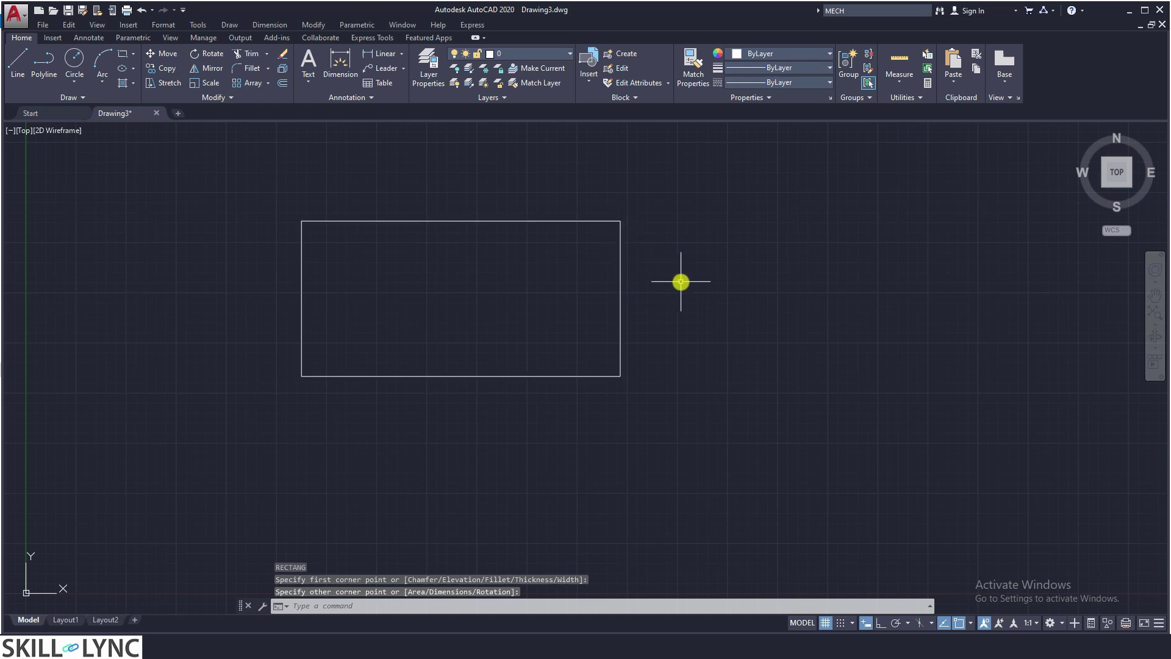
# Start another rectangle and examine the command history for the options offered at the first corner and other corner prompts.
pyautogui.write('REC')
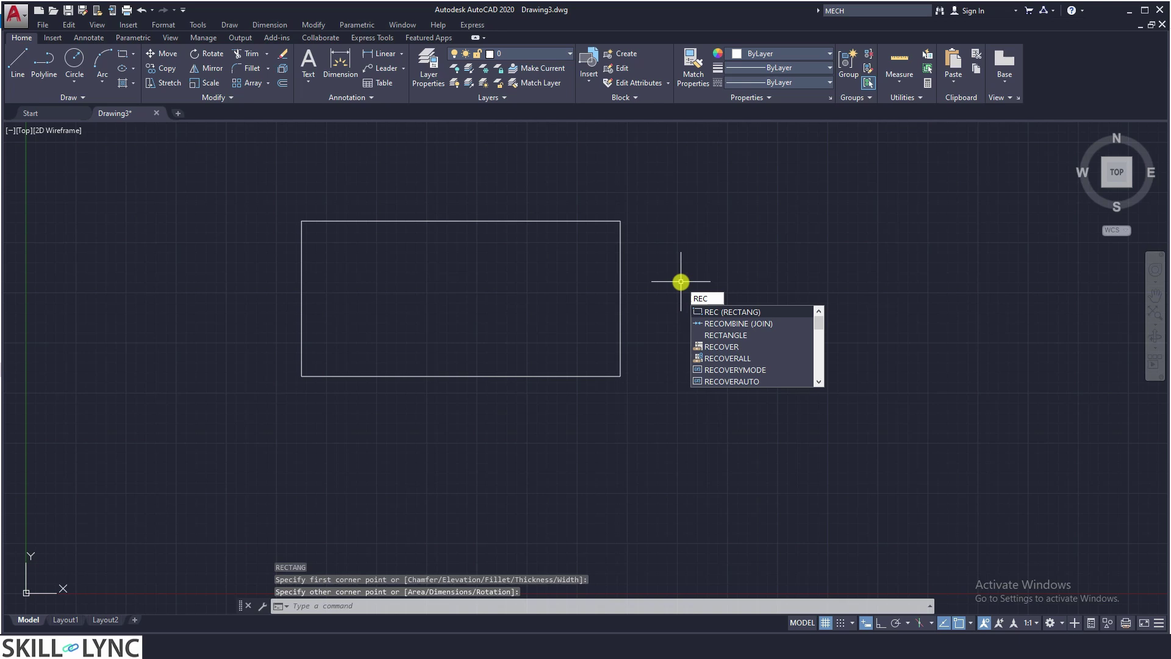
pyautogui.press('Return')
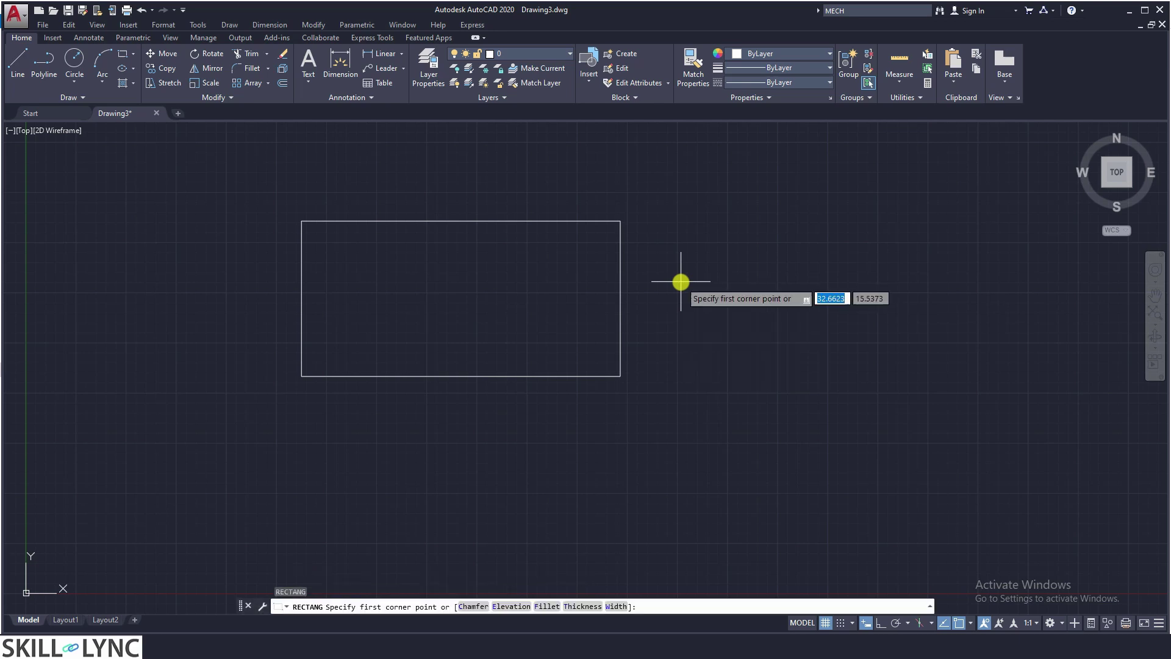
pyautogui.click(929, 606)
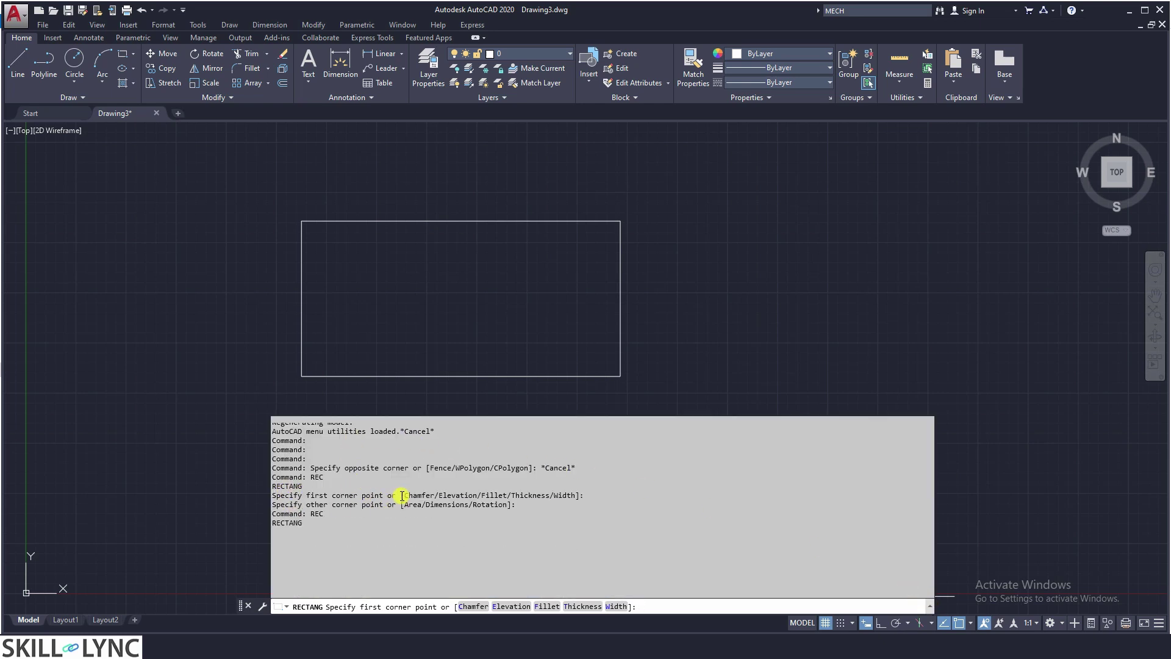
pyautogui.moveTo(403, 495); pyautogui.dragTo(576, 496)
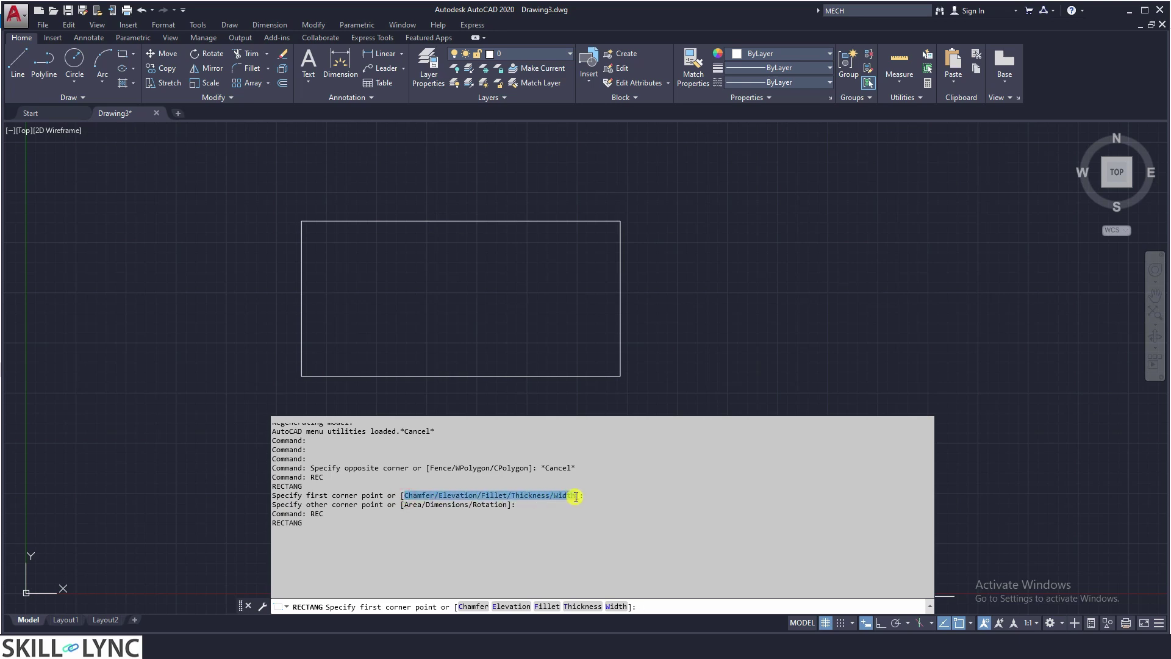
pyautogui.click(413, 507)
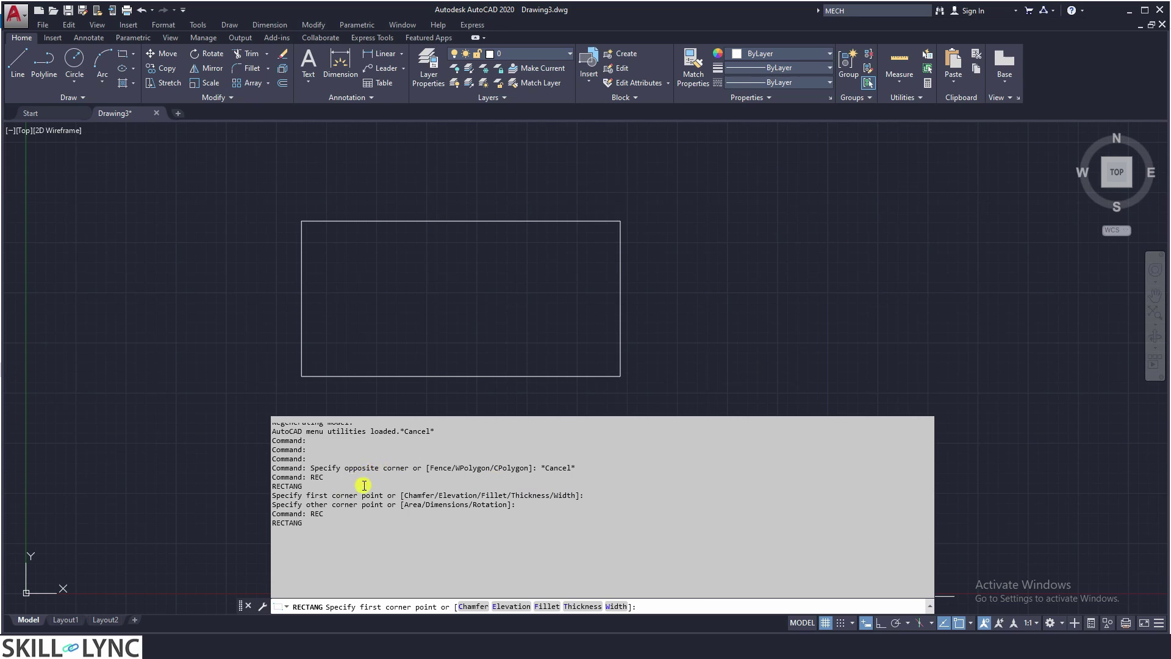
pyautogui.moveTo(405, 495); pyautogui.dragTo(578, 494)
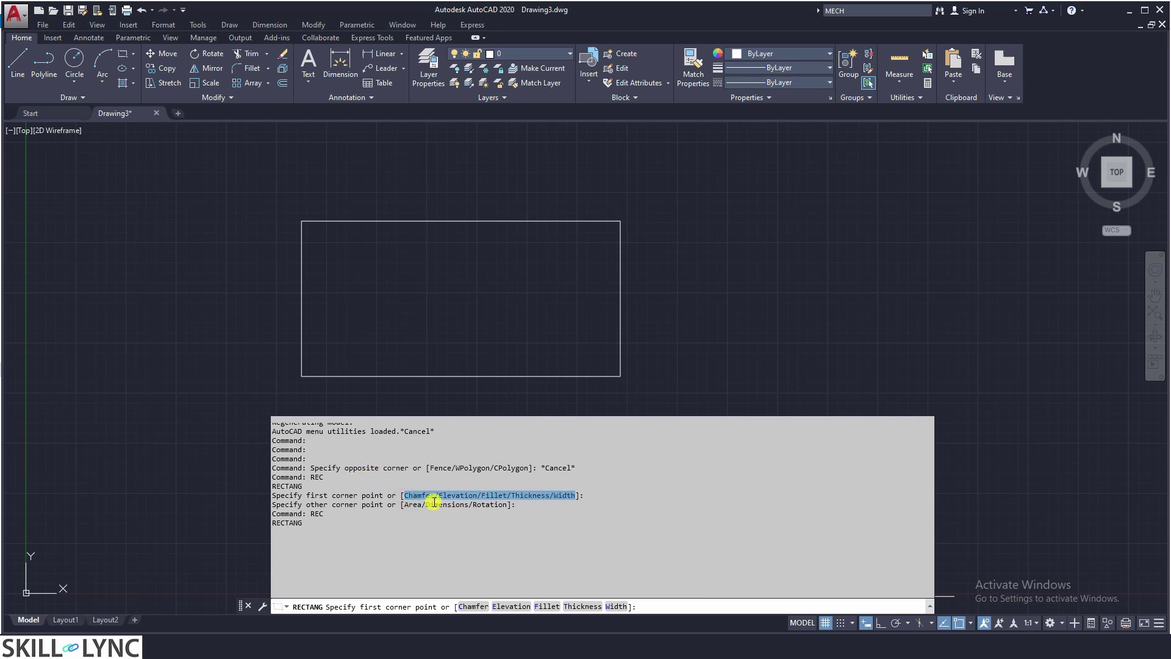
pyautogui.moveTo(404, 506); pyautogui.dragTo(466, 504)
pyautogui.doubleClick(466, 505)
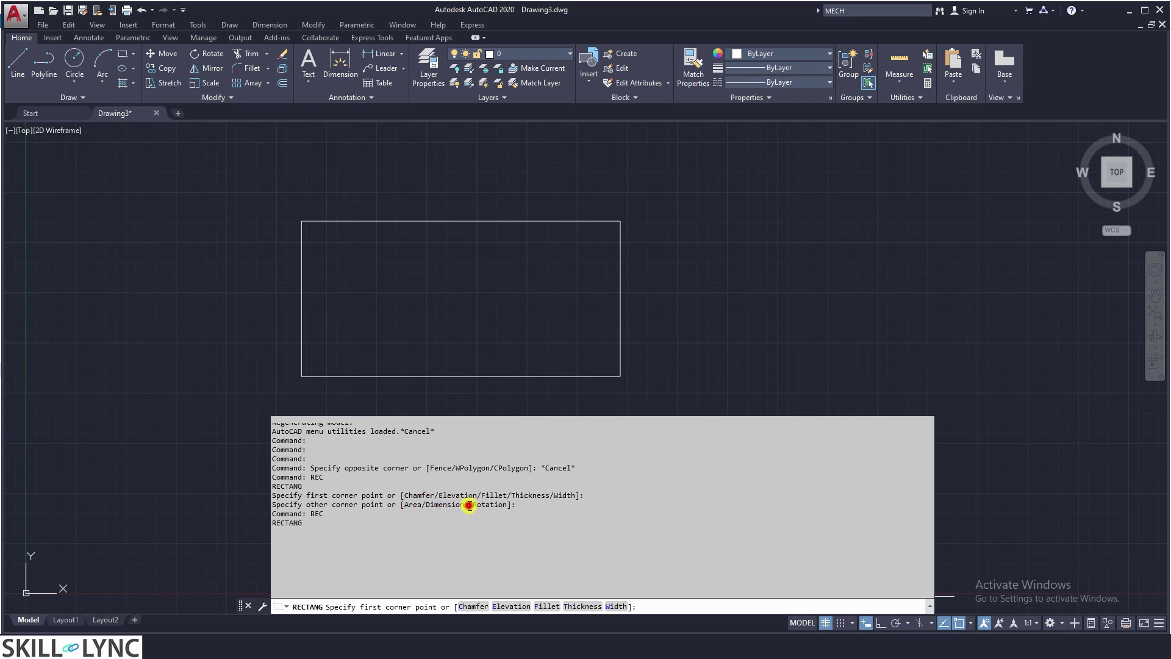
pyautogui.click(498, 514)
pyautogui.click(659, 606)
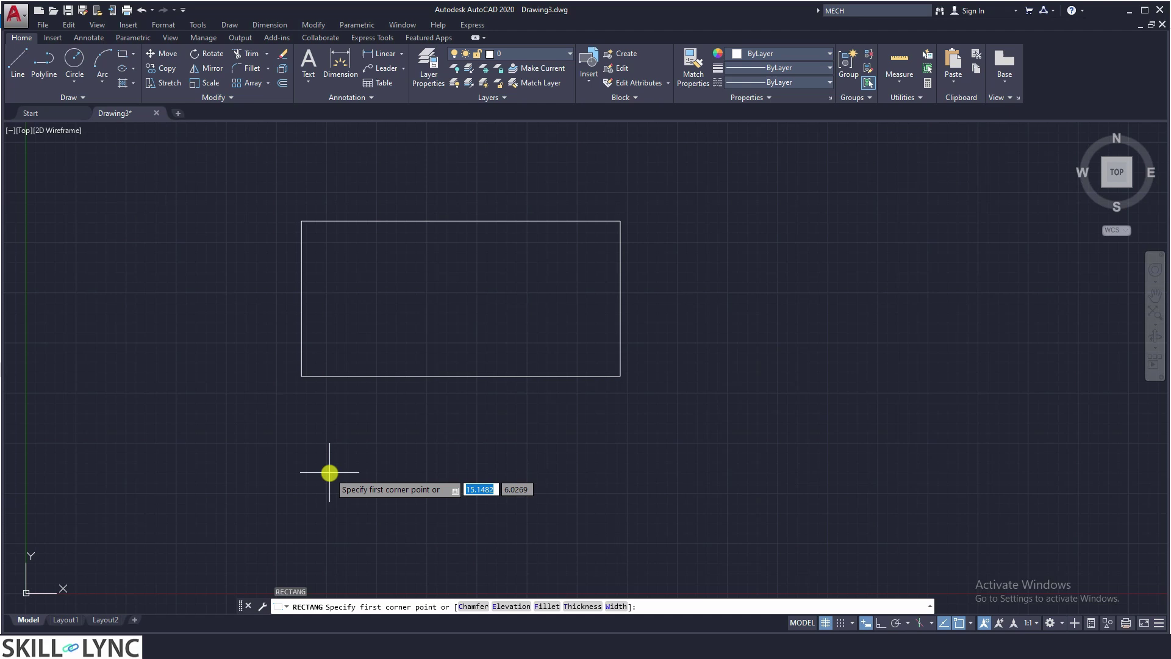
# Draw a chamfered rectangle below the first one, using 0.5 for both chamfer distances.
pyautogui.write('c')
pyautogui.press('Return')
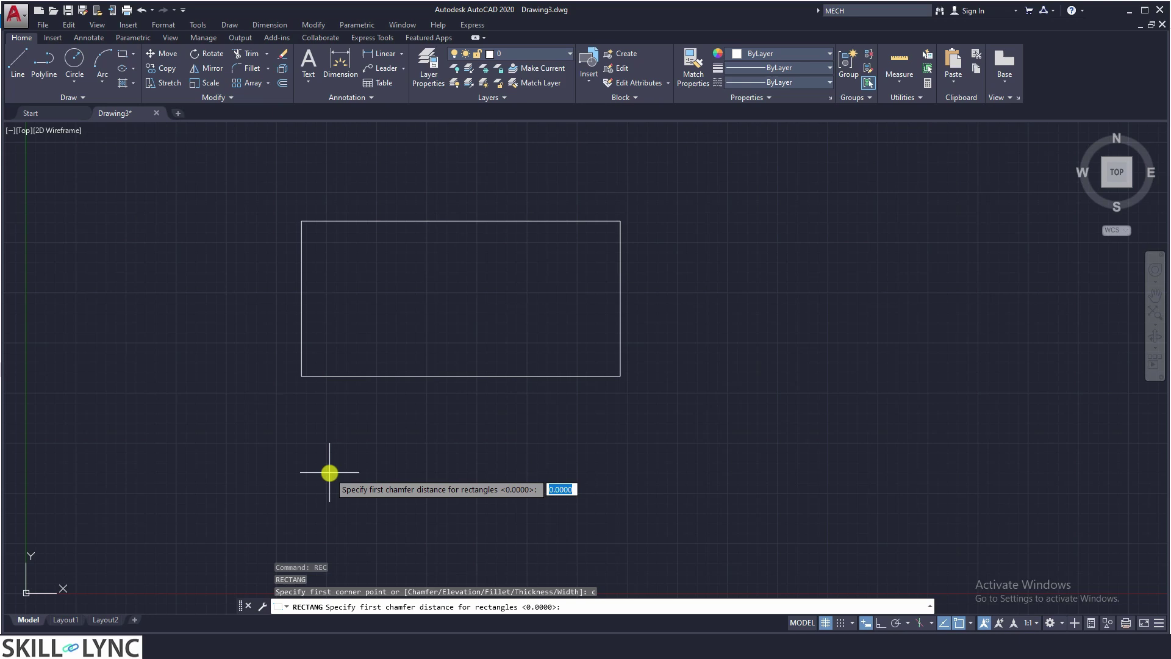
pyautogui.write('0.5')
pyautogui.press('Return')
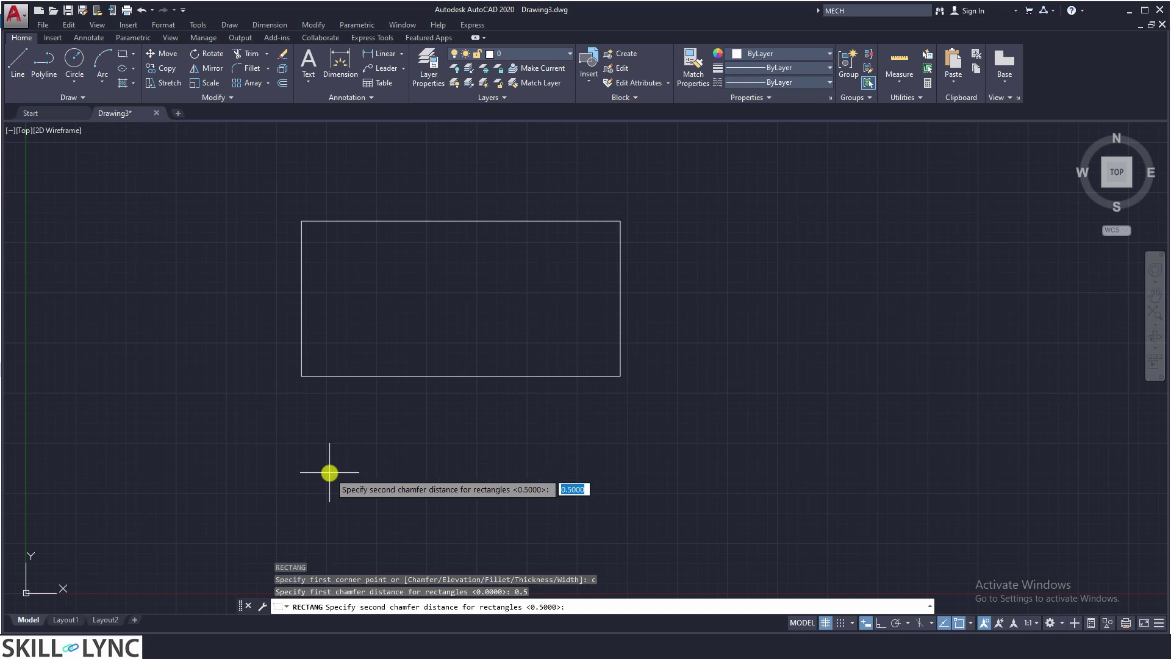
pyautogui.press('Return')
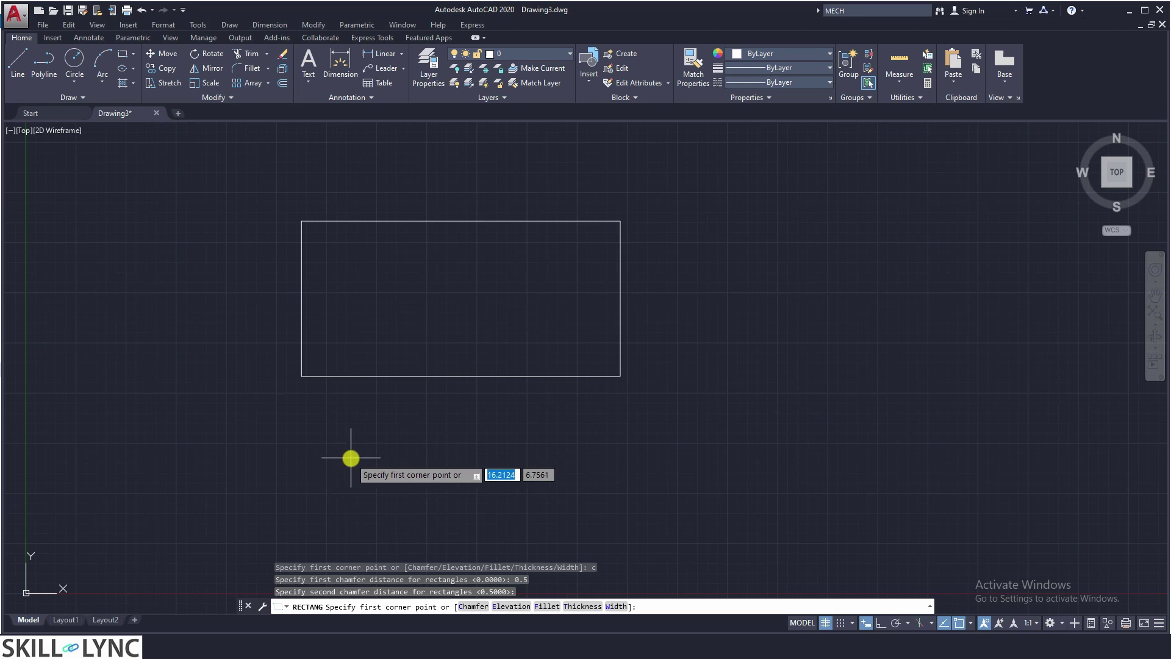
pyautogui.click(351, 490)
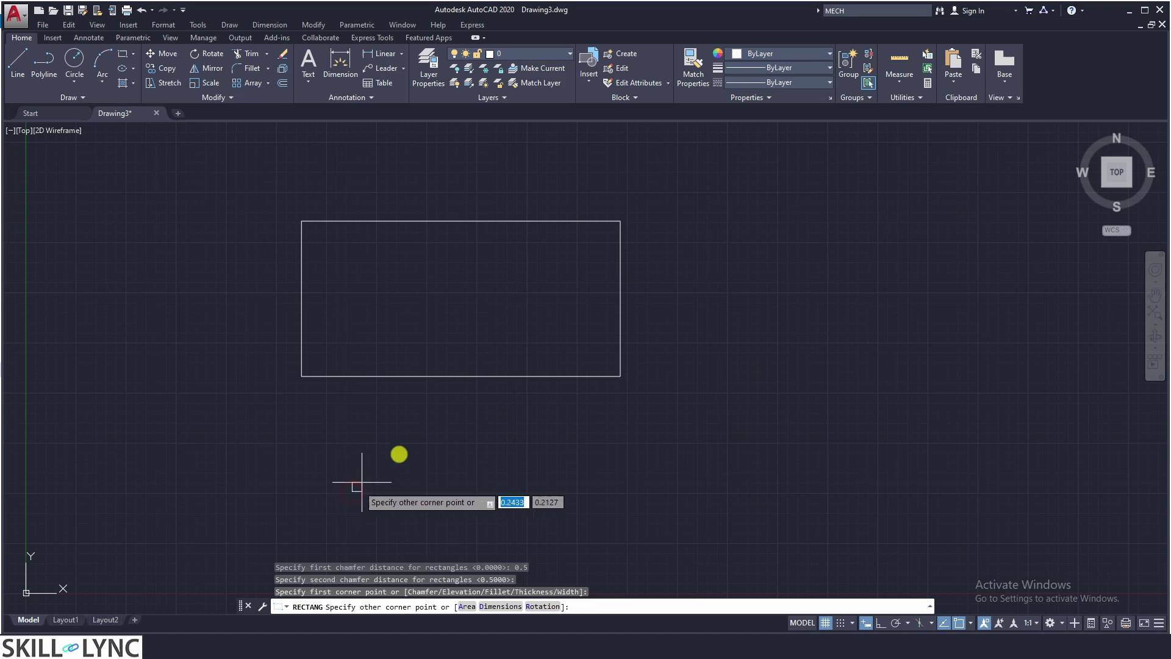
pyautogui.click(582, 390)
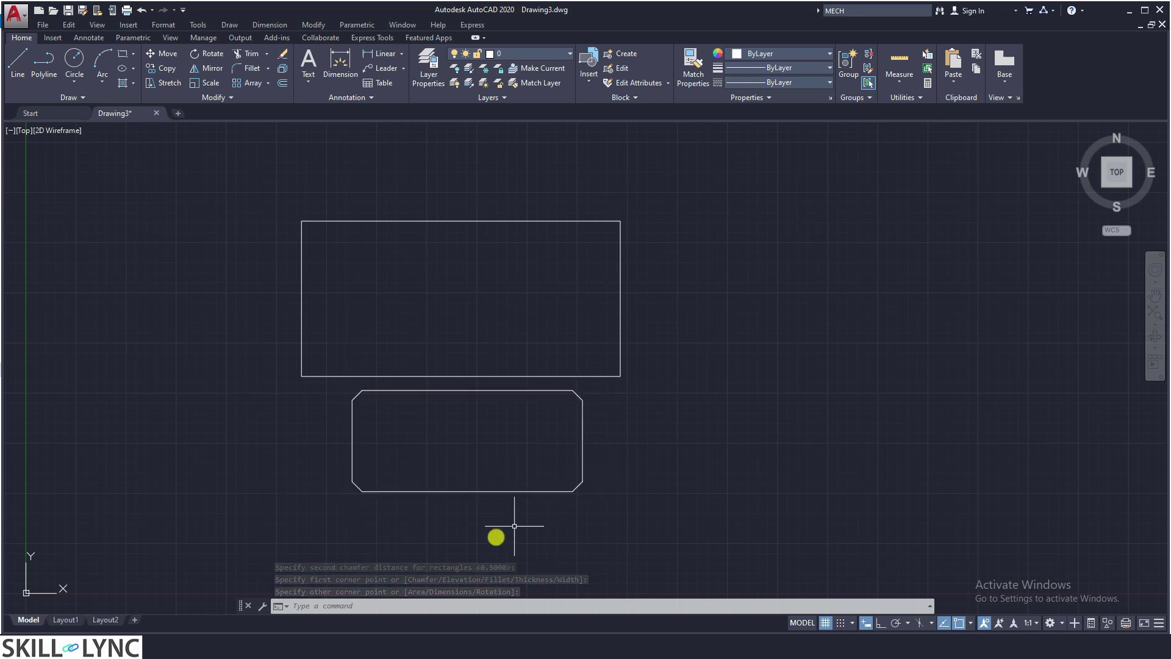
# Start another rectangle, check the current rectangle modes in the command history and cancel the command.
pyautogui.click(354, 605)
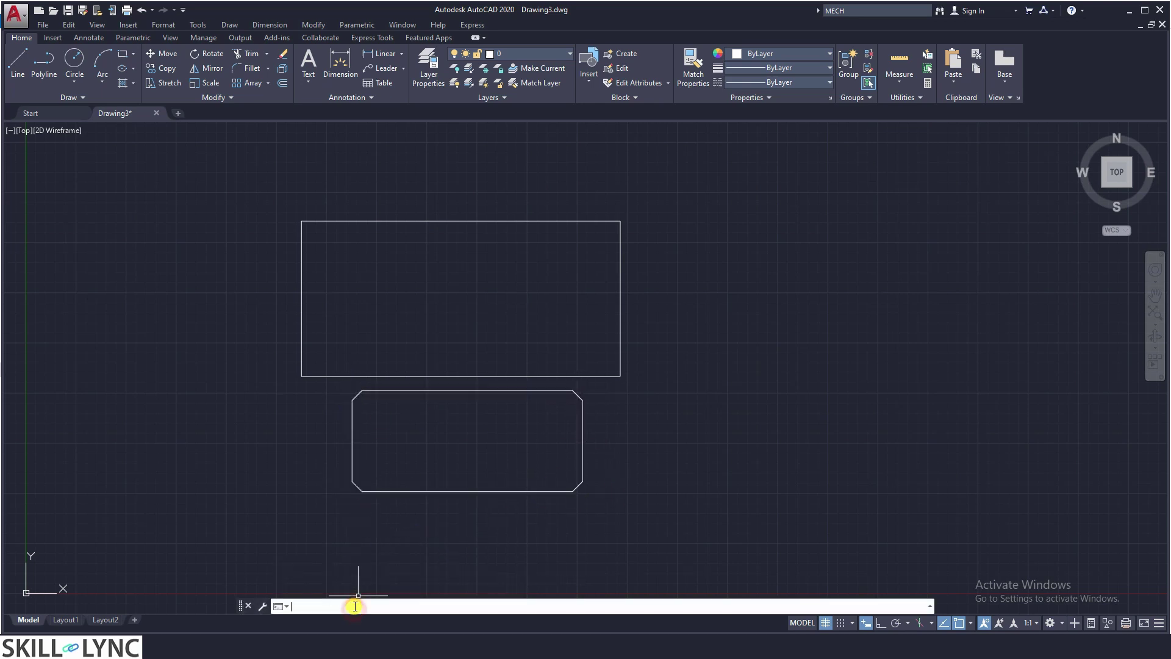
pyautogui.write('rec')
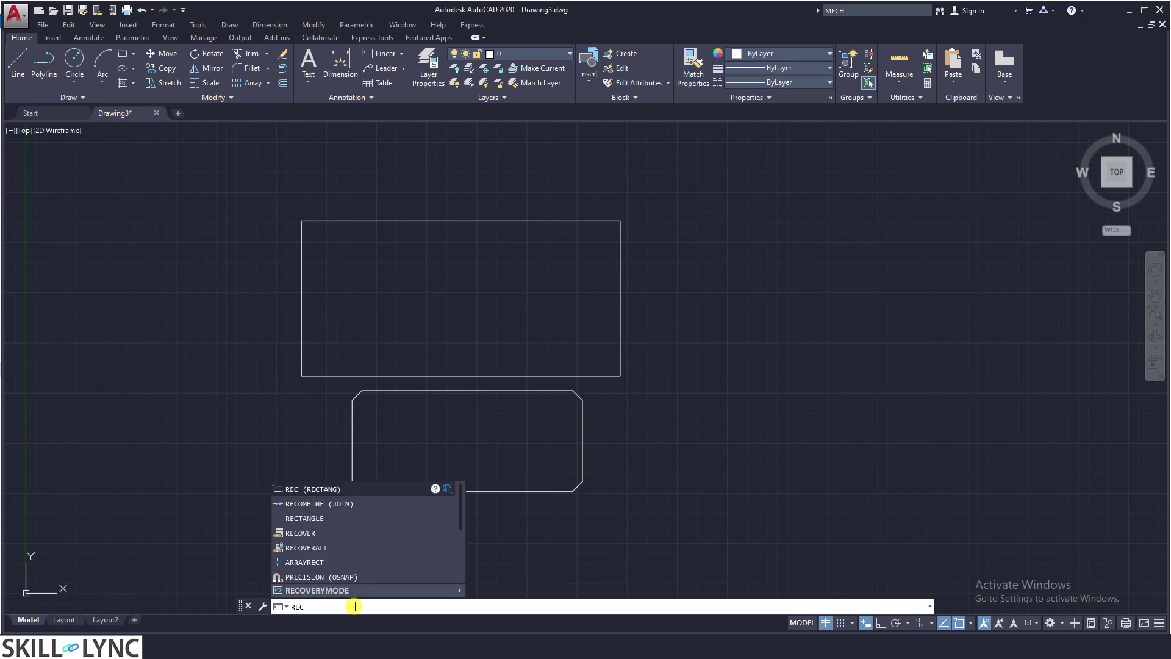
pyautogui.press('Return')
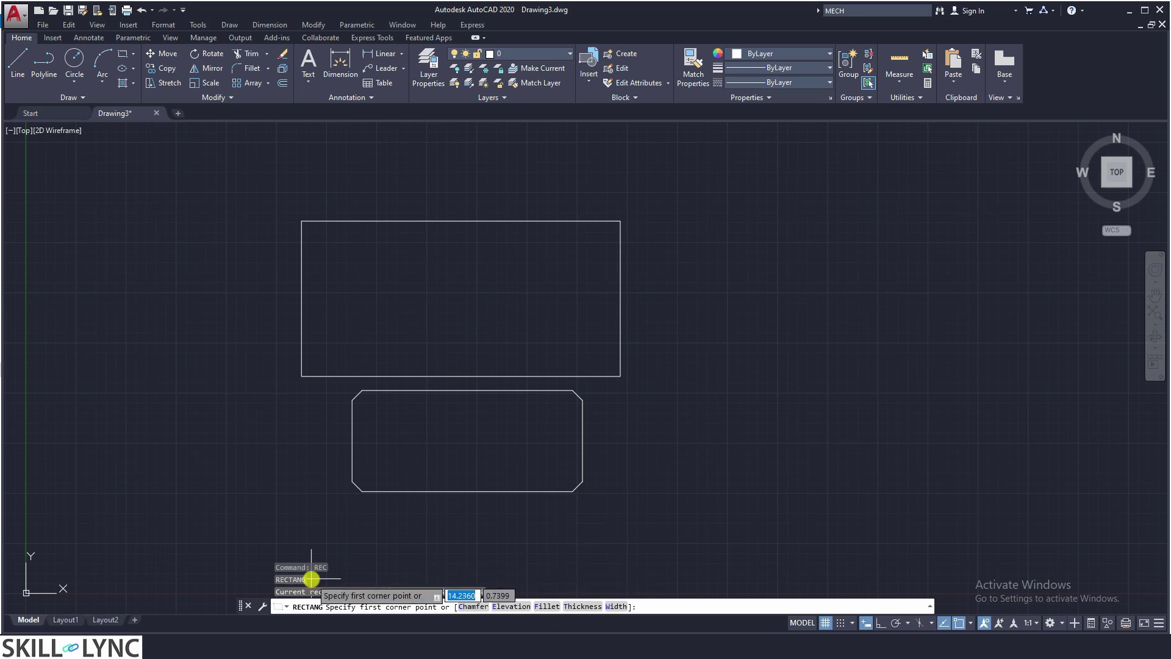
pyautogui.click(929, 602)
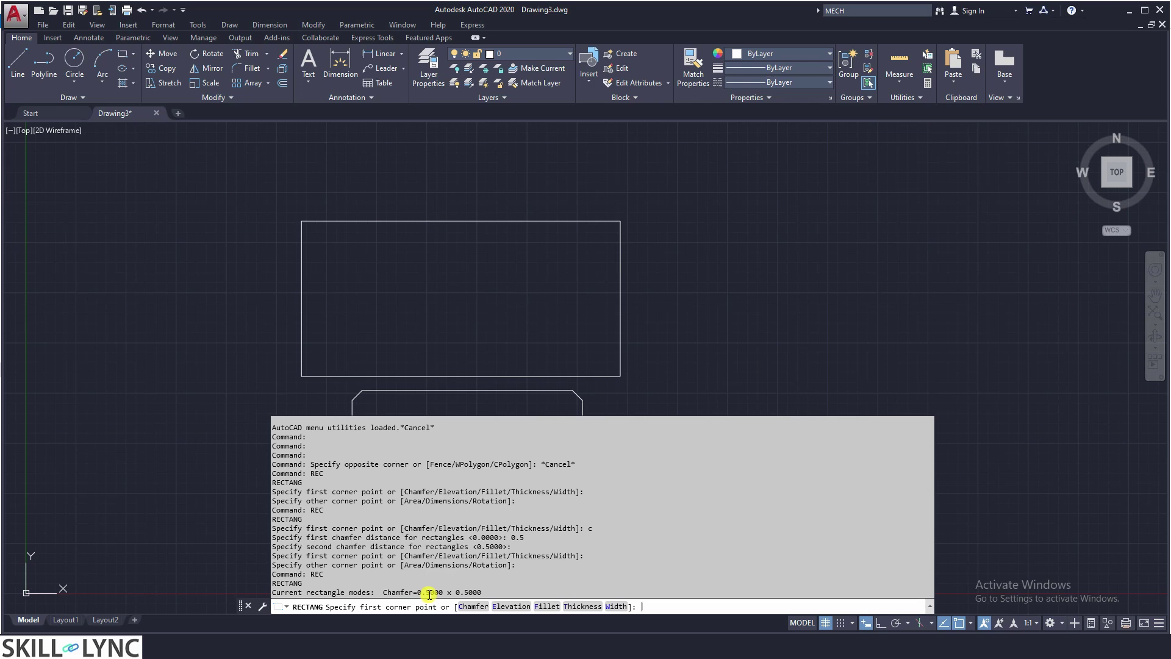
pyautogui.press('Escape')
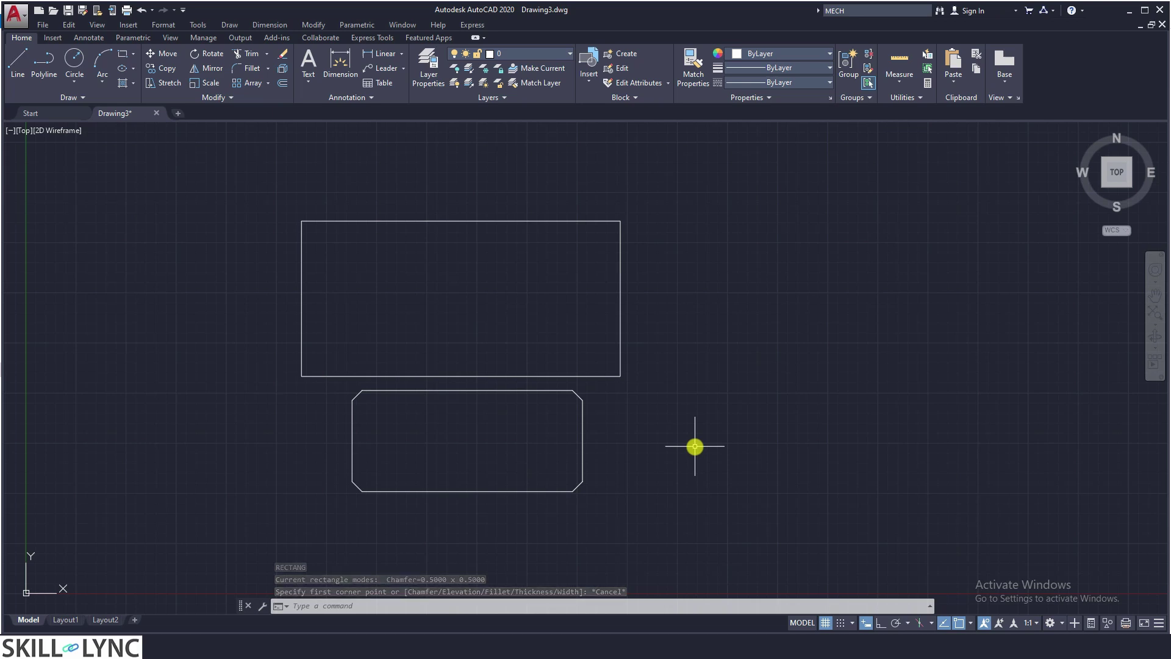
# Draw a rectangle with a 0.5 fillet radius to the right of the chamfered rectangle.
pyautogui.write('rec')
pyautogui.press('Return')
pyautogui.write('f')
pyautogui.press('Return')
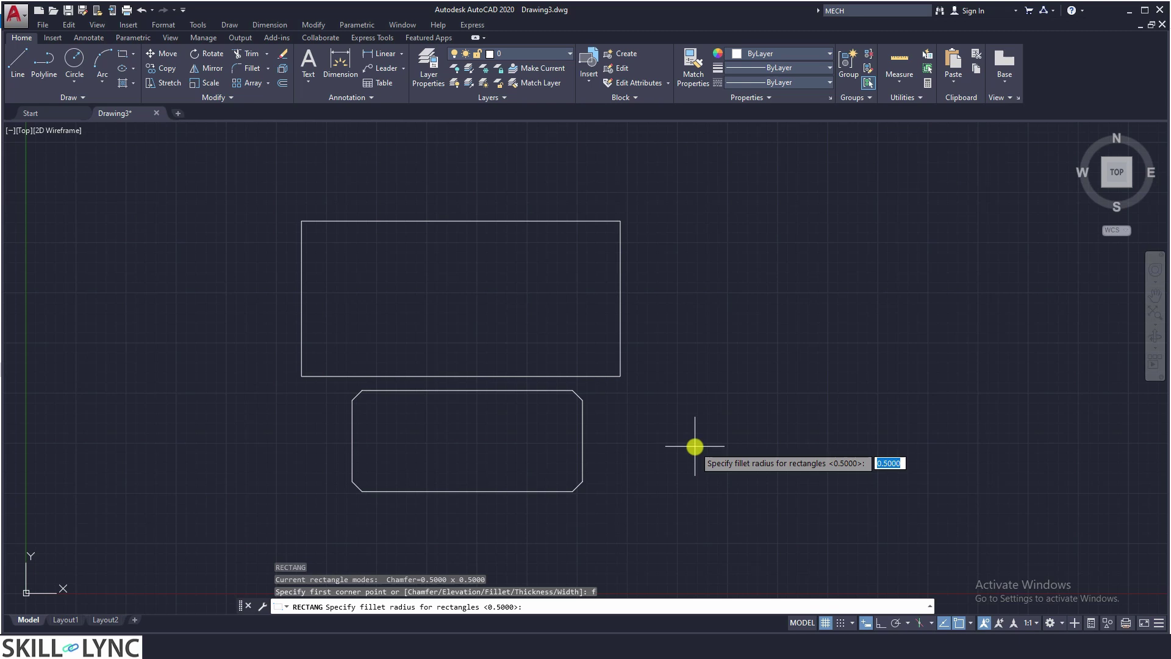
pyautogui.press('Return')
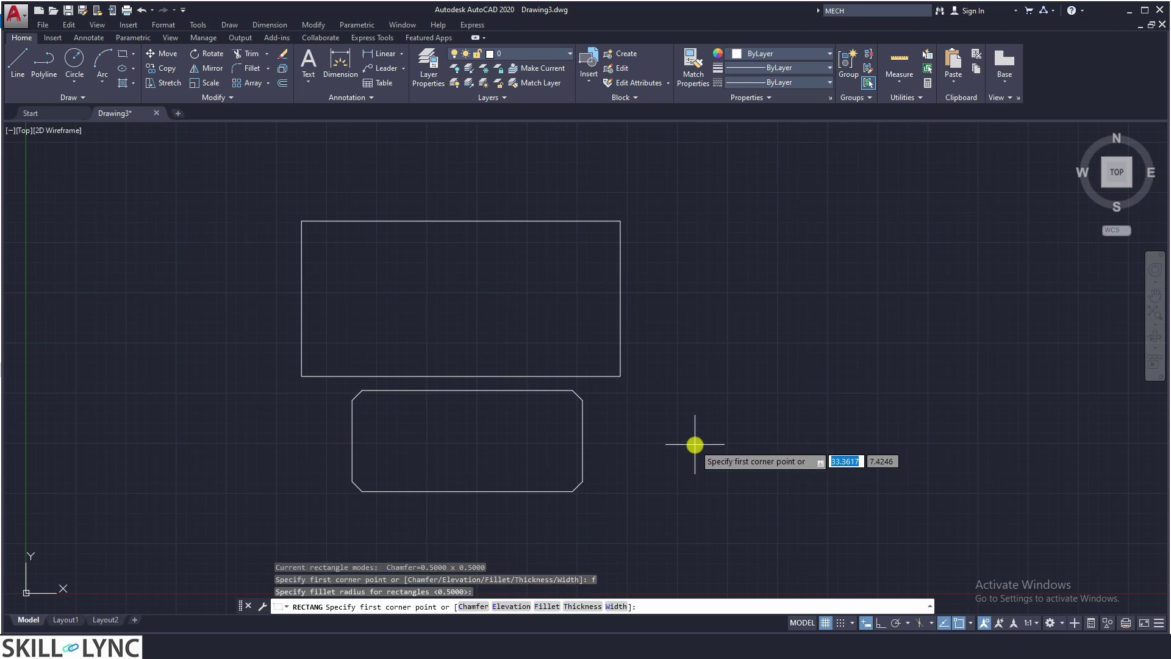
pyautogui.click(678, 479)
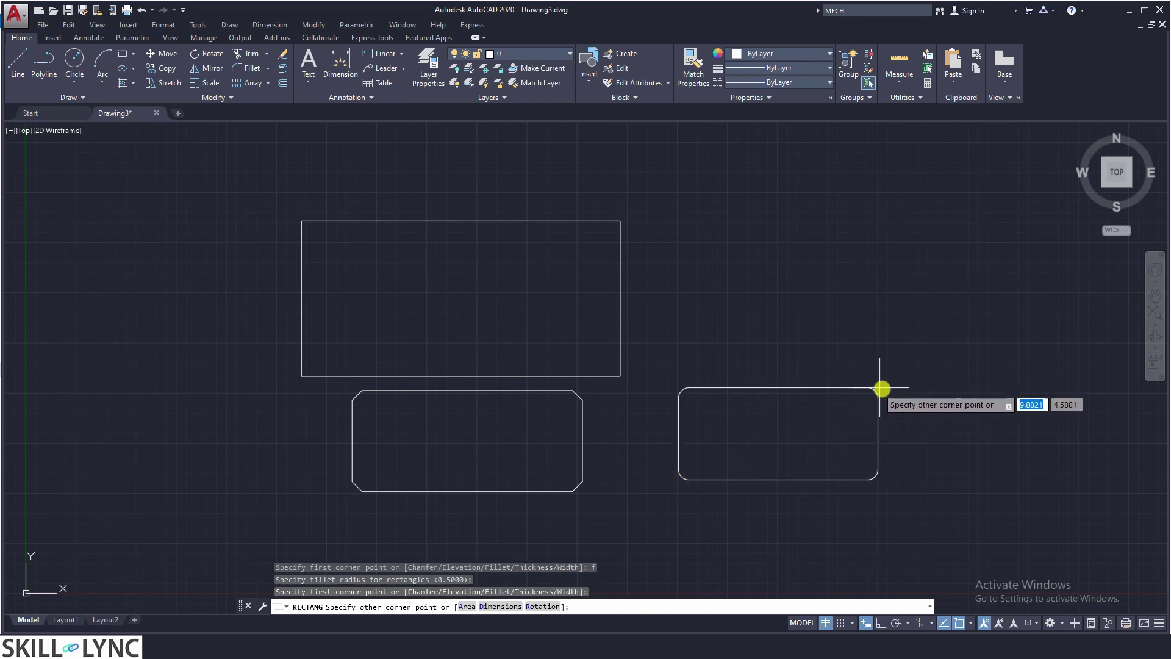
pyautogui.click(893, 361)
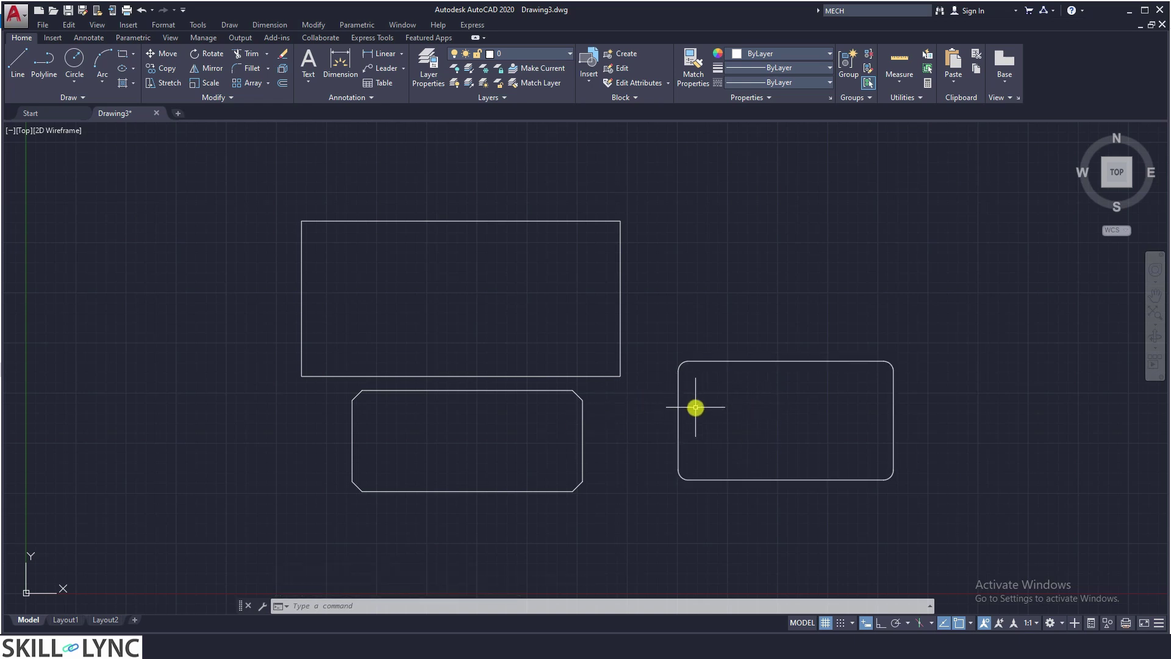
# Start another rectangle and set its elevation to 5 and its thickness to 2.
pyautogui.write('REC')
pyautogui.press('Return')
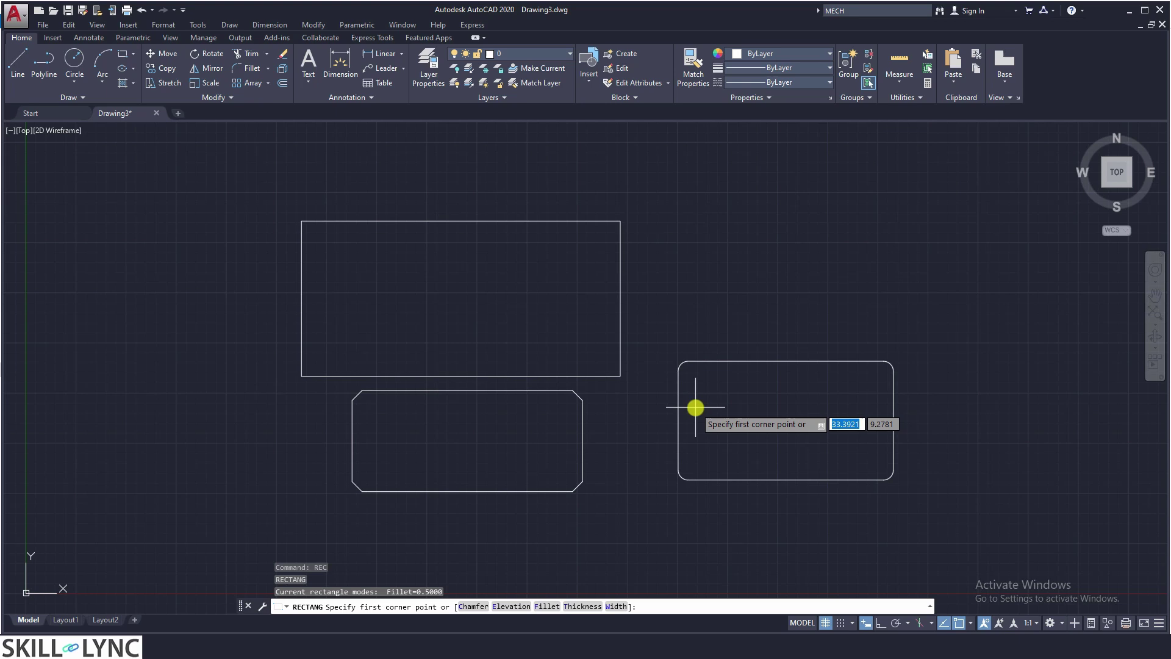
pyautogui.write('e')
pyautogui.press('Return')
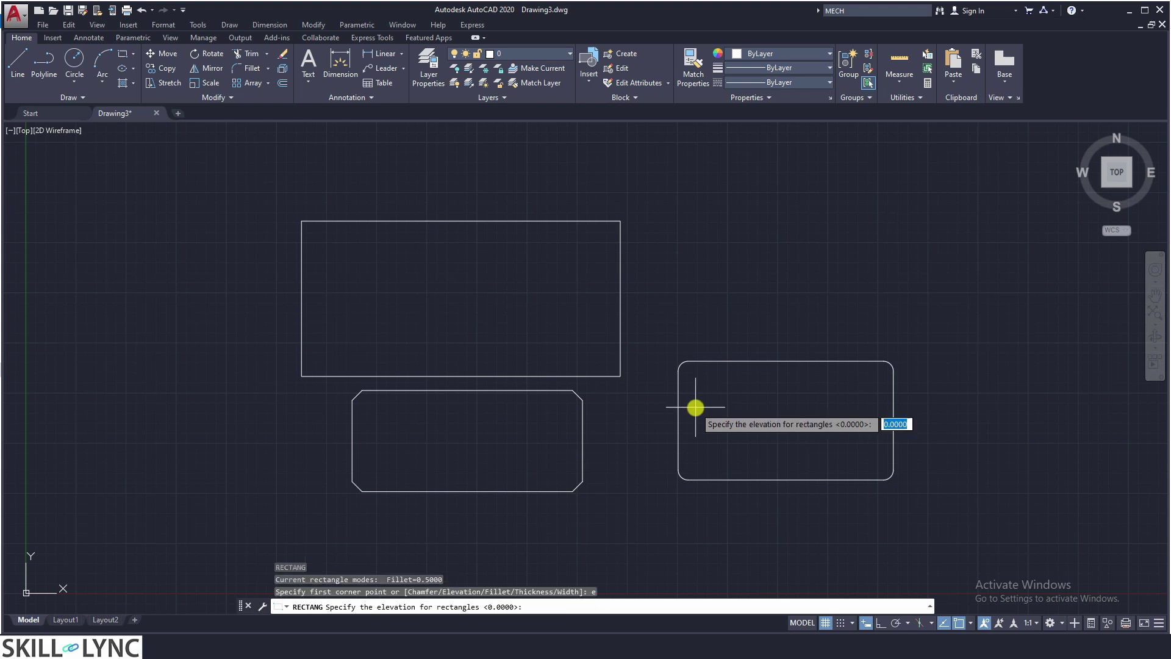
pyautogui.write('5')
pyautogui.press('Return')
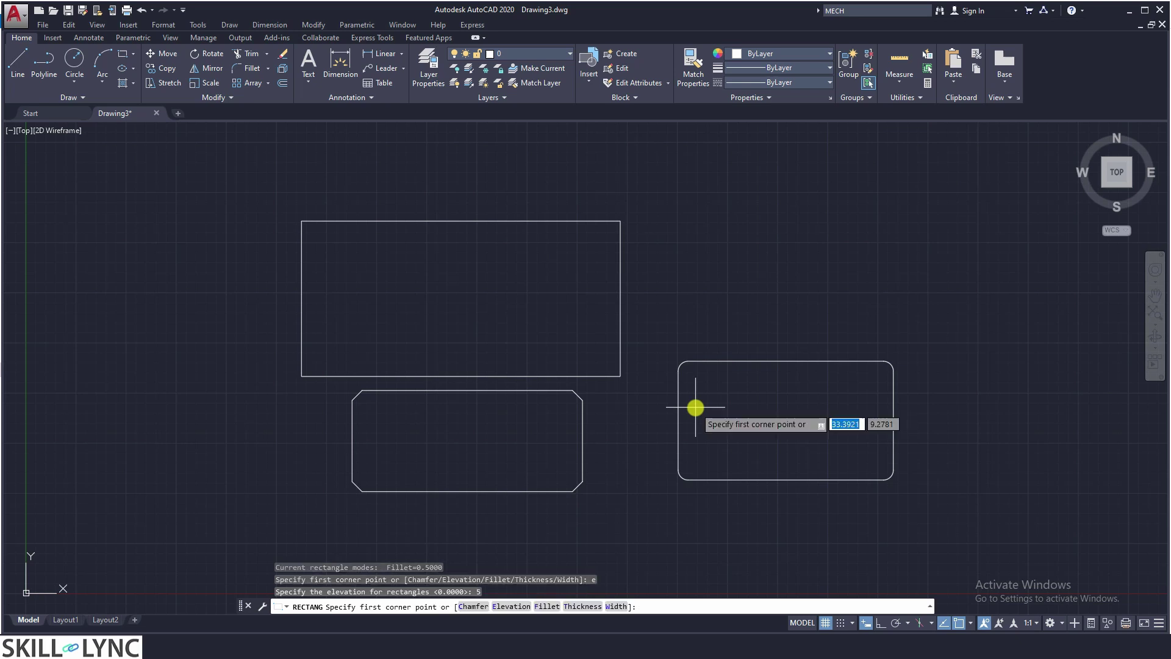
pyautogui.write('t')
pyautogui.press('Return')
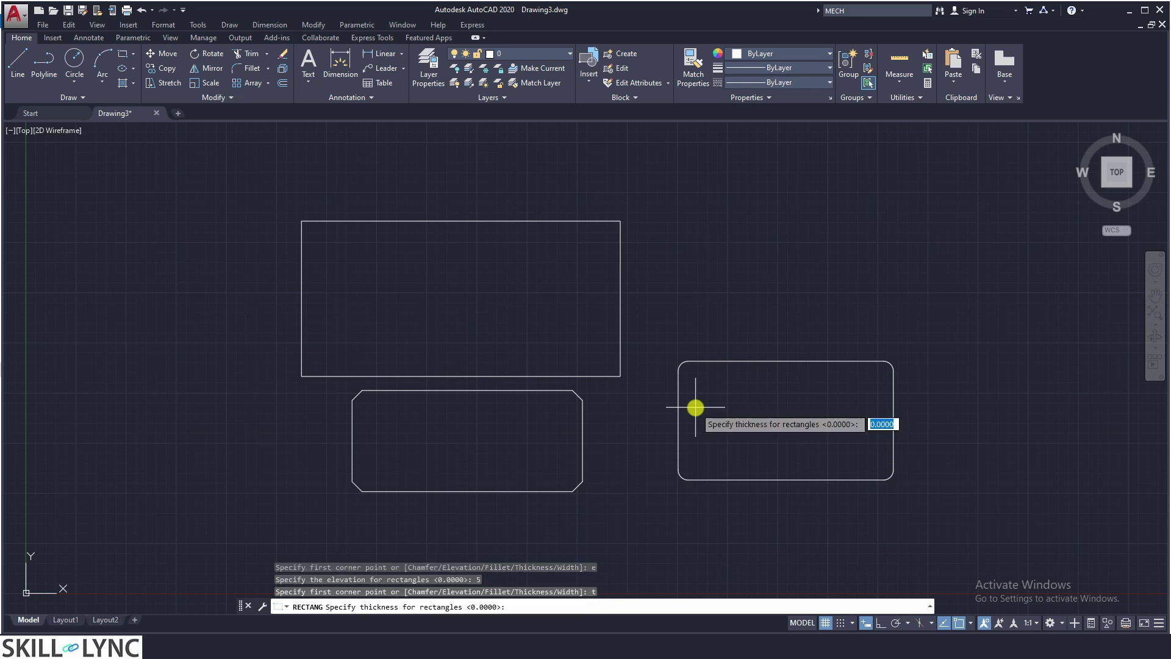
pyautogui.write('2')
pyautogui.press('Return')
# Set the rectangle line width to 1.2 and draw the rectangle above and to the right of the existing ones.
pyautogui.write('w')
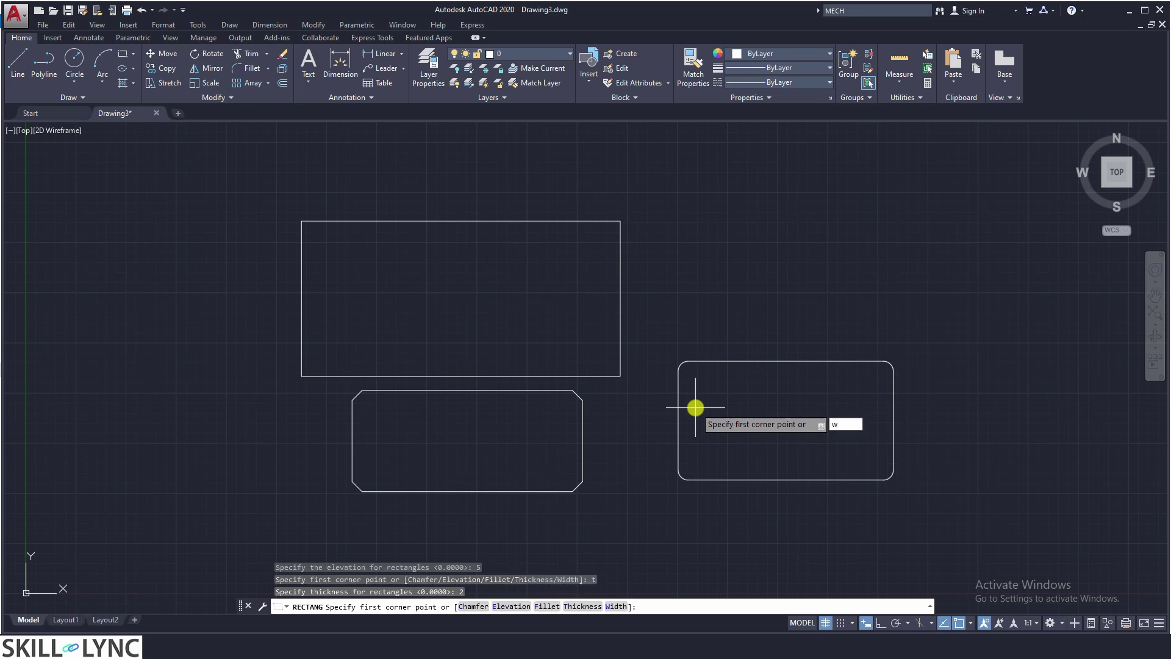
pyautogui.press('Return')
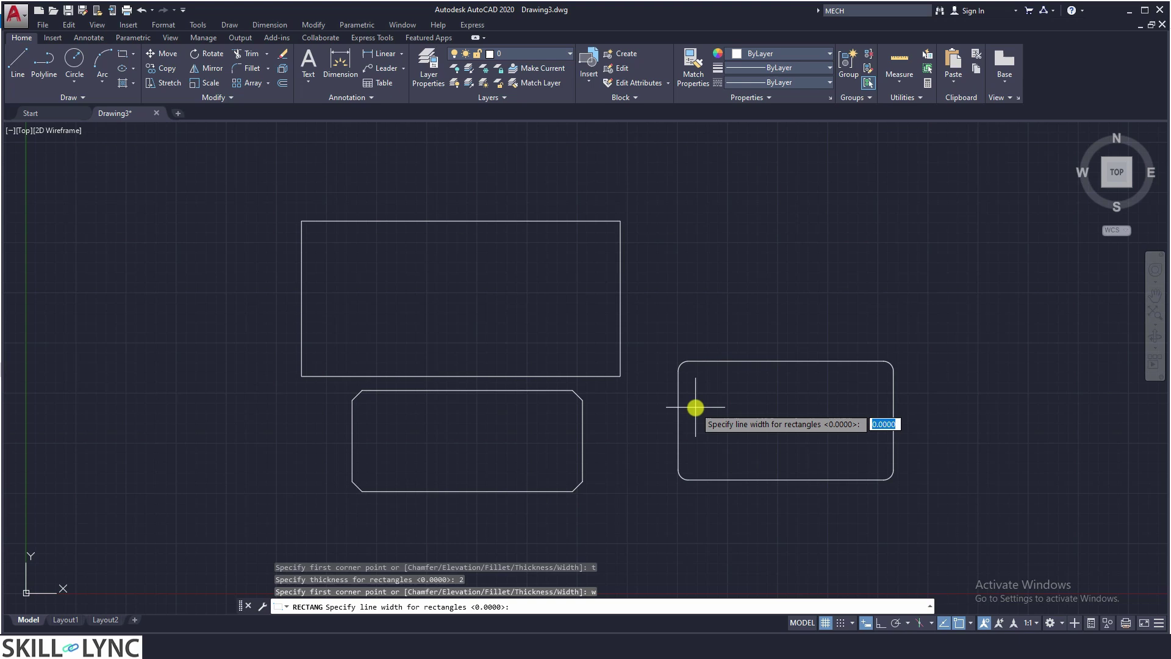
pyautogui.write('1.2')
pyautogui.press('Return')
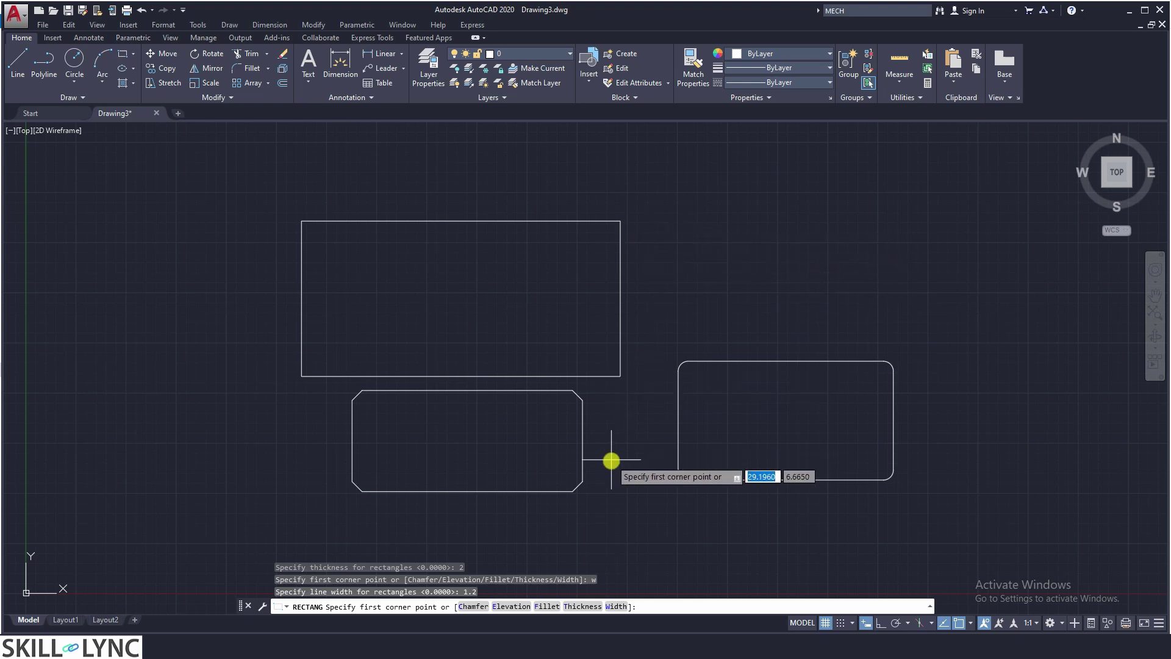
pyautogui.scroll(-3, 580, 508)
pyautogui.click(702, 299)
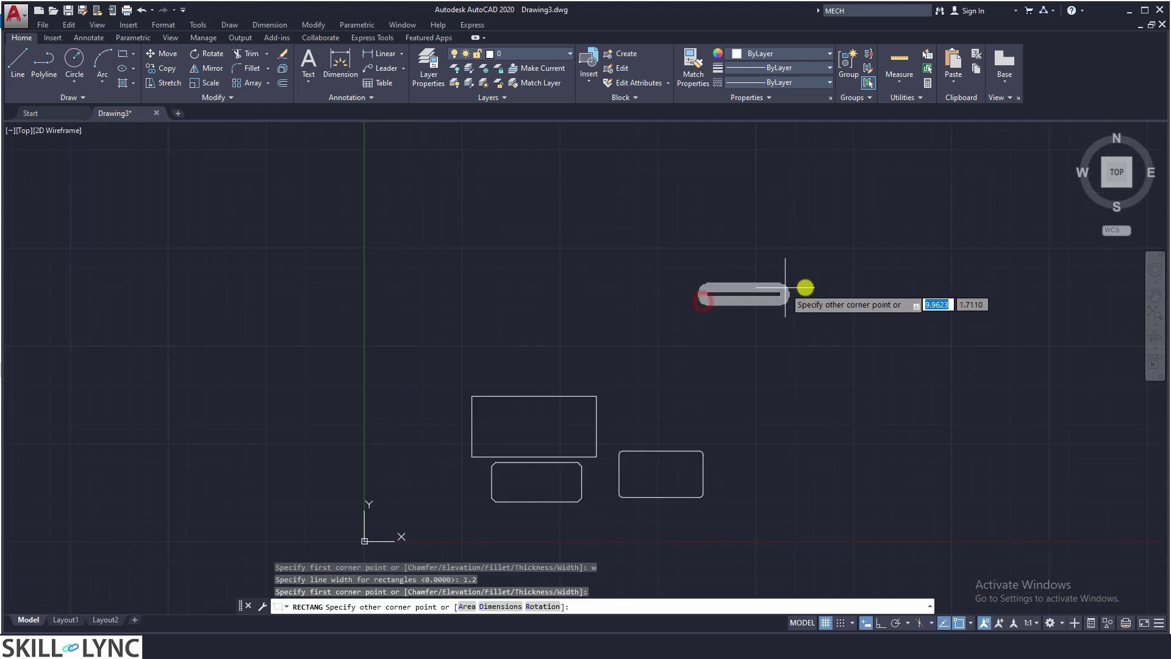
pyautogui.click(925, 215)
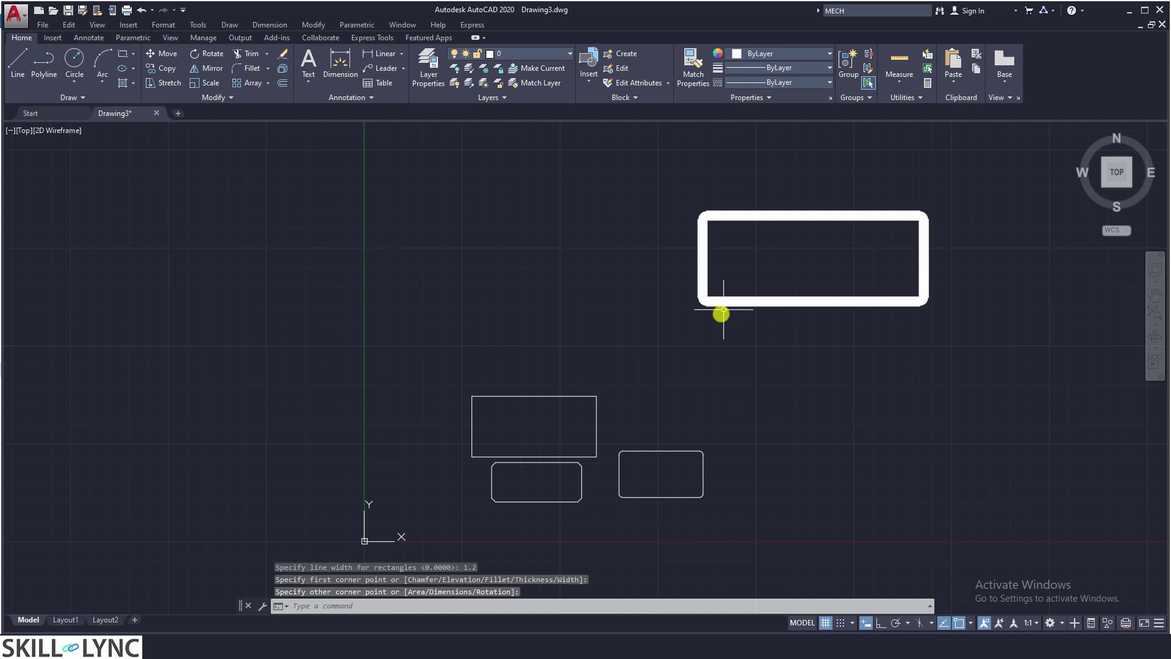
# Examine the wide rectangle's elevation and thickness in the front view and by orbiting to an angled 3D view.
pyautogui.click(1114, 174)
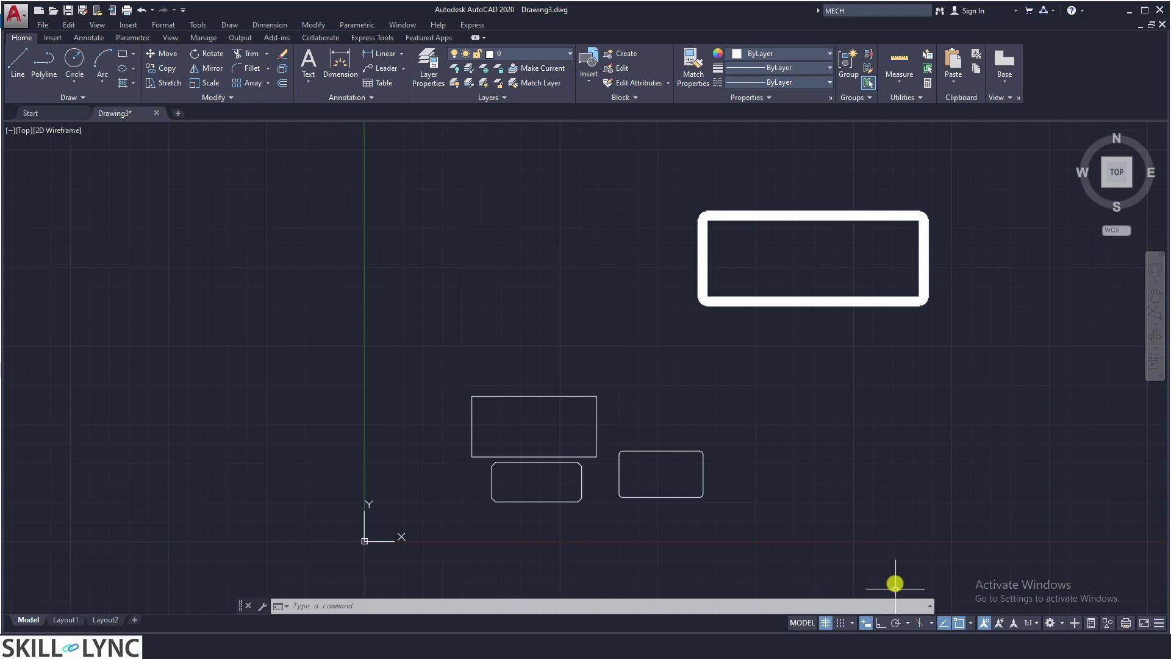
pyautogui.click(928, 605)
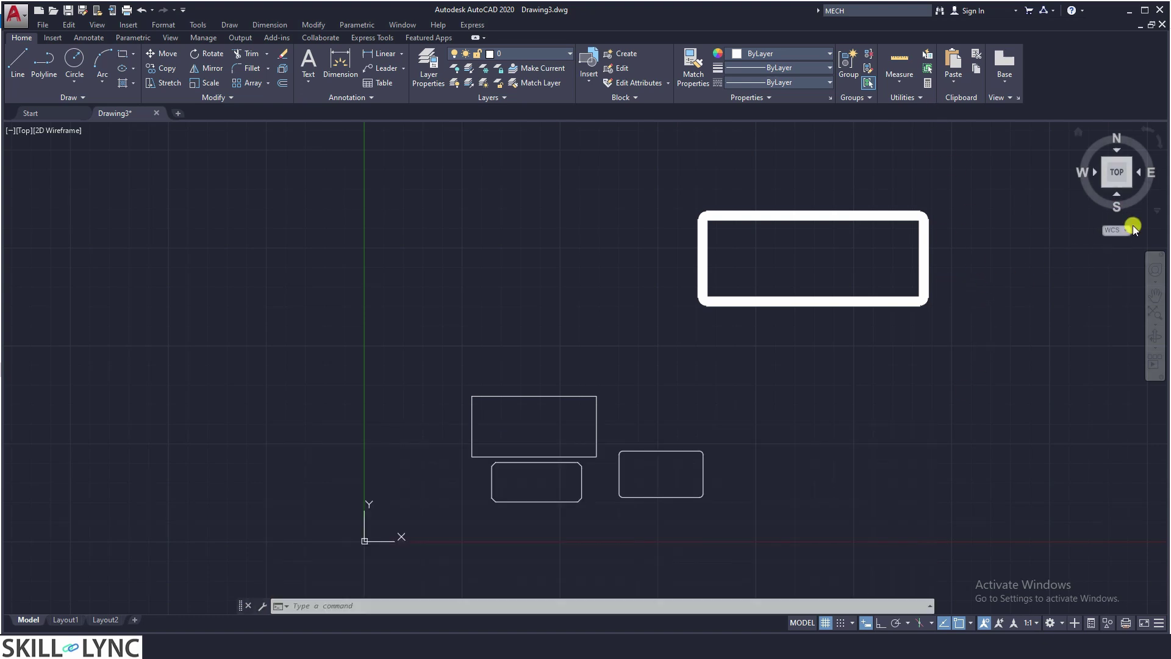
pyautogui.click(1117, 195)
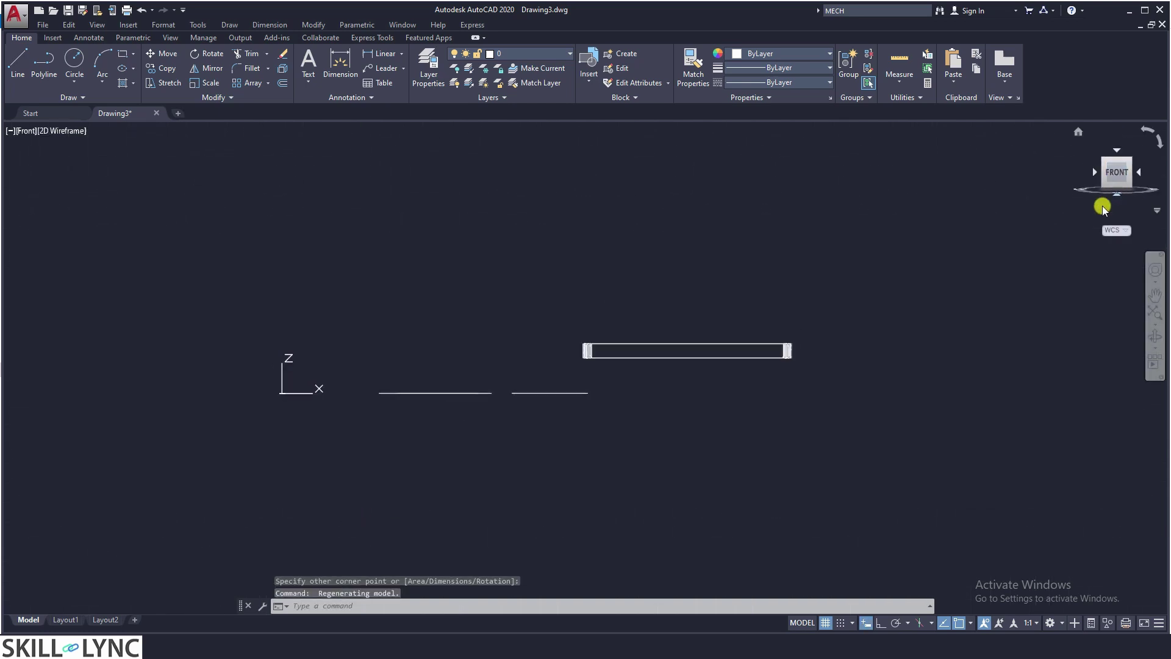
pyautogui.scroll(6, 669, 368)
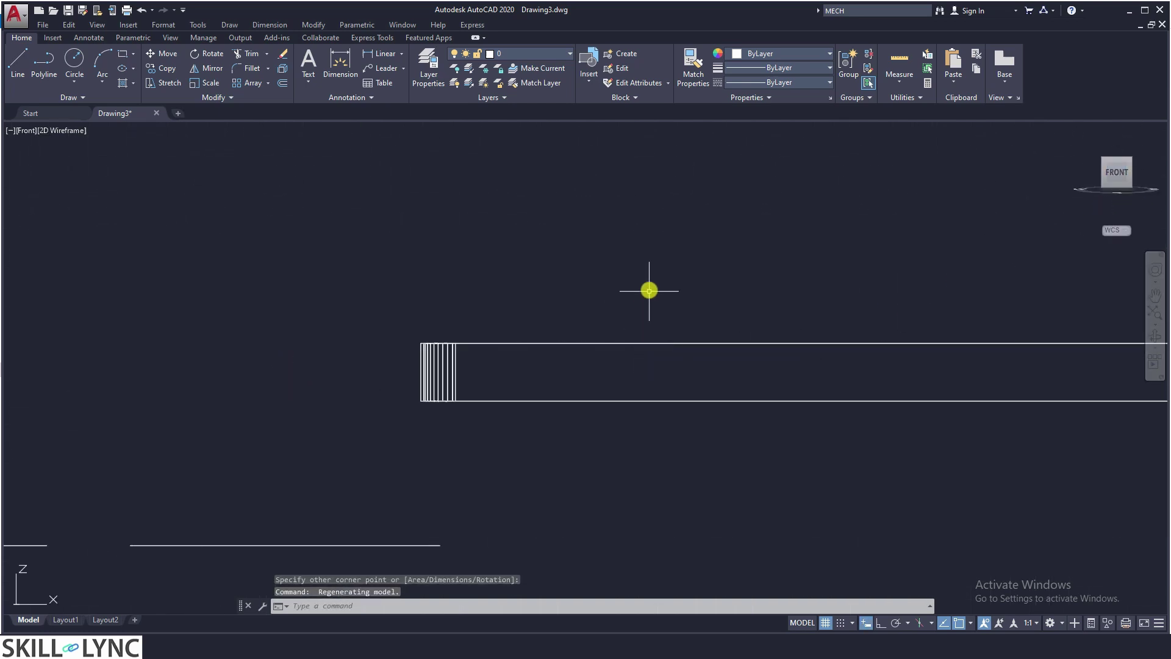
pyautogui.moveTo(649, 289)
pyautogui.mouseDown(button='middle')
pyautogui.moveTo(561, 343)
pyautogui.moveTo(390, 343)
pyautogui.mouseUp(button='middle')
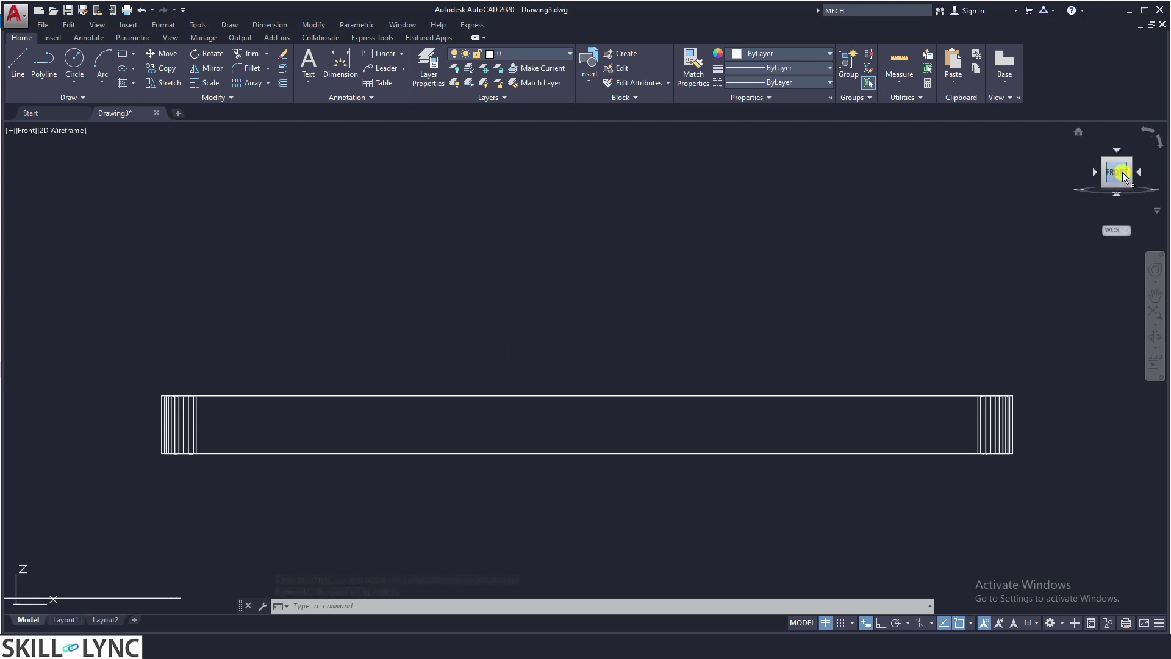
pyautogui.moveTo(1024, 314); pyautogui.dragTo(1006, 327, button='middle')
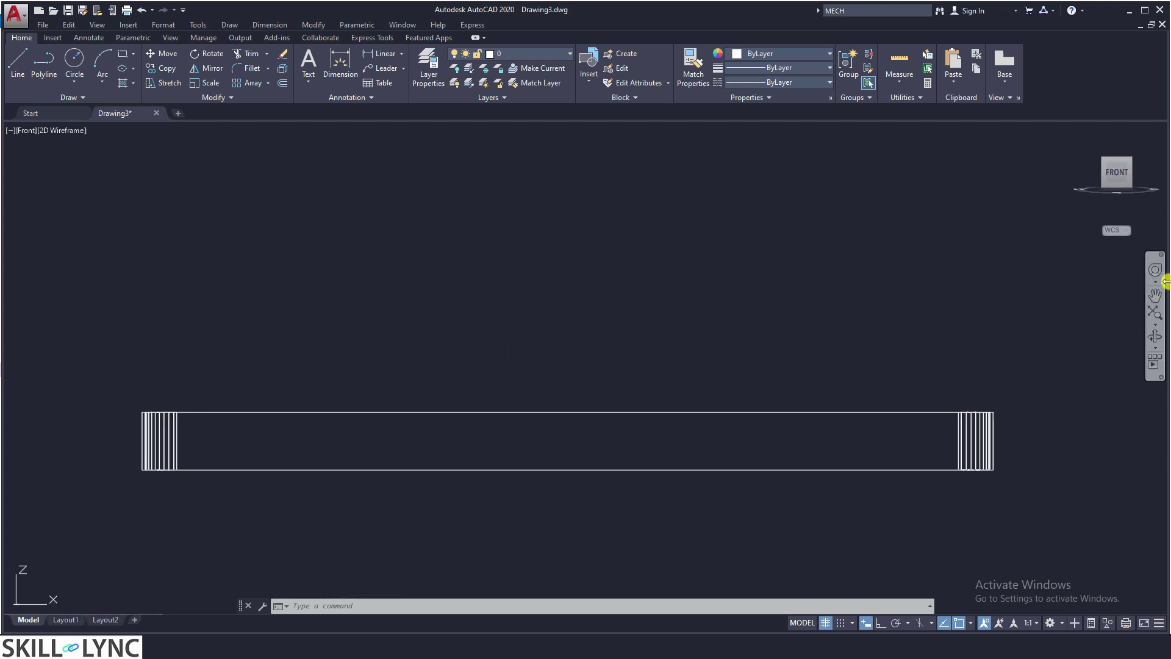
pyautogui.click(1154, 337)
pyautogui.moveTo(920, 363); pyautogui.dragTo(659, 478)
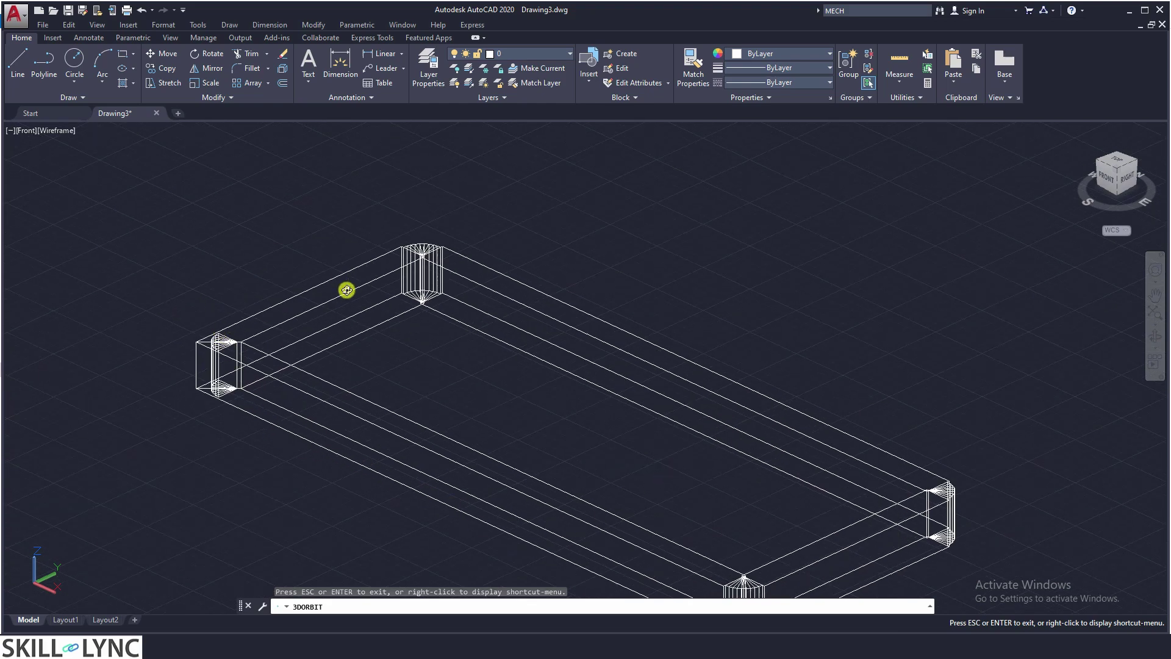
# Review the elevation, thickness and width entries in the command history and exit the orbit.
pyautogui.click(928, 608)
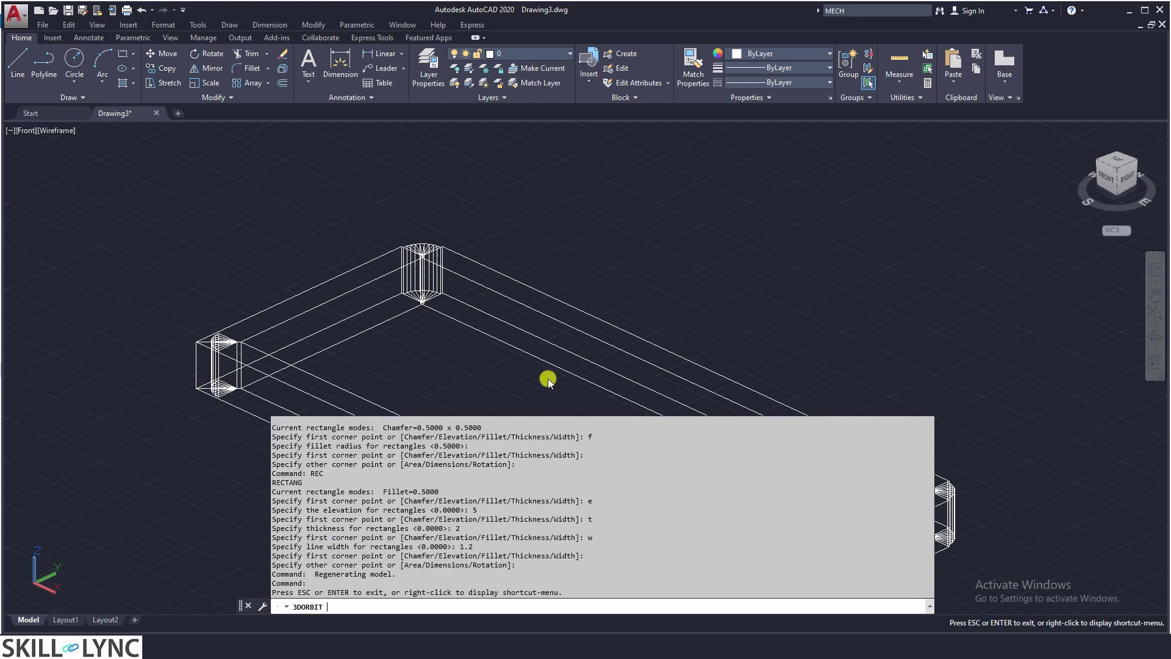
pyautogui.moveTo(547, 378); pyautogui.dragTo(548, 382)
pyautogui.press('Escape')
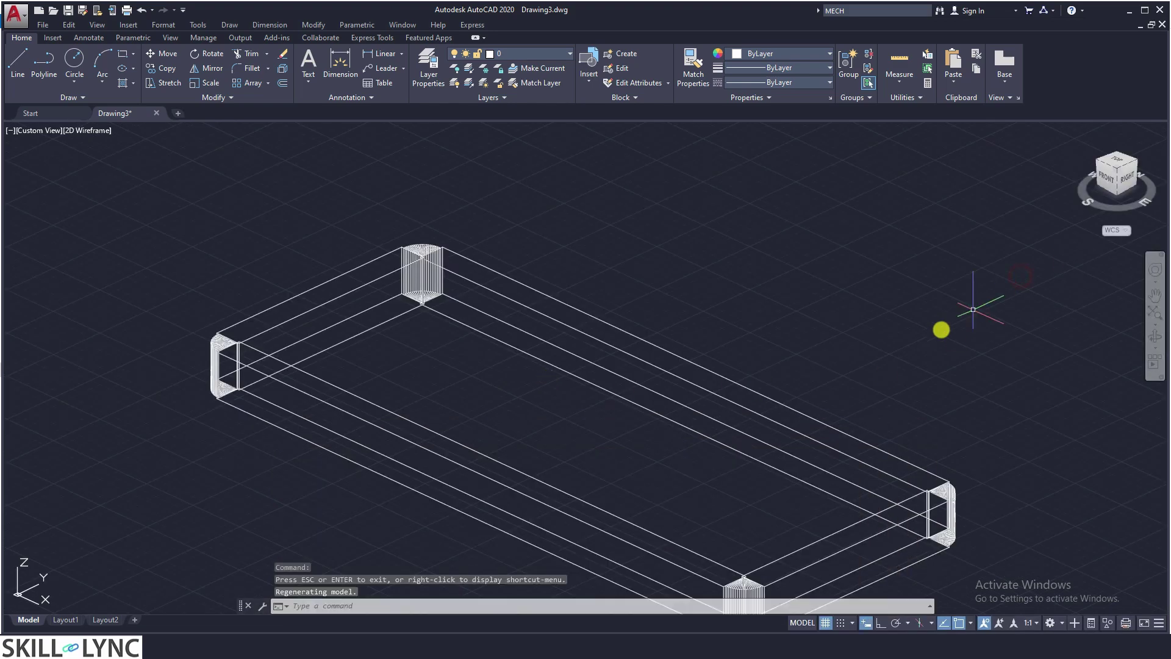
# Return to the top view and delete the wide-line rectangle.
pyautogui.click(1116, 161)
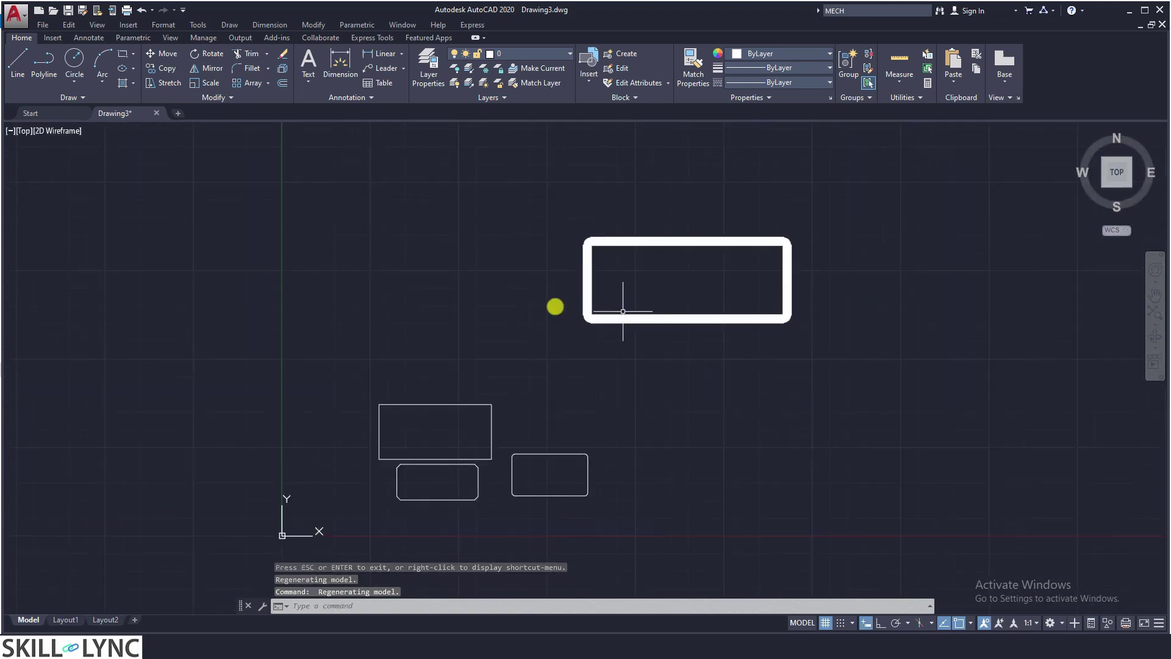
pyautogui.click(551, 197)
pyautogui.click(841, 360)
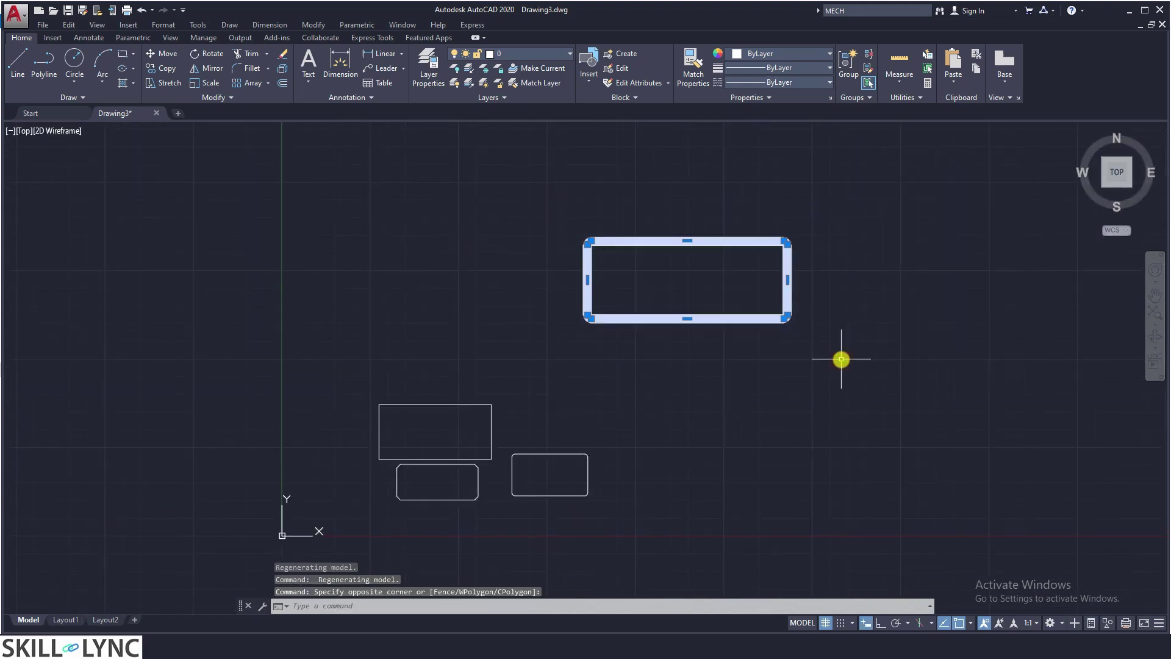
pyautogui.press('Delete')
# Start the Rectangle command and reset both chamfer distances and the fillet radius to 0.
pyautogui.write('rec')
pyautogui.press('Return')
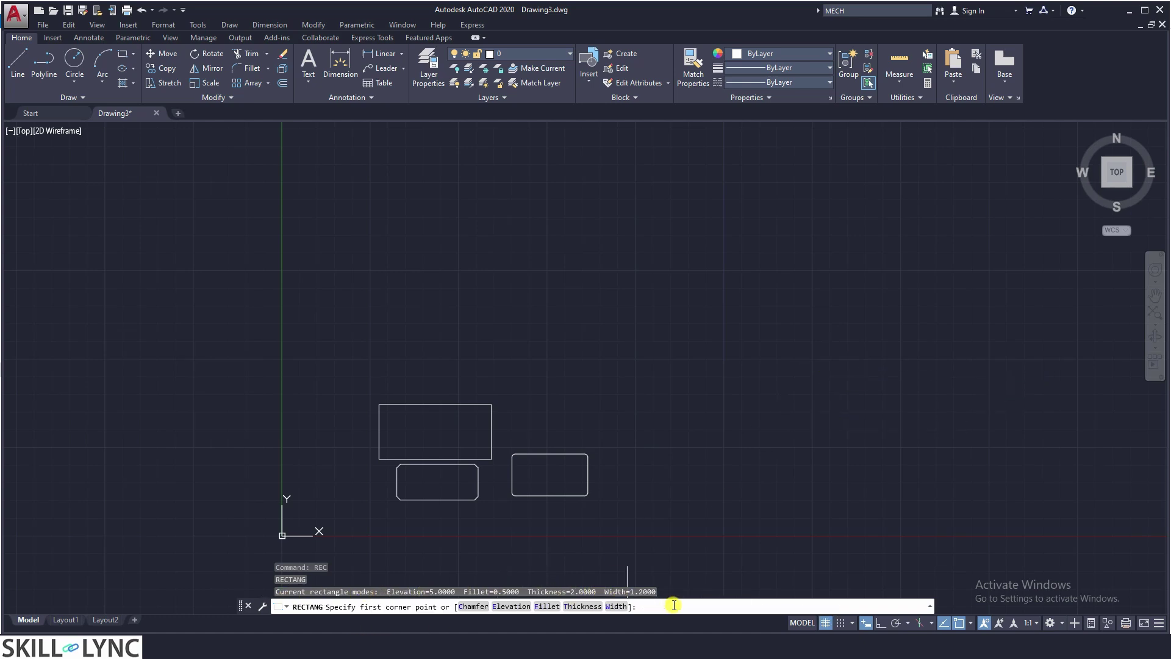
pyautogui.write('c')
pyautogui.press('Return')
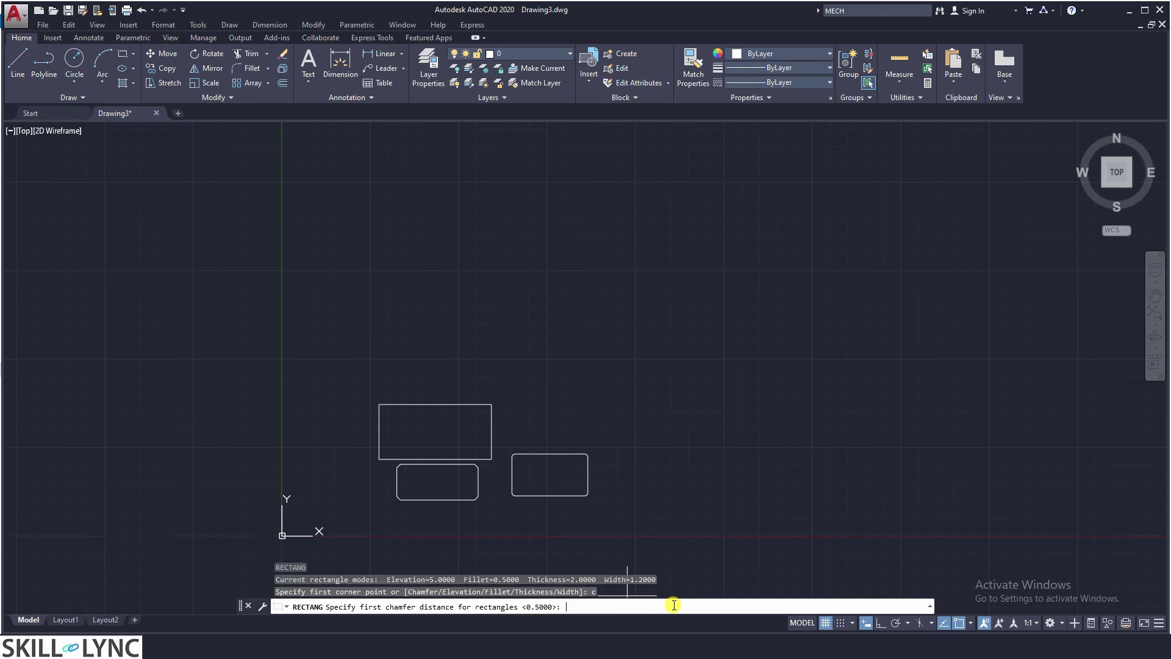
pyautogui.write('0')
pyautogui.press('Return')
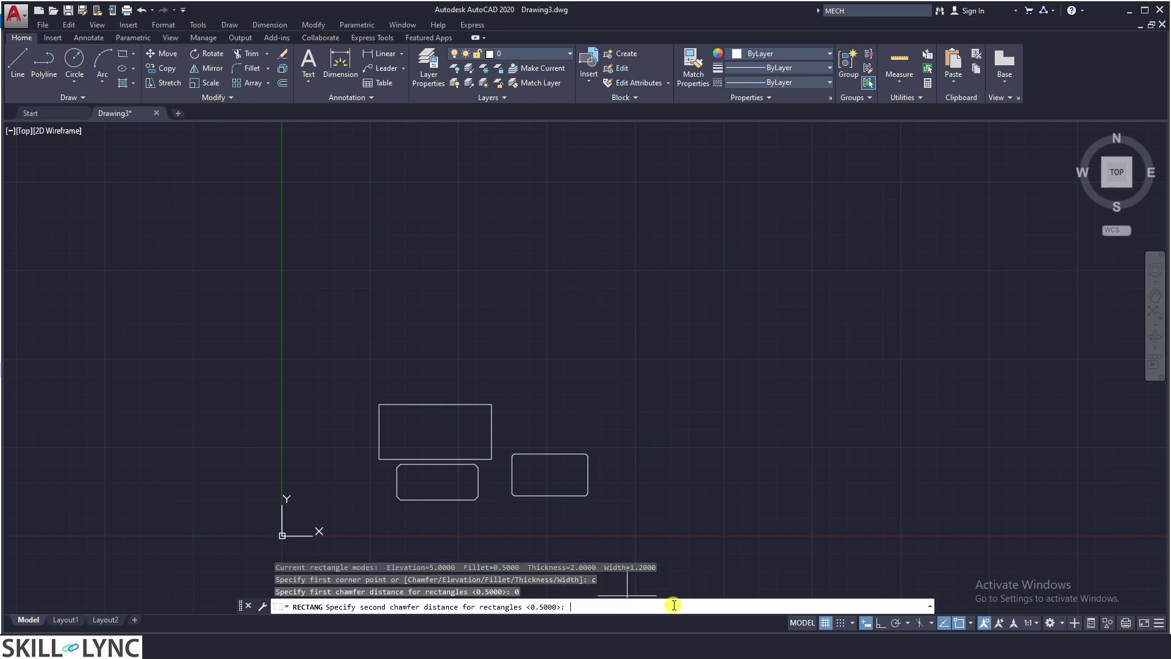
pyautogui.write('0')
pyautogui.press('Return')
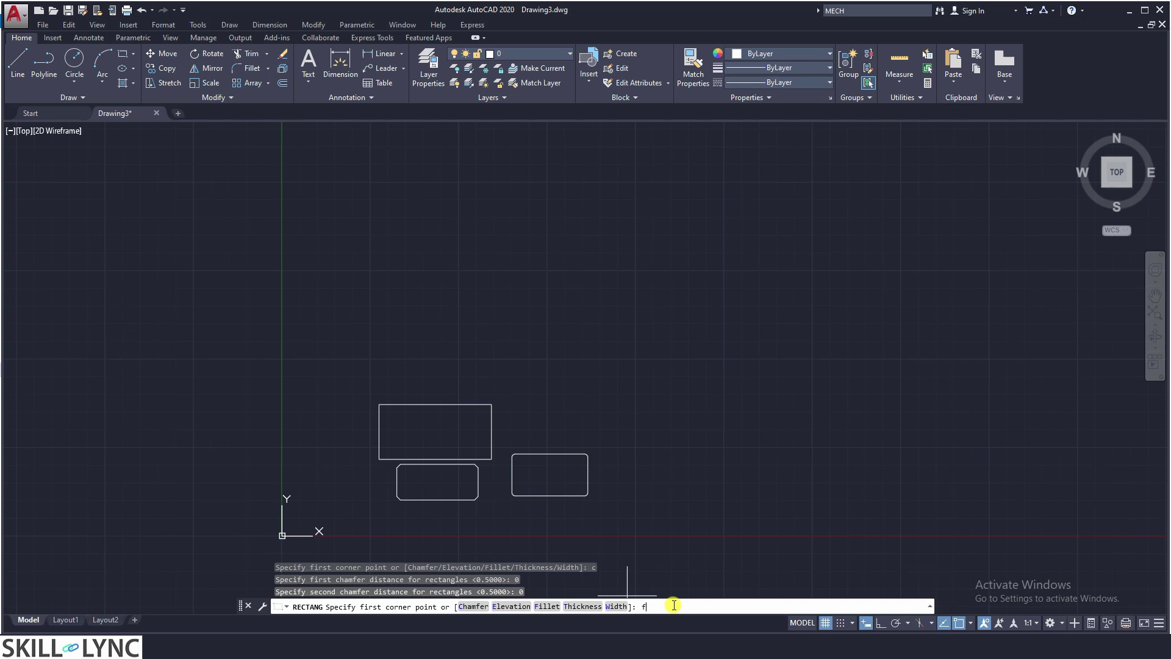
pyautogui.press('Return')
pyautogui.press('Return')
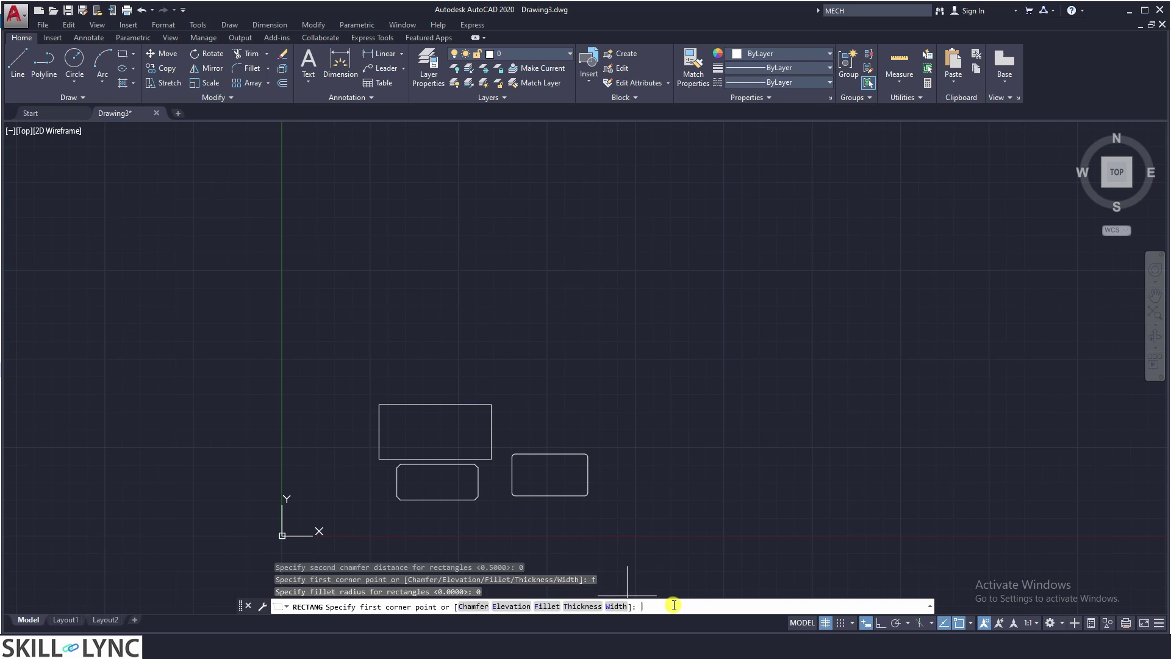
# Reset the rectangle elevation and thickness to 0.
pyautogui.write('e')
pyautogui.press('Return')
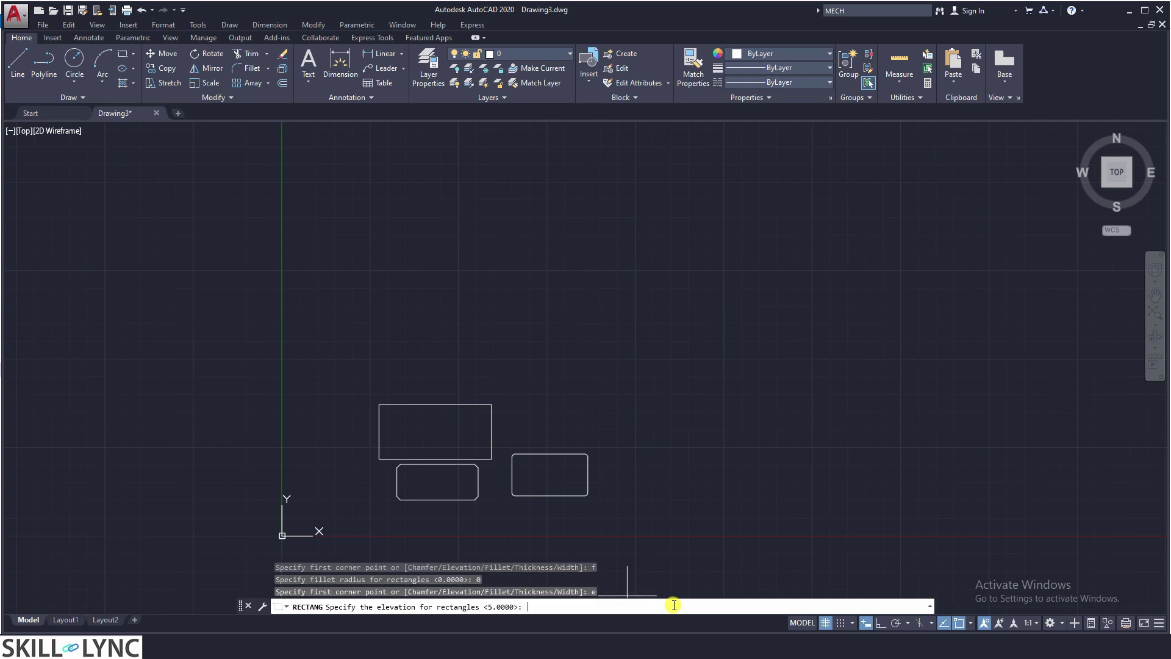
pyautogui.write('0')
pyautogui.press('Return')
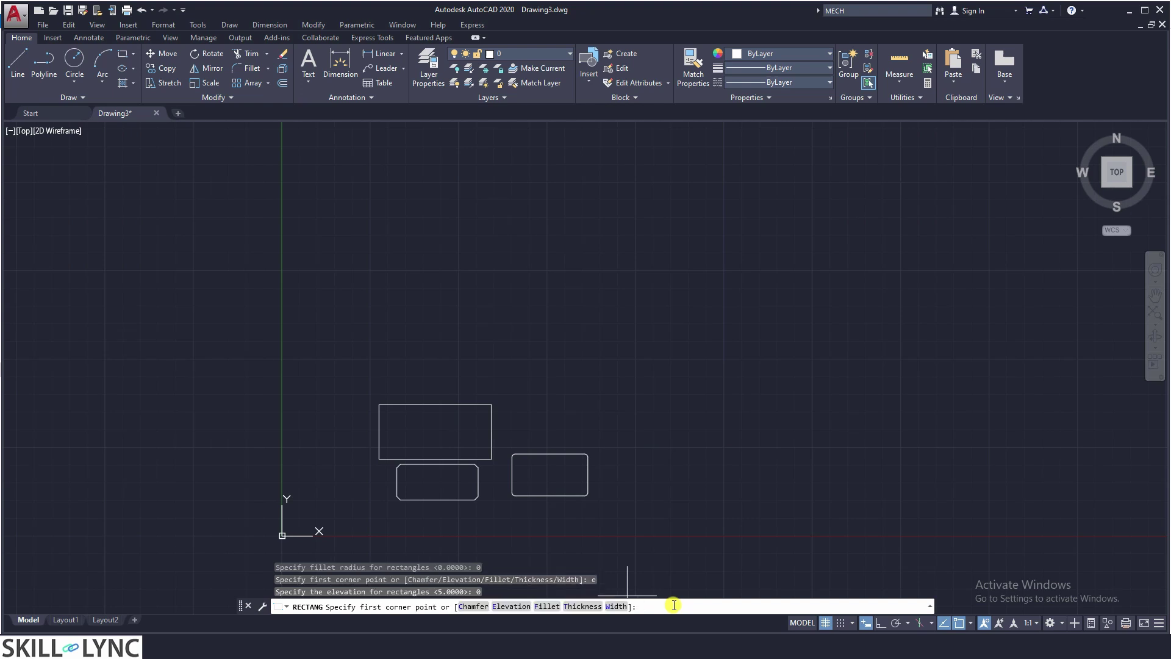
pyautogui.write('t')
pyautogui.press('Return')
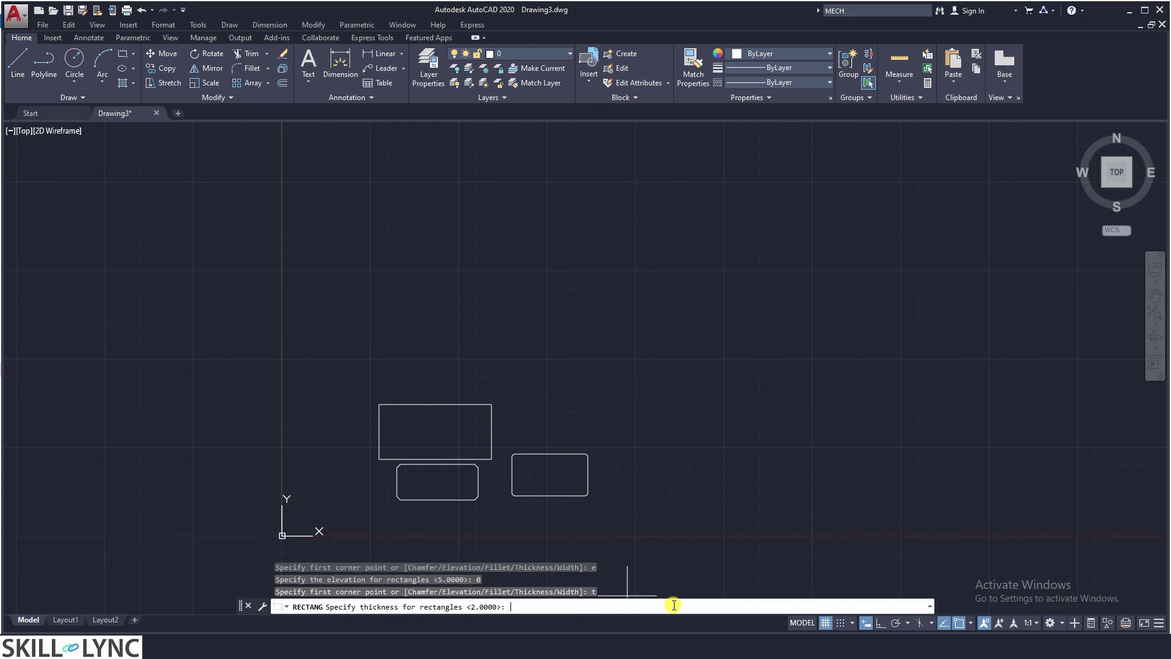
pyautogui.press('Return')
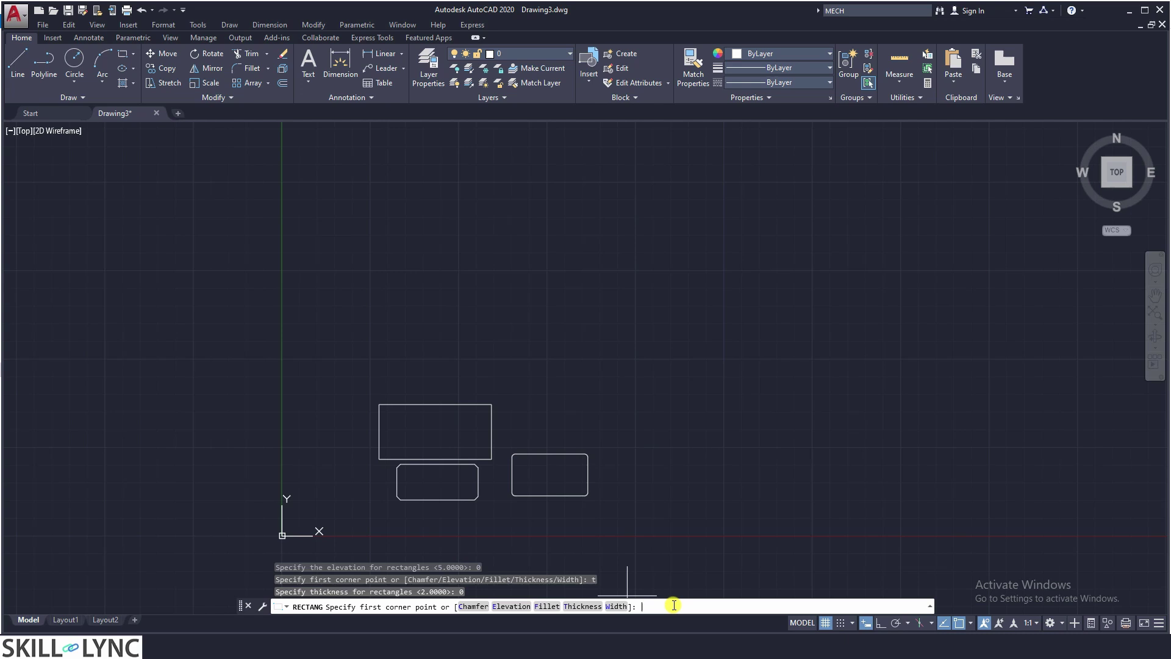
# Set the rectangle line width to 1 and draw a large rectangle to the right of the three existing ones.
pyautogui.write('w')
pyautogui.press('Return')
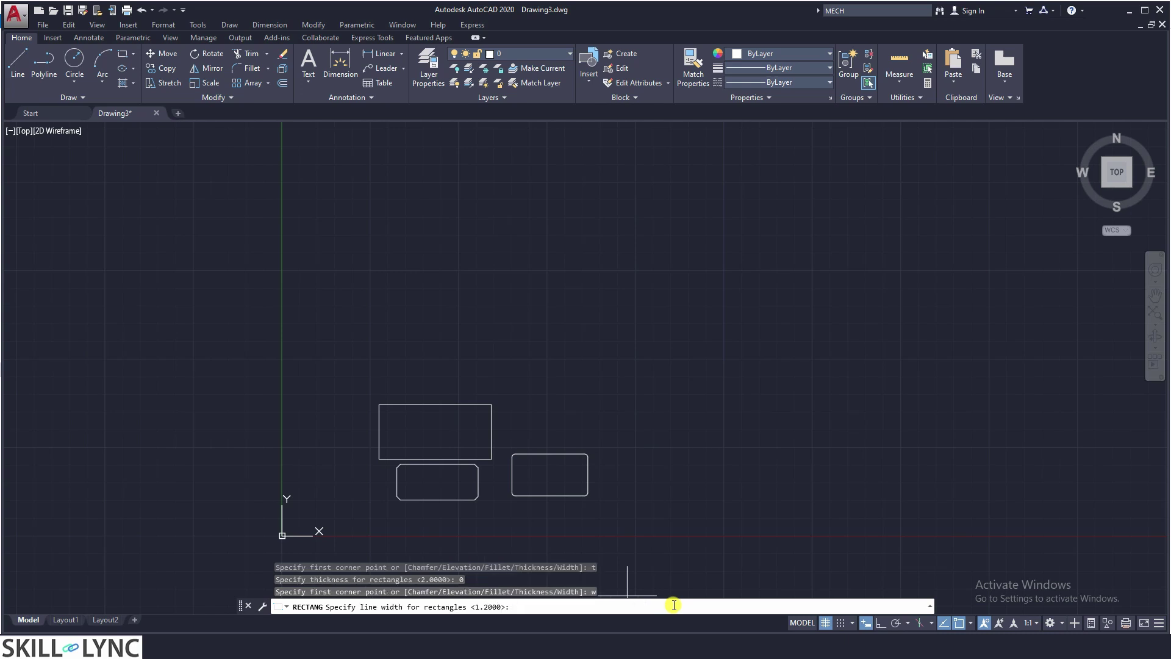
pyautogui.write('1')
pyautogui.press('Return')
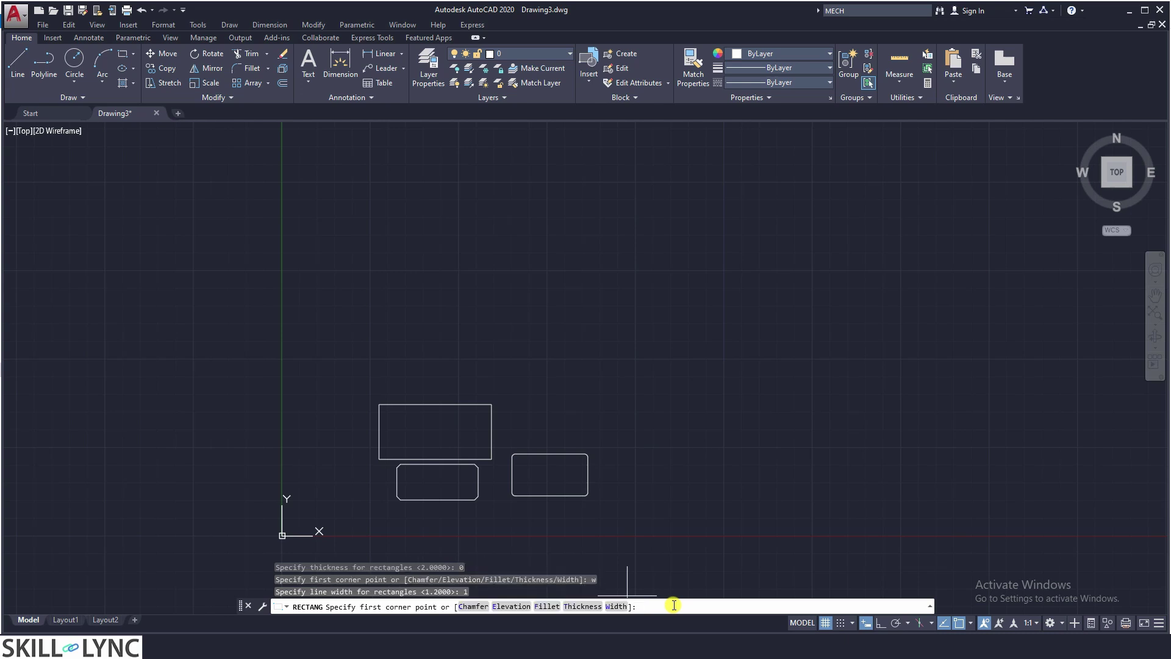
pyautogui.press('Escape')
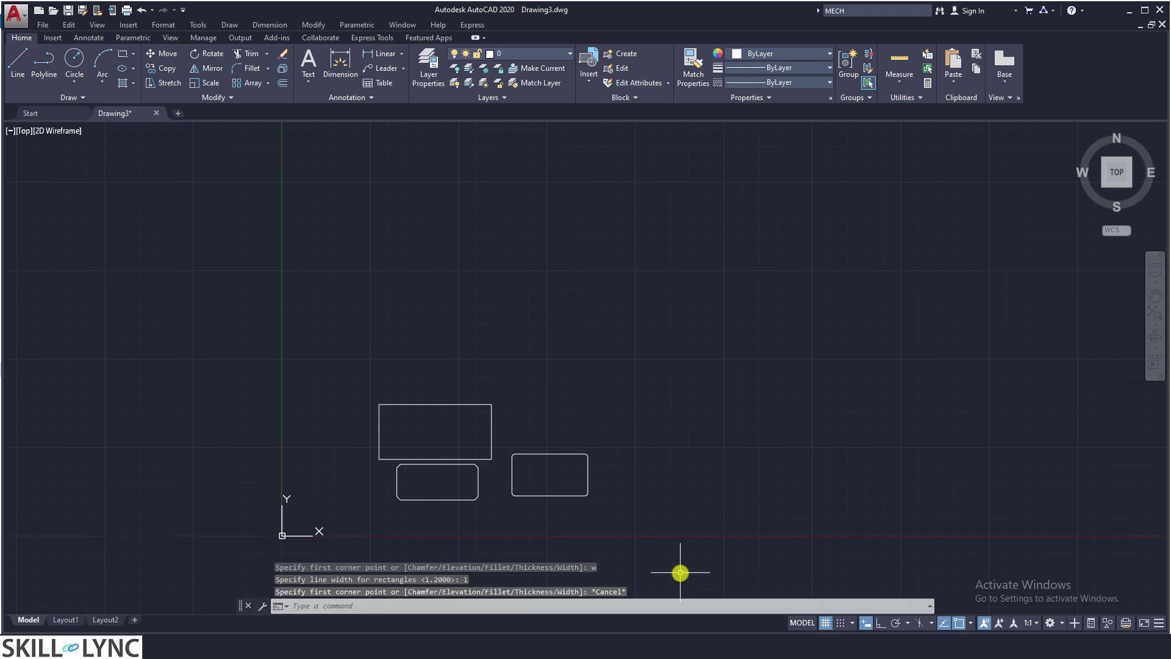
pyautogui.write('rec')
pyautogui.press('Return')
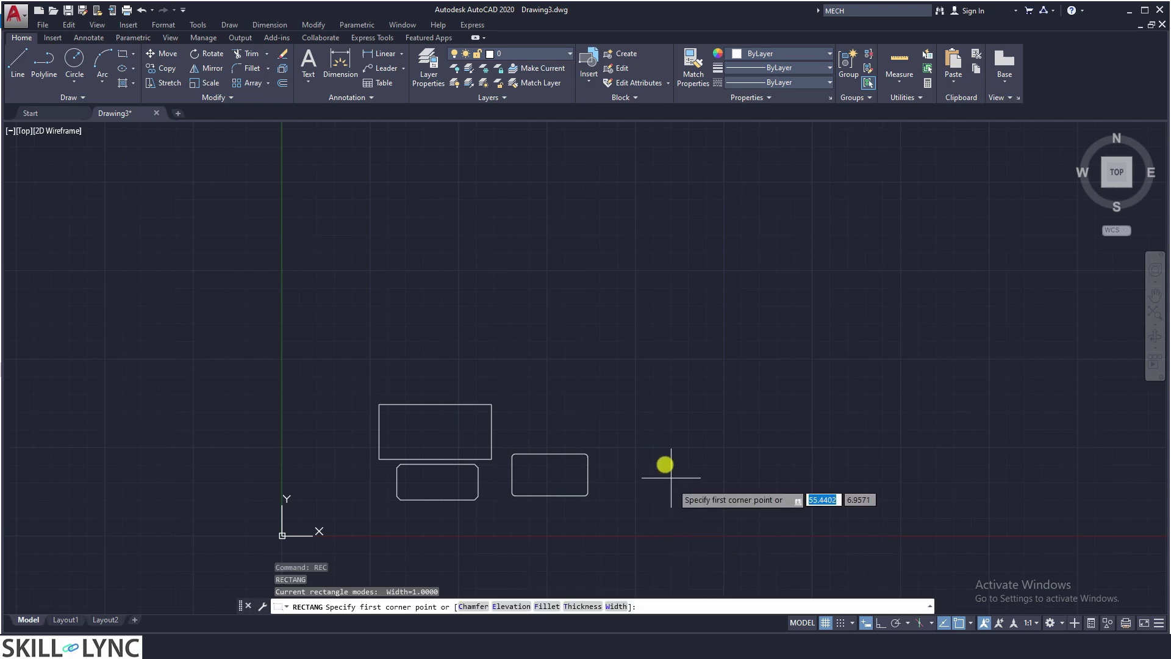
pyautogui.click(662, 466)
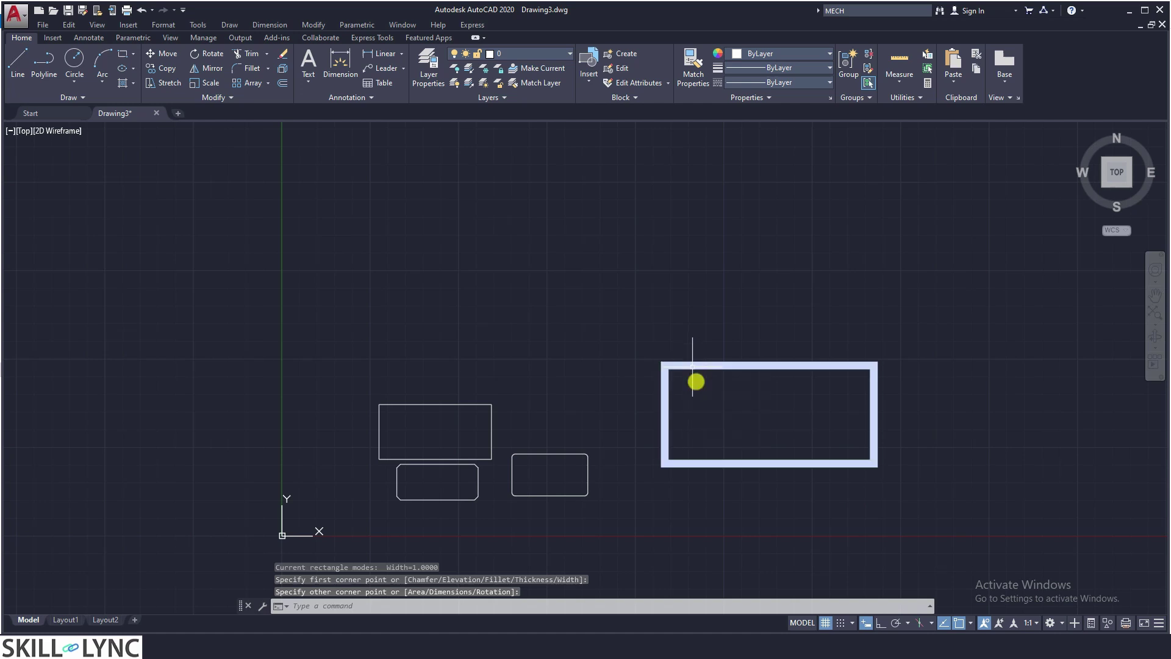
# Reset the rectangle line width to 0 and draw a rectangle about 31 units wide above the wide-line one.
pyautogui.write('re')
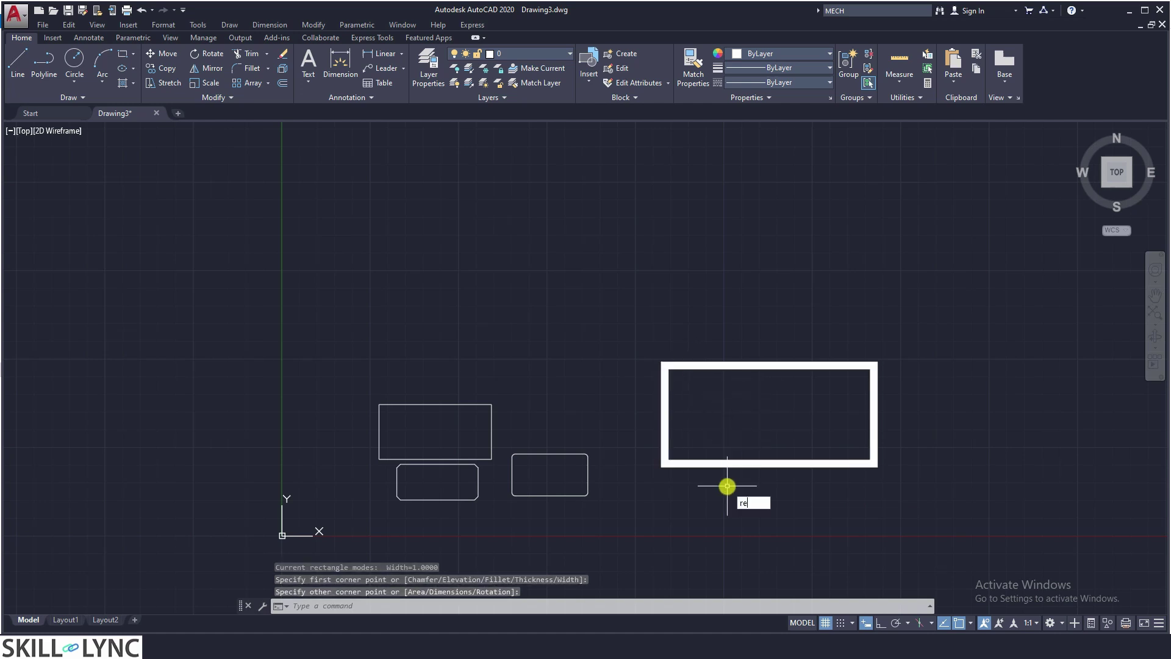
pyautogui.write('c')
pyautogui.press('Return')
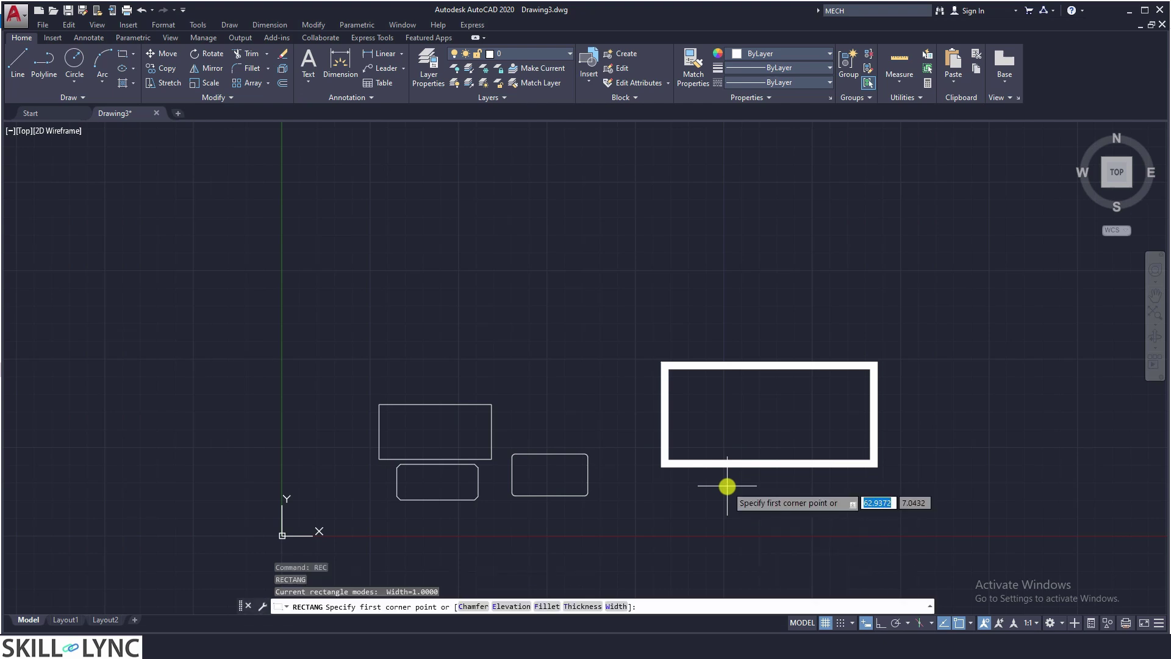
pyautogui.write('w')
pyautogui.press('Return')
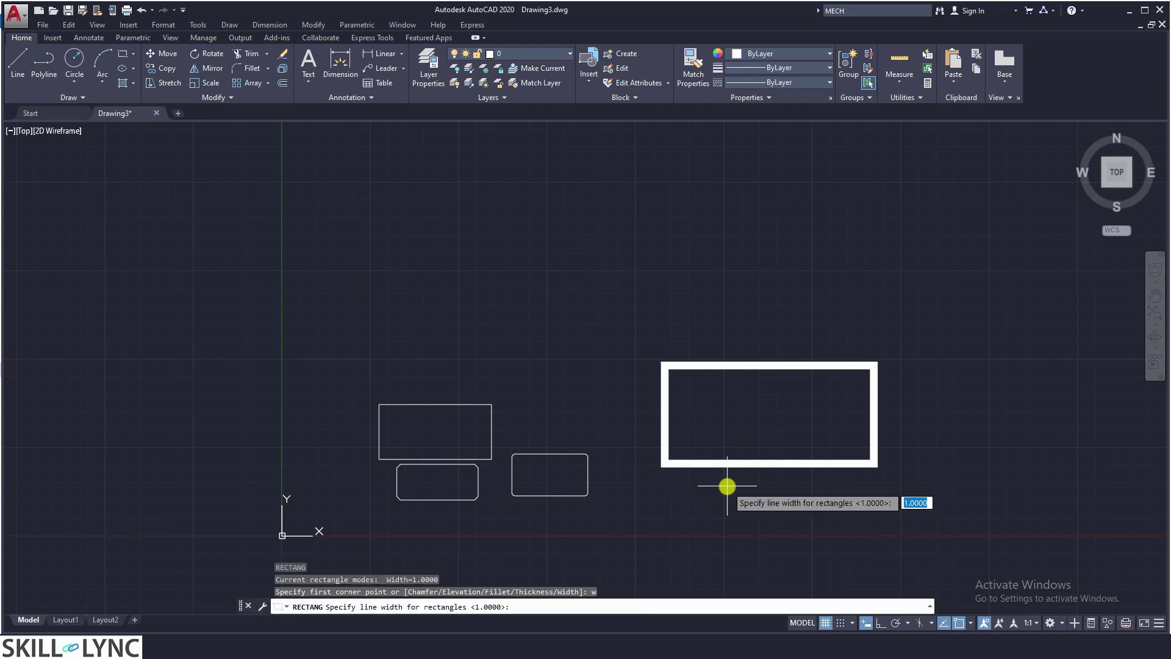
pyautogui.write('0')
pyautogui.press('Return')
pyautogui.click(565, 237)
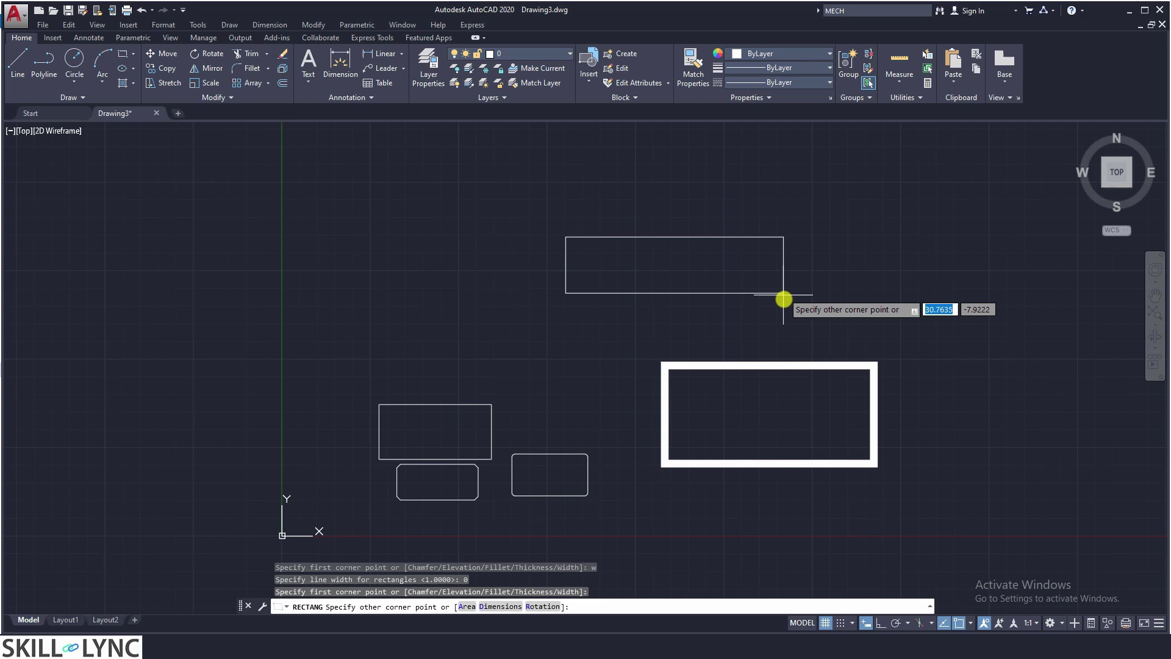
pyautogui.click(785, 299)
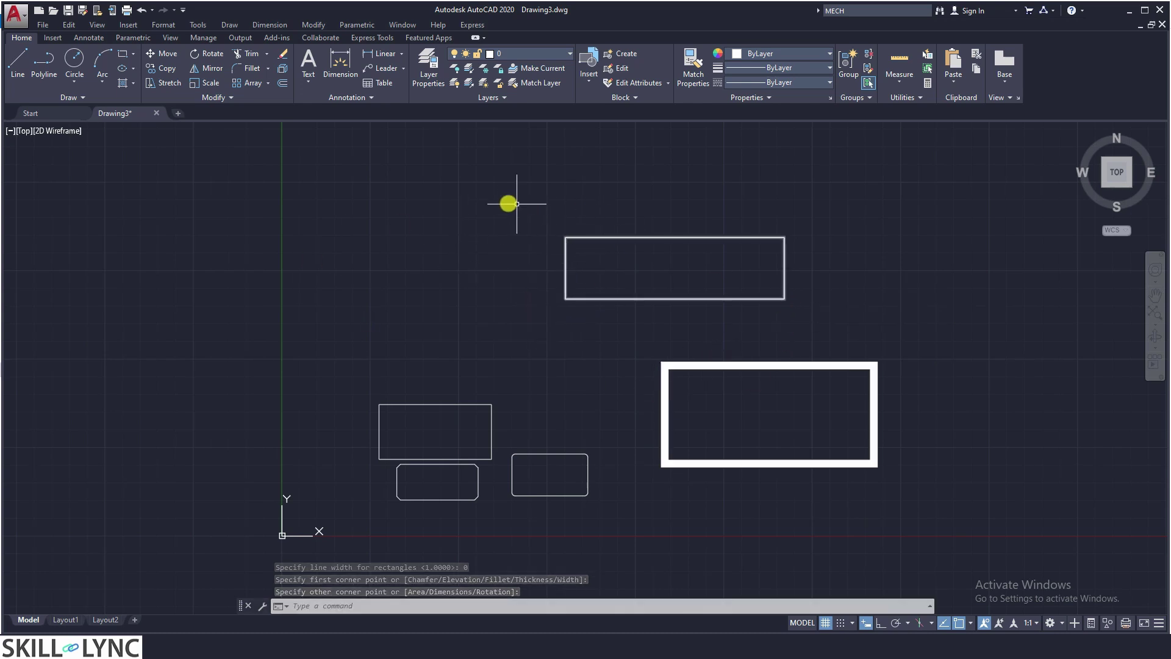
# Delete all the rectangles in the drawing.
pyautogui.click(334, 201)
pyautogui.click(907, 523)
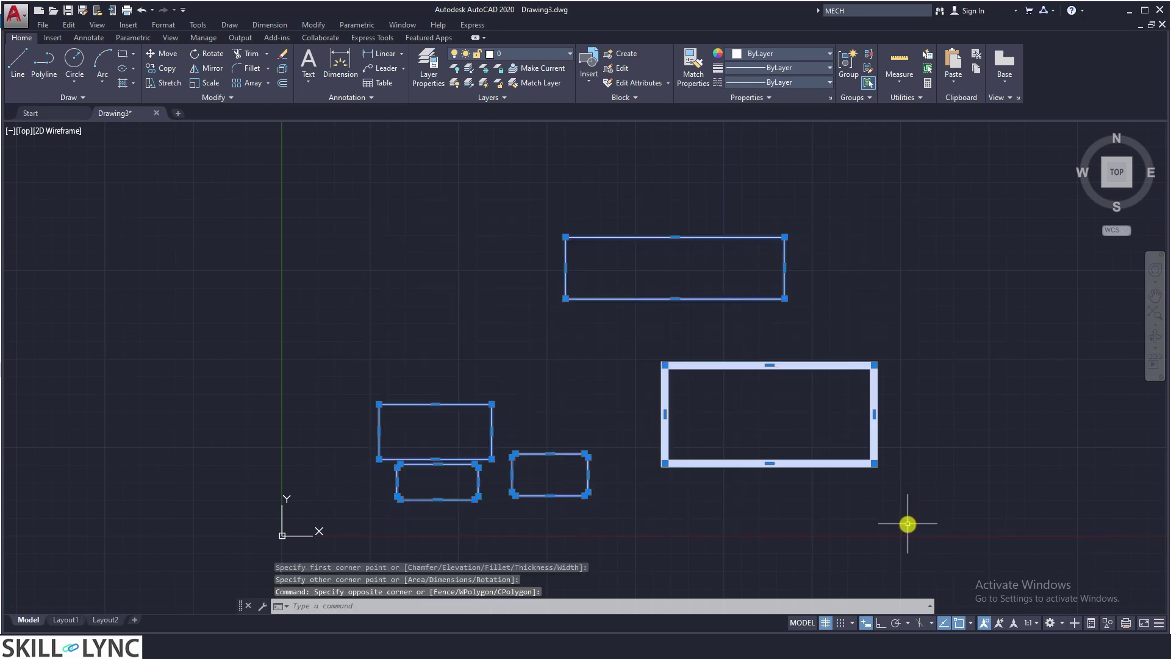
pyautogui.press('Delete')
# Start a new rectangle from a first corner above and to the right of the origin, using the Area option.
pyautogui.write('REC')
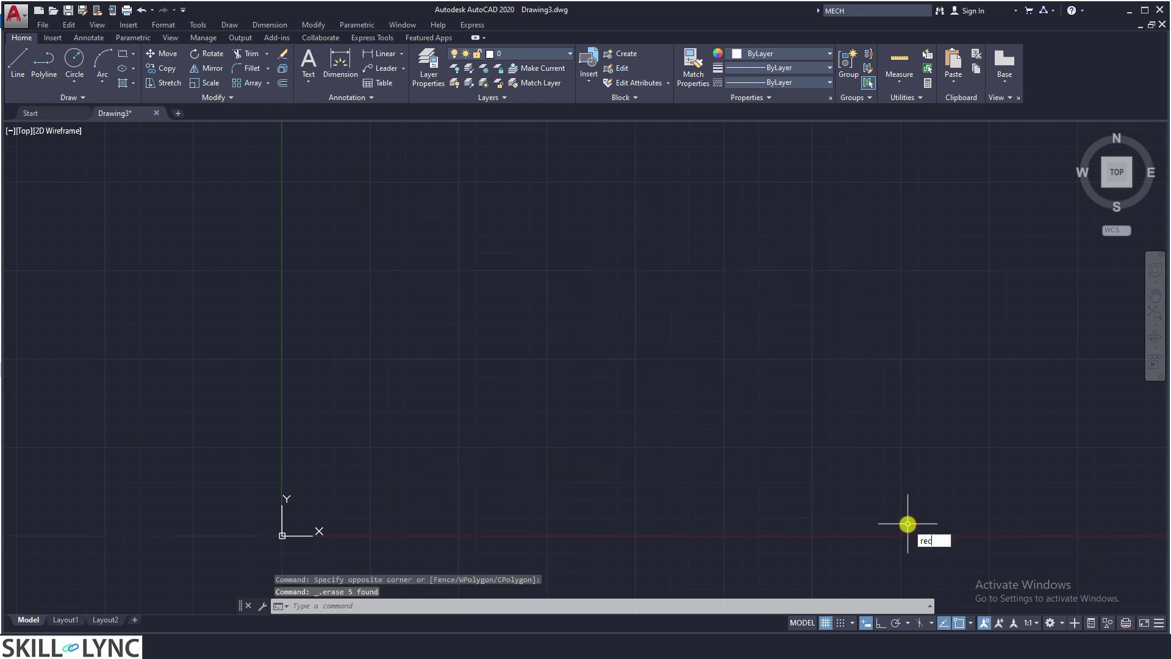
pyautogui.press('Return')
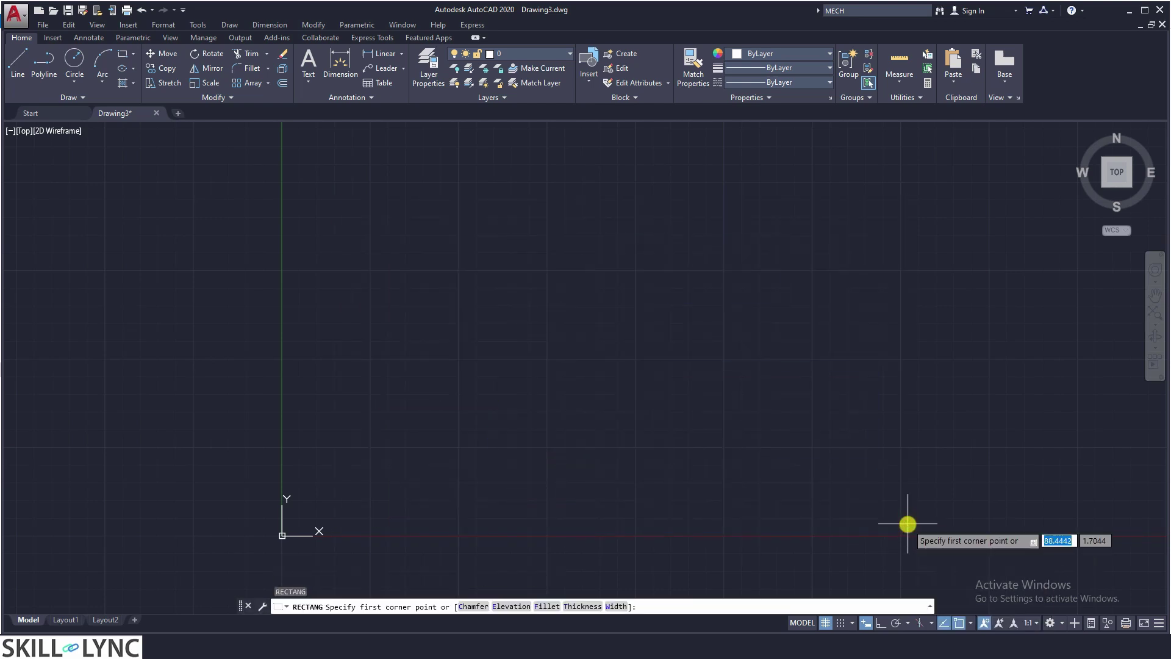
pyautogui.click(376, 454)
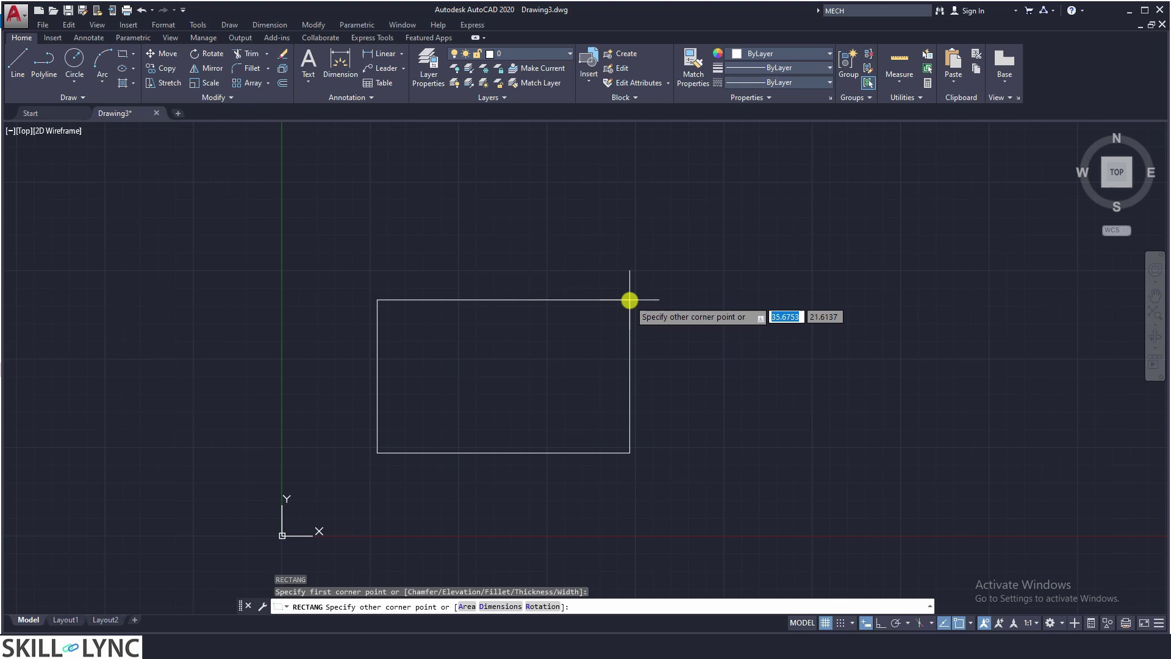
pyautogui.write('a')
pyautogui.press('Return')
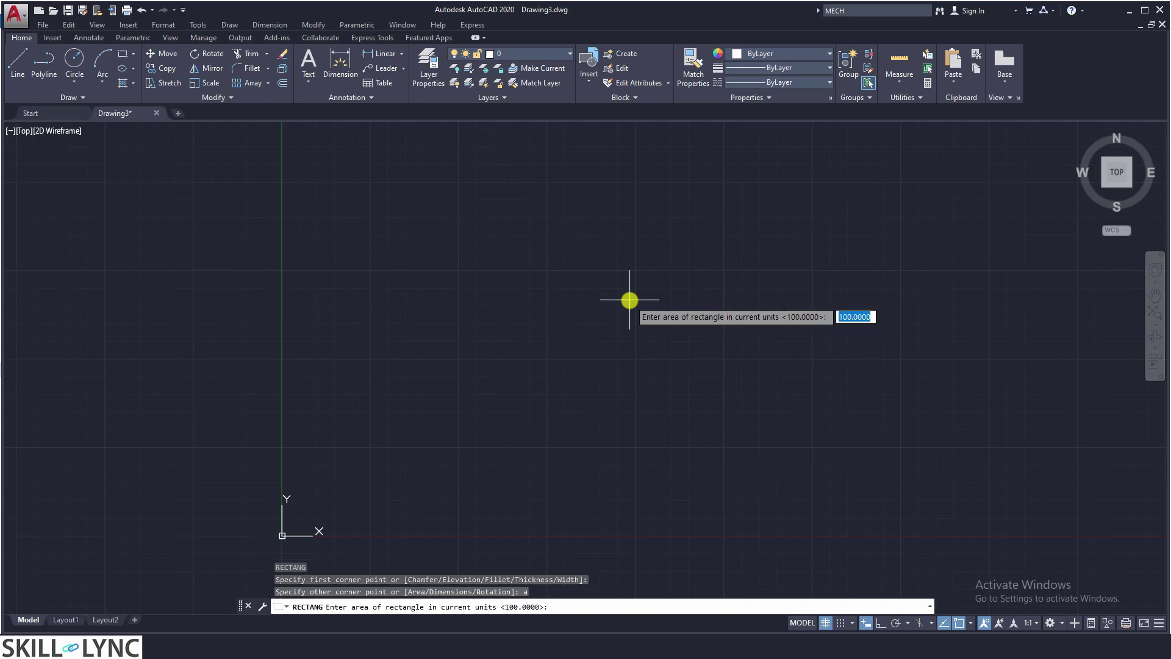